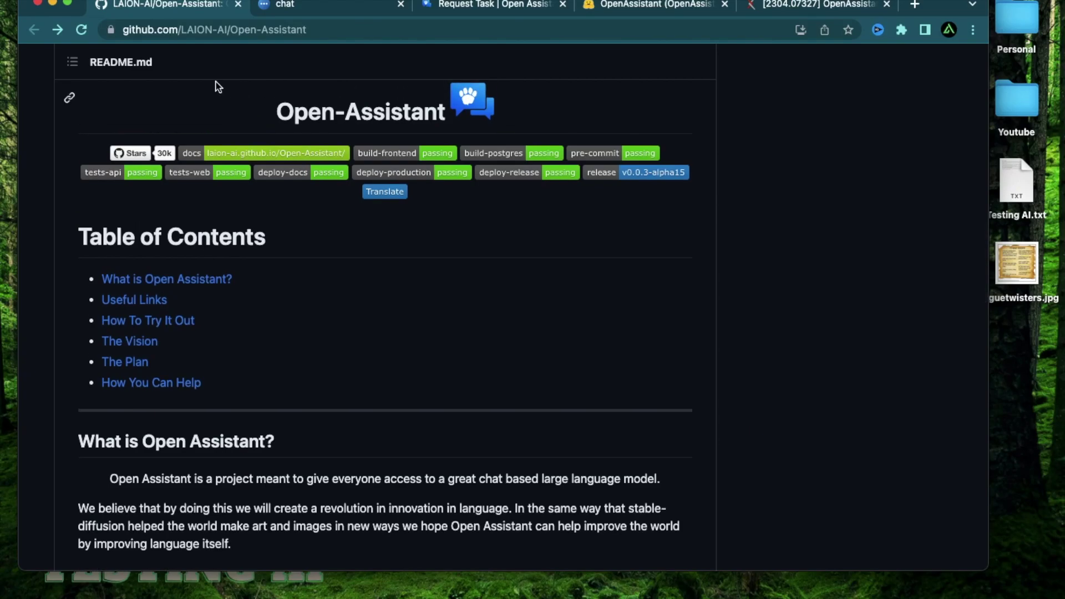
scroll(218, 87, "up", 5)
Read the README intro, highlighting the 'What is Open Assistant?' heading and the project's intro sentence
scroll(218, 86, "down", 5)
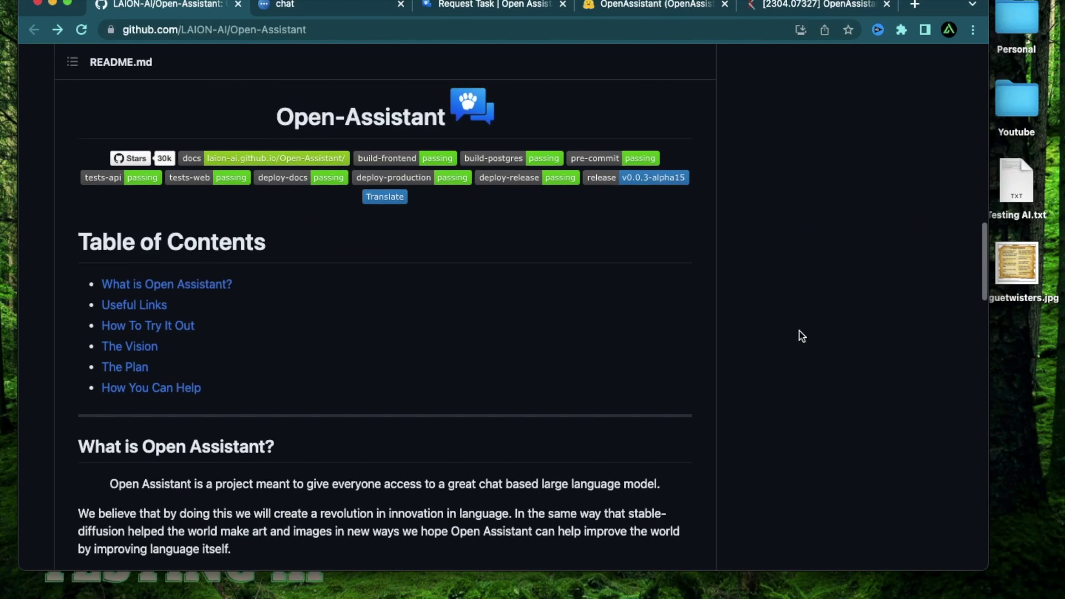
scroll(802, 336, "down", 3)
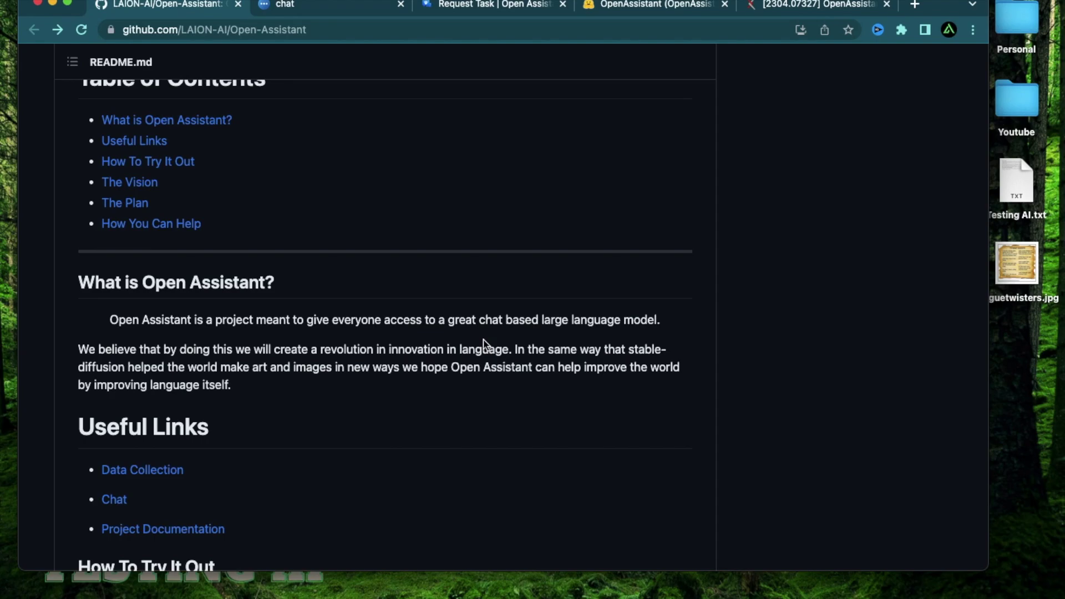
scroll(836, 351, "up", 5)
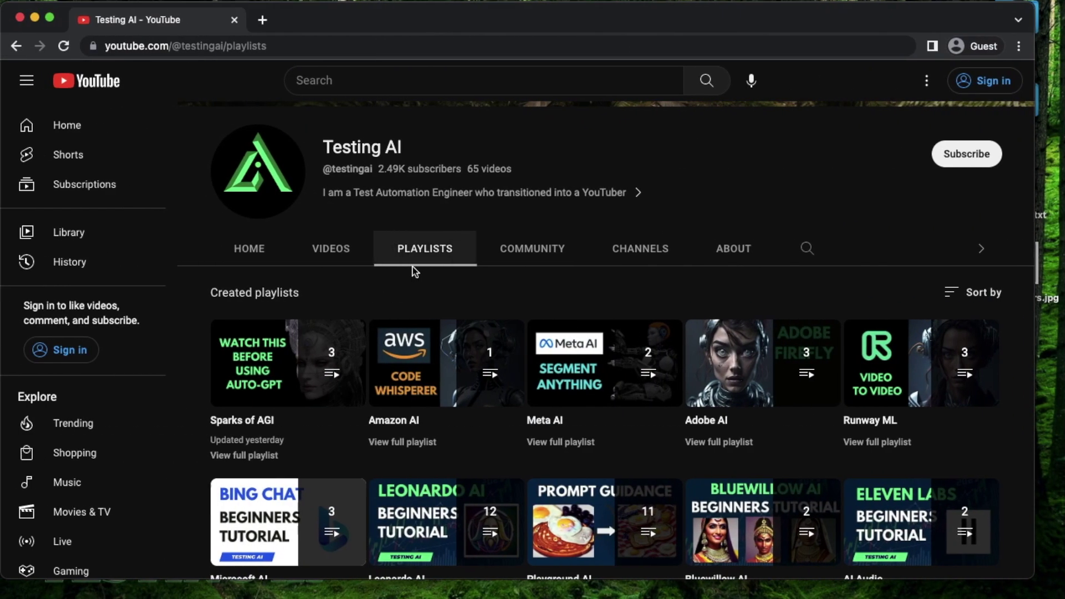
scroll(414, 269, "down", 3)
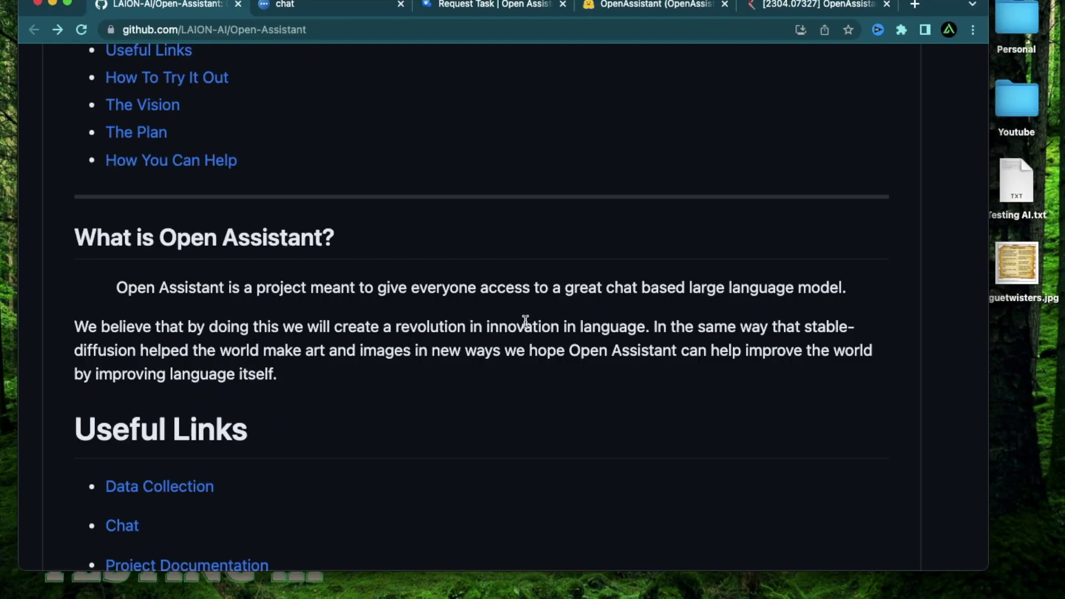
left_click_drag(75, 234, 334, 236)
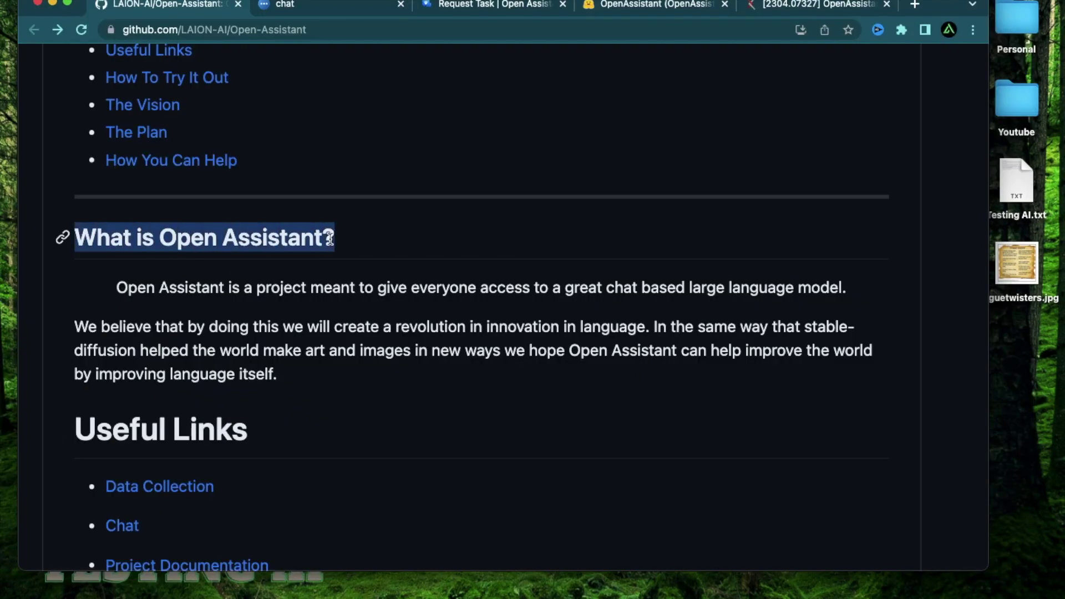
left_click(585, 369)
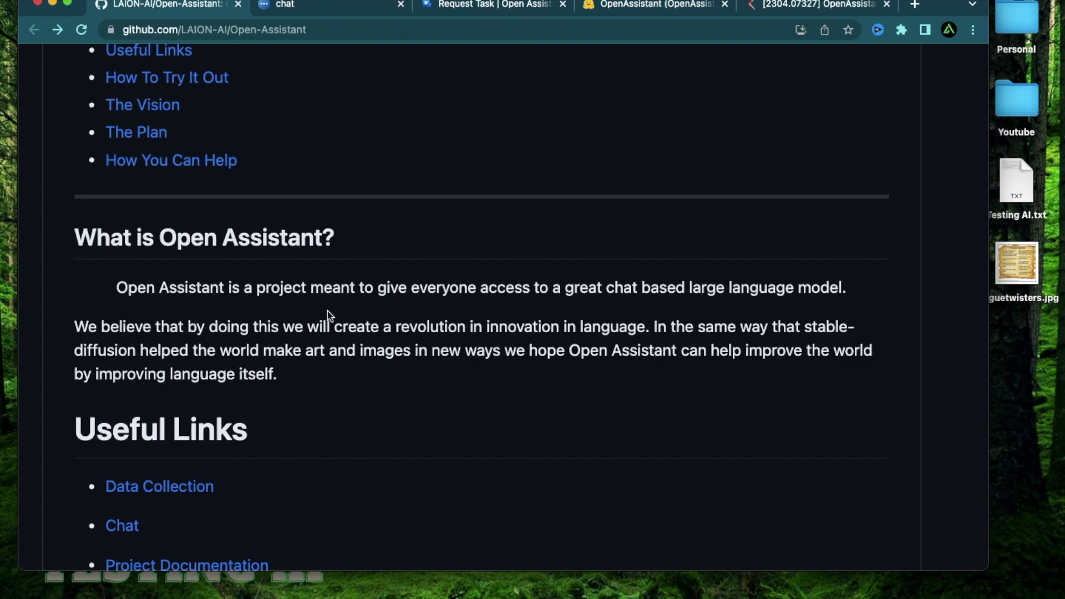
left_click_drag(252, 287, 844, 287)
left_click(642, 372)
Highlight the words 'stable-diffusion' and 'Open Assistant' in the next README paragraph
scroll(642, 372, "down", 1)
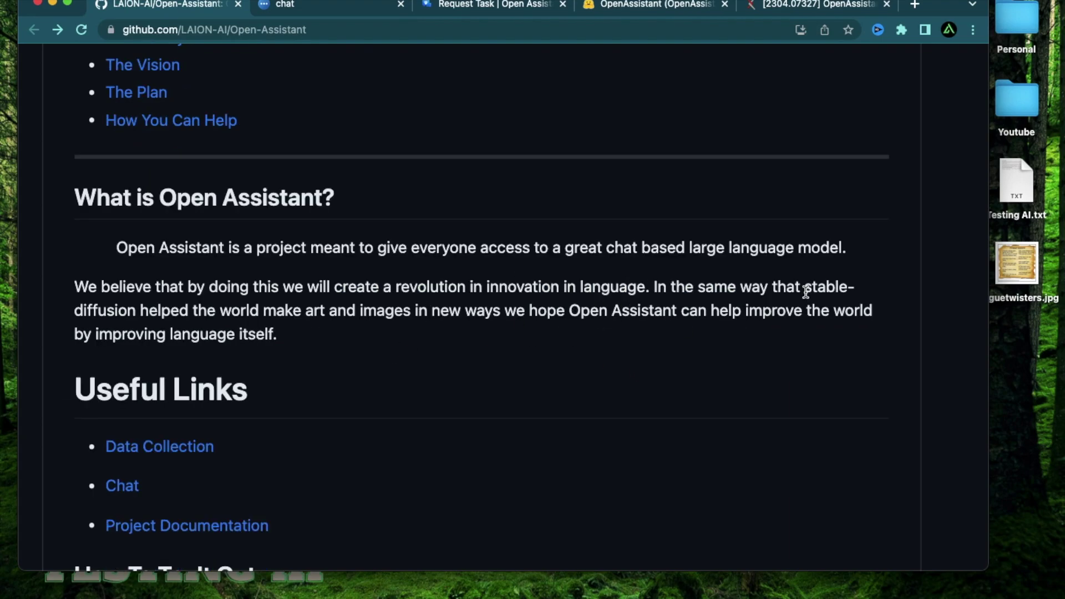
left_click_drag(810, 292, 134, 312)
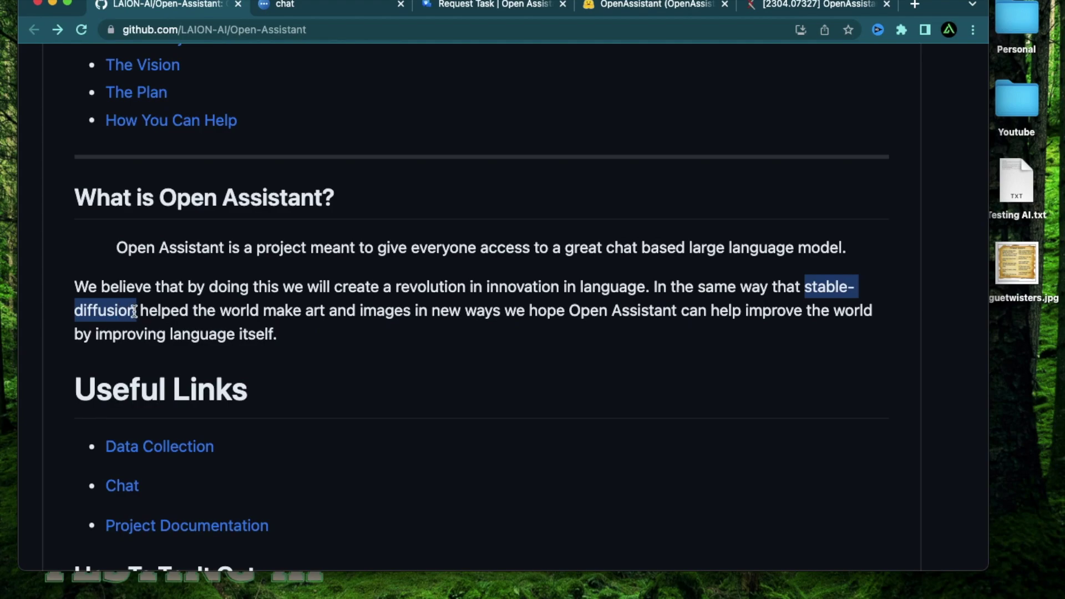
left_click(576, 341)
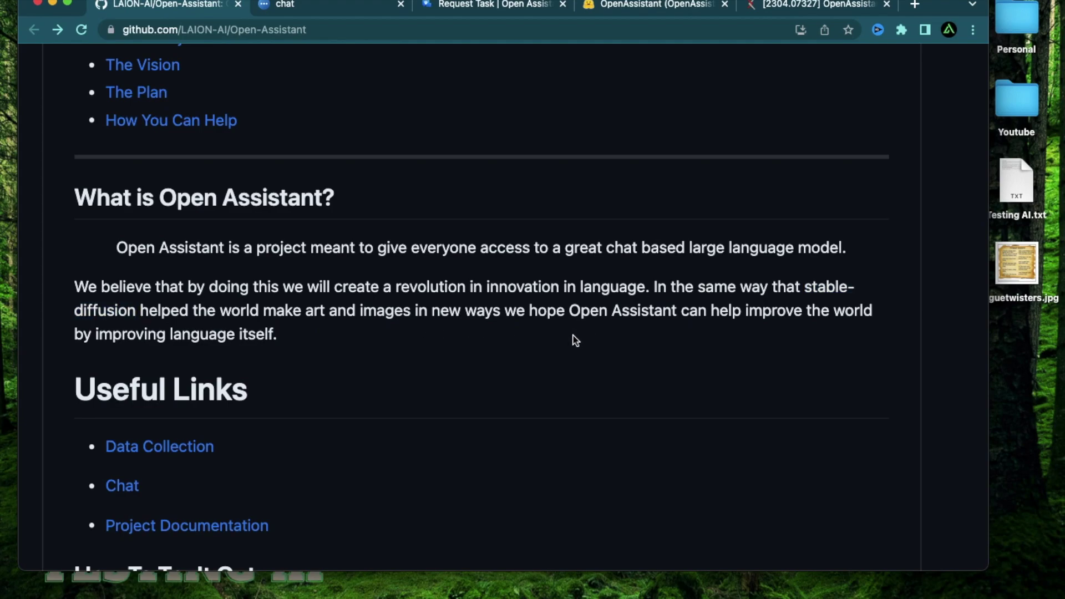
left_click_drag(573, 311, 678, 315)
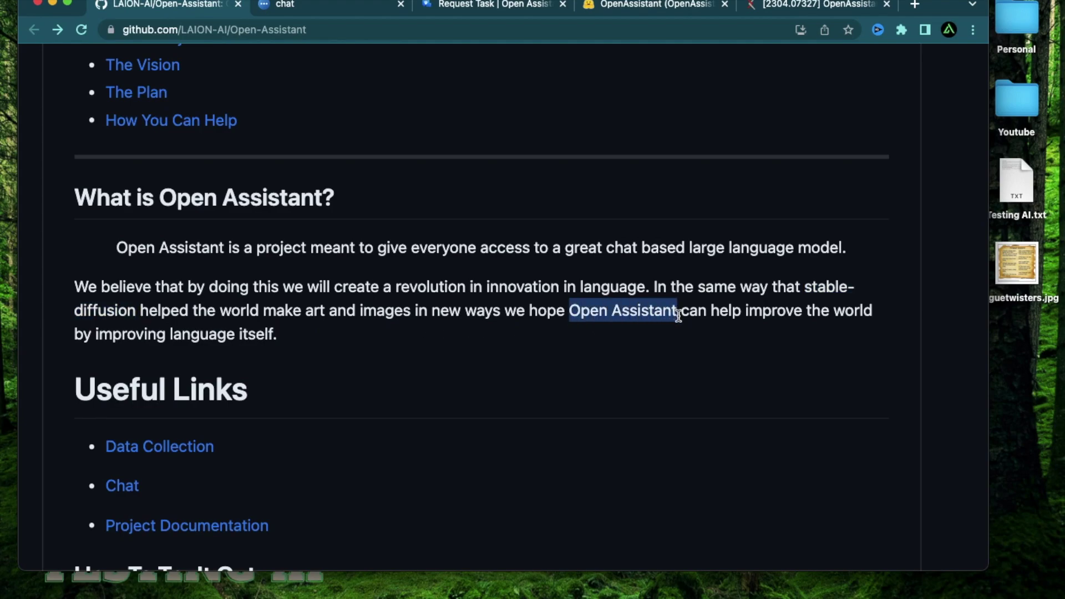
left_click(539, 347)
Switch to the OpenAssistant Hugging Face page and browse its 11 models
left_click(653, 5)
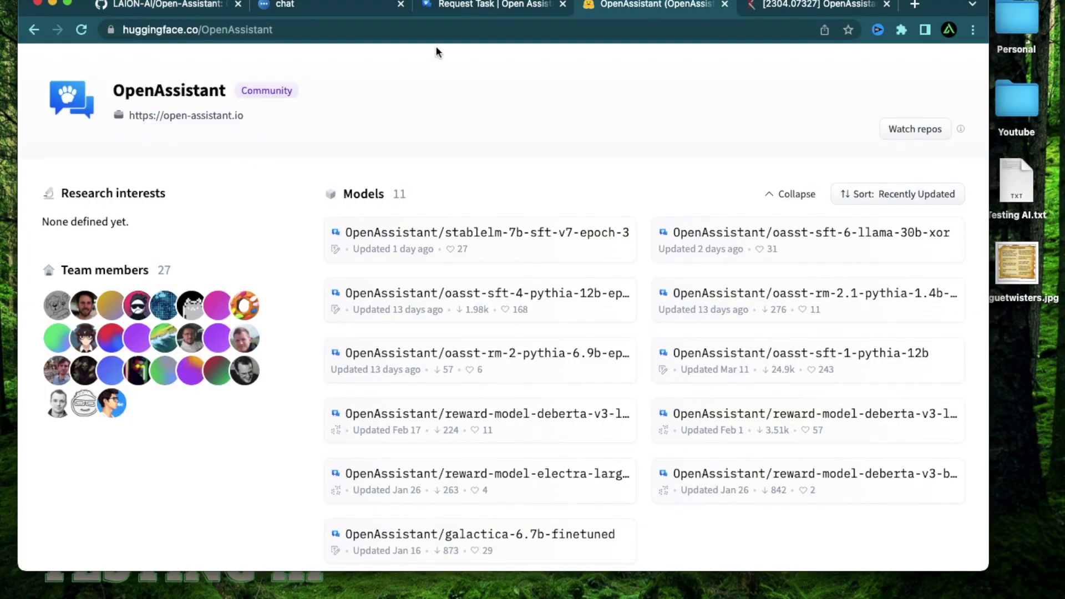
scroll(360, 228, "down", 2)
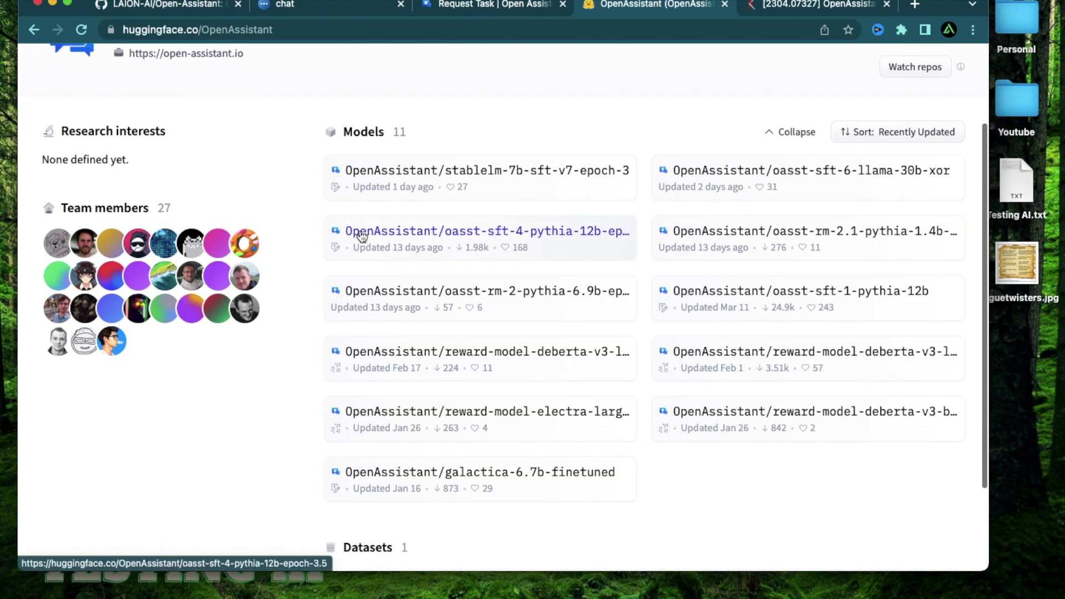
scroll(358, 236, "up", 2)
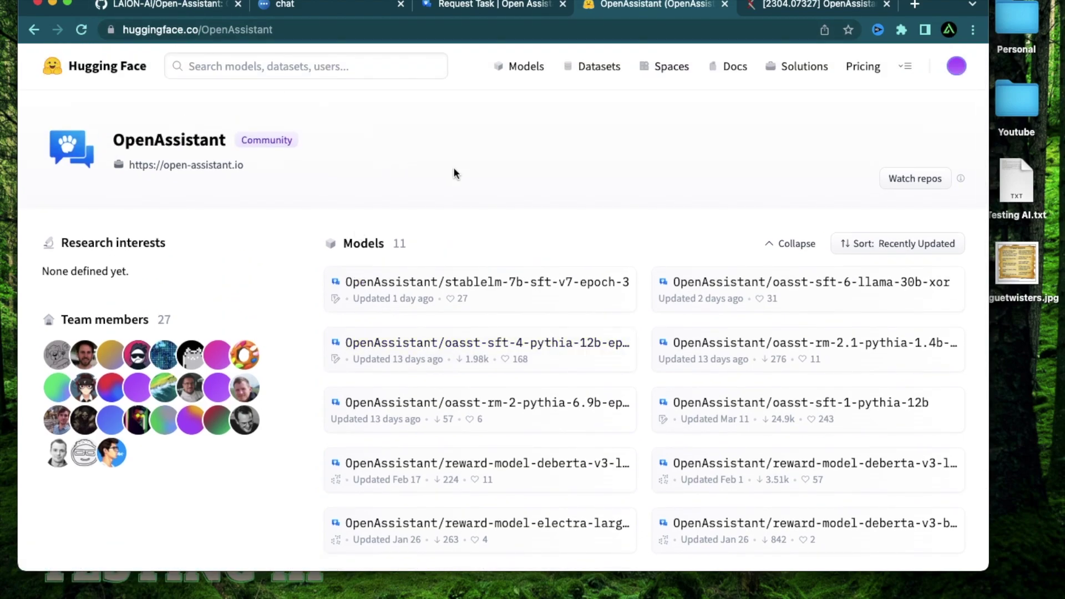
Close the Hugging Face tab and the arXiv paper tab, returning to the Open-Assistant README
key("super+w")
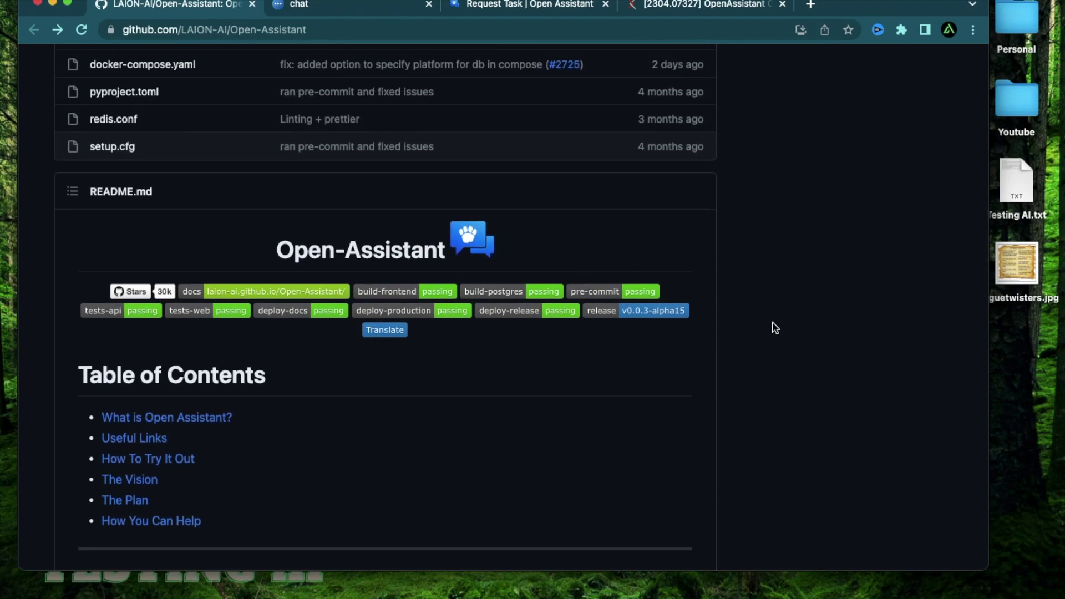
scroll(776, 328, "down", 7)
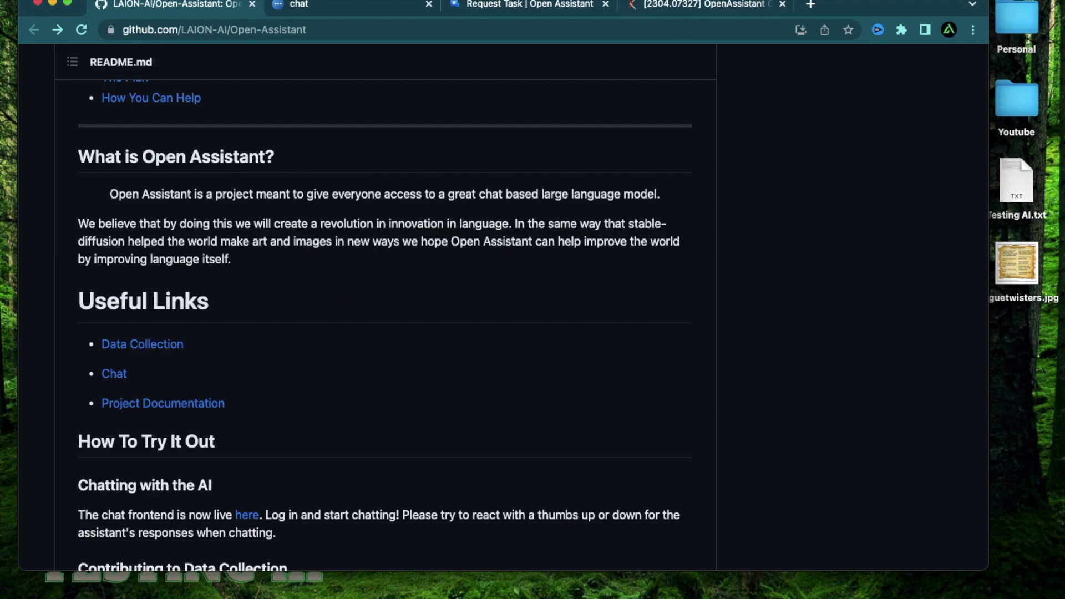
left_click(698, 5)
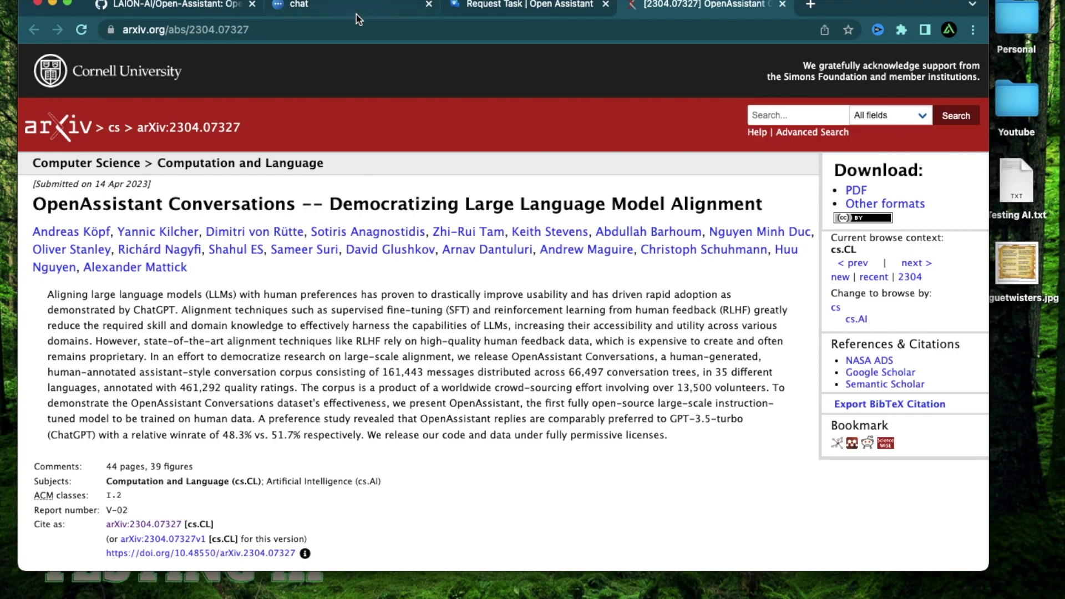
key("super+w")
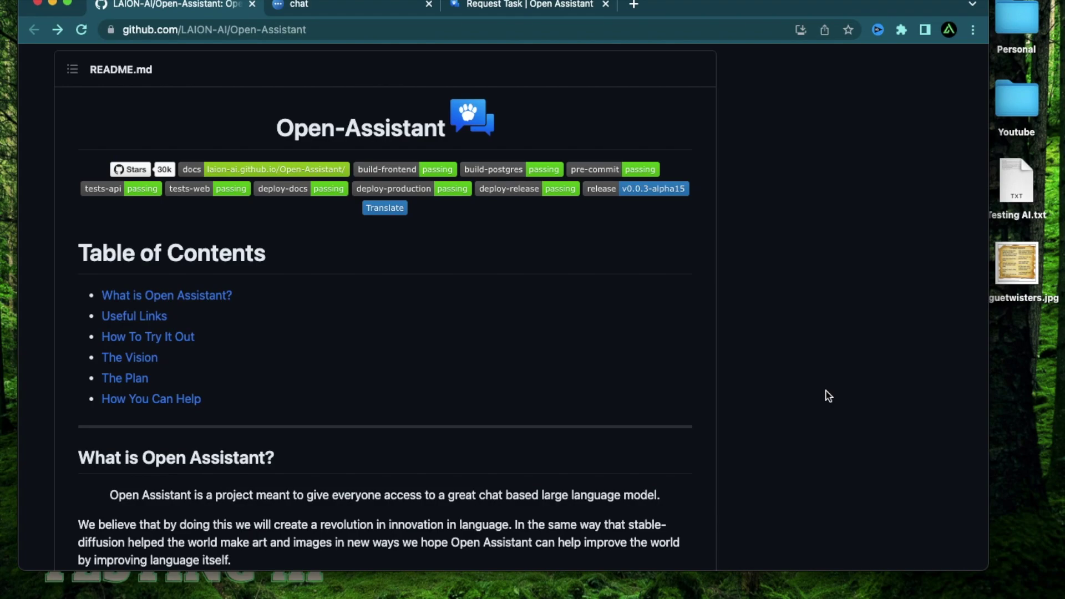
Follow the Chat link under the README's Useful Links to the Open Assistant chat site
scroll(828, 396, "down", 2)
scroll(828, 395, "up", 2)
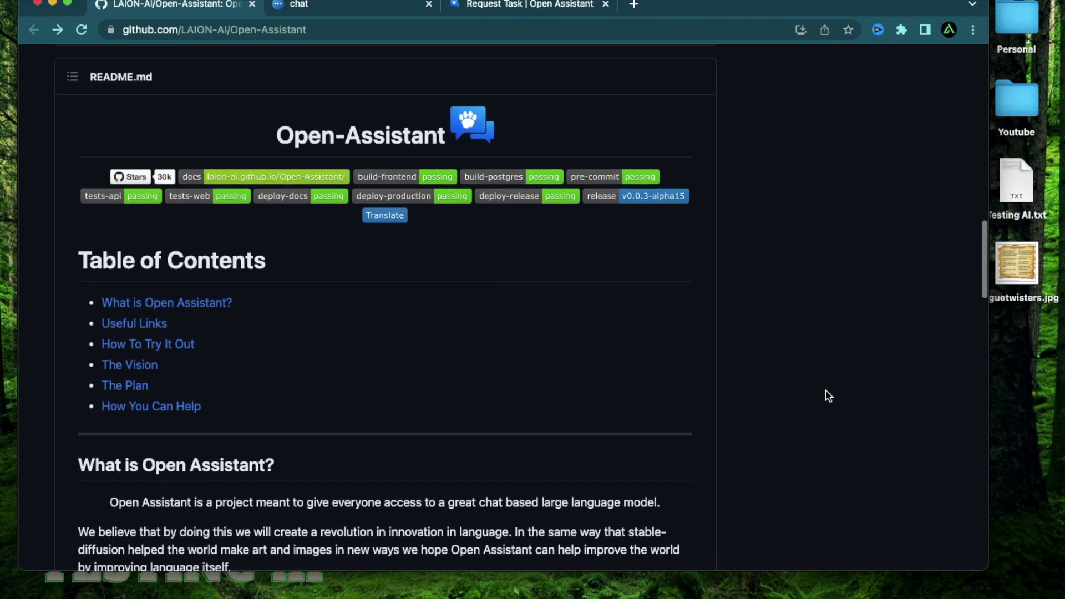
scroll(829, 395, "down", 6)
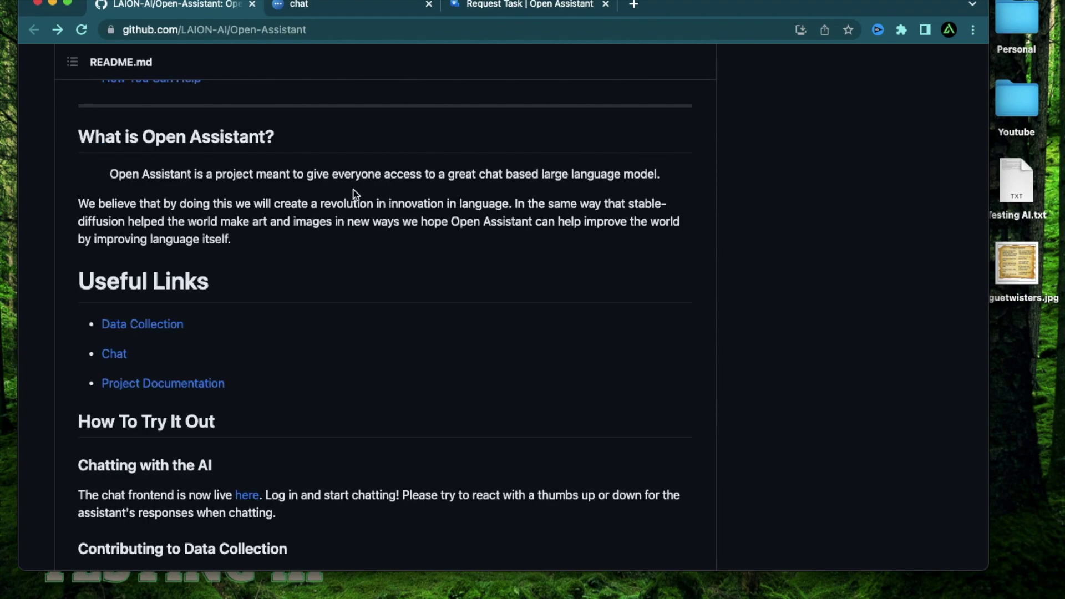
scroll(55, 272, "up", 3)
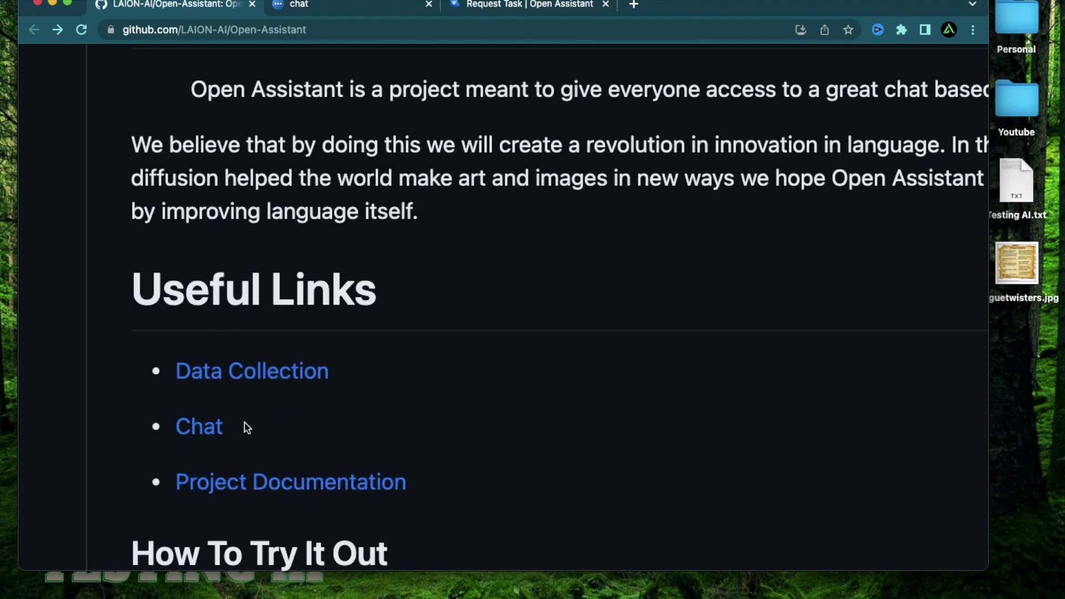
scroll(248, 438, "down", 1)
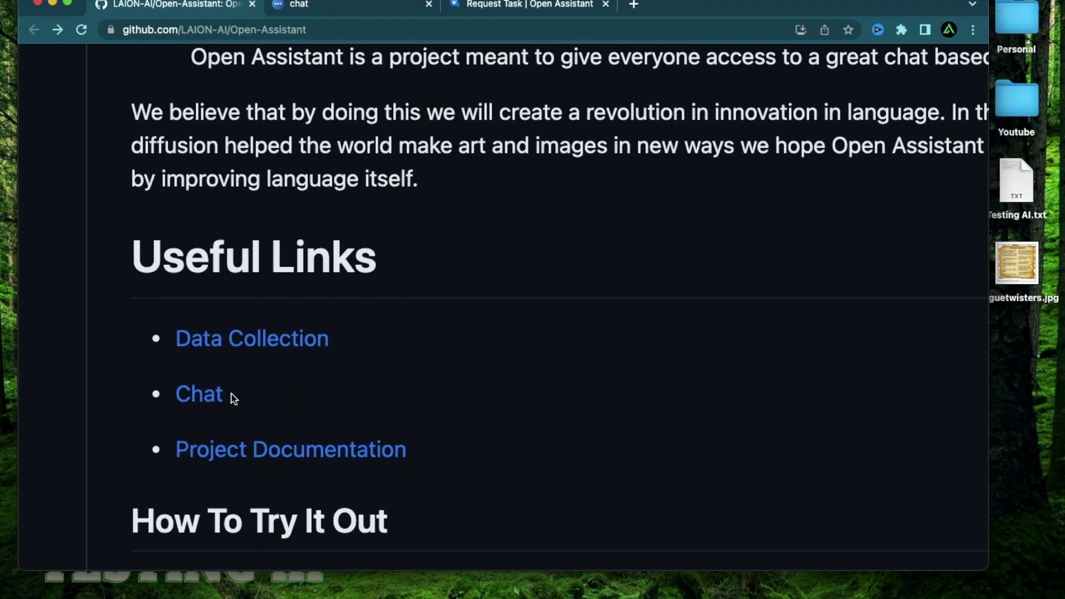
left_click(213, 401)
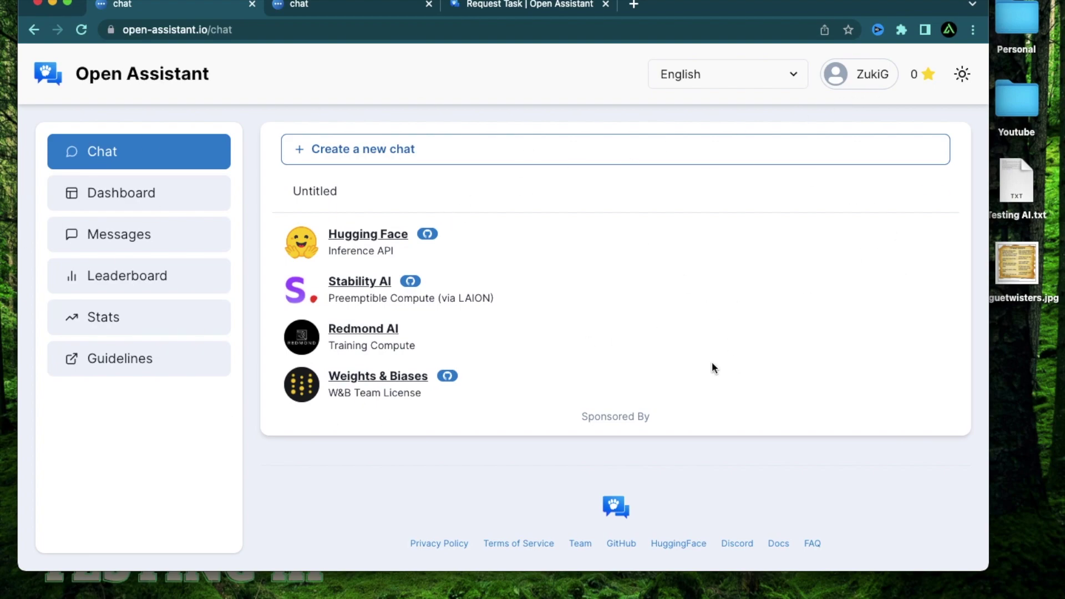
Open the Dashboard from the open-assistant.io sidebar
left_click(175, 194)
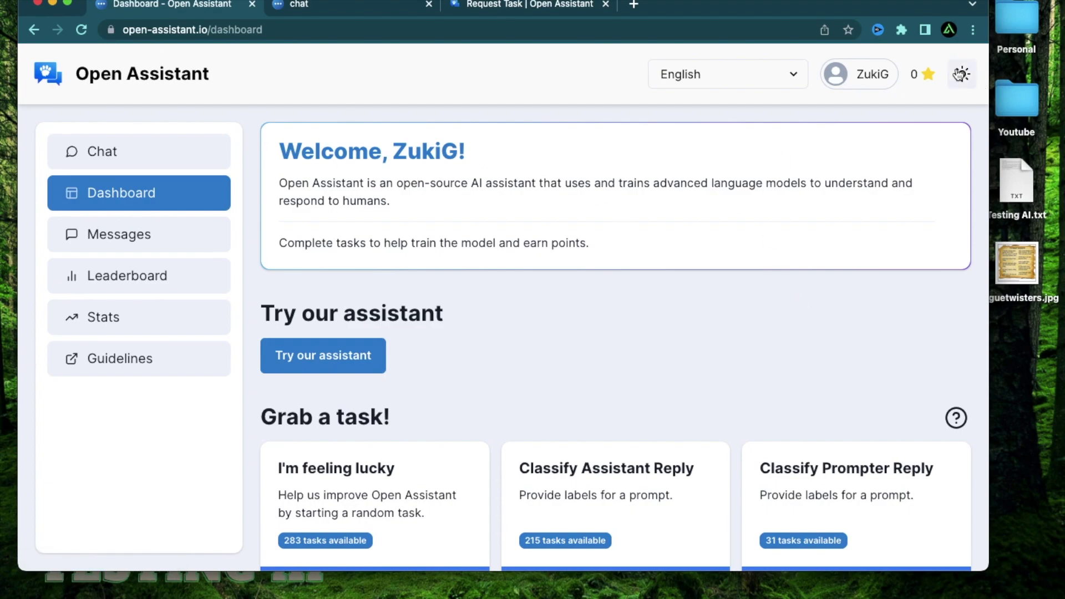
Switch the Open Assistant site to dark mode with the sun theme toggle
scroll(957, 68, "up", 5)
left_click(919, 120)
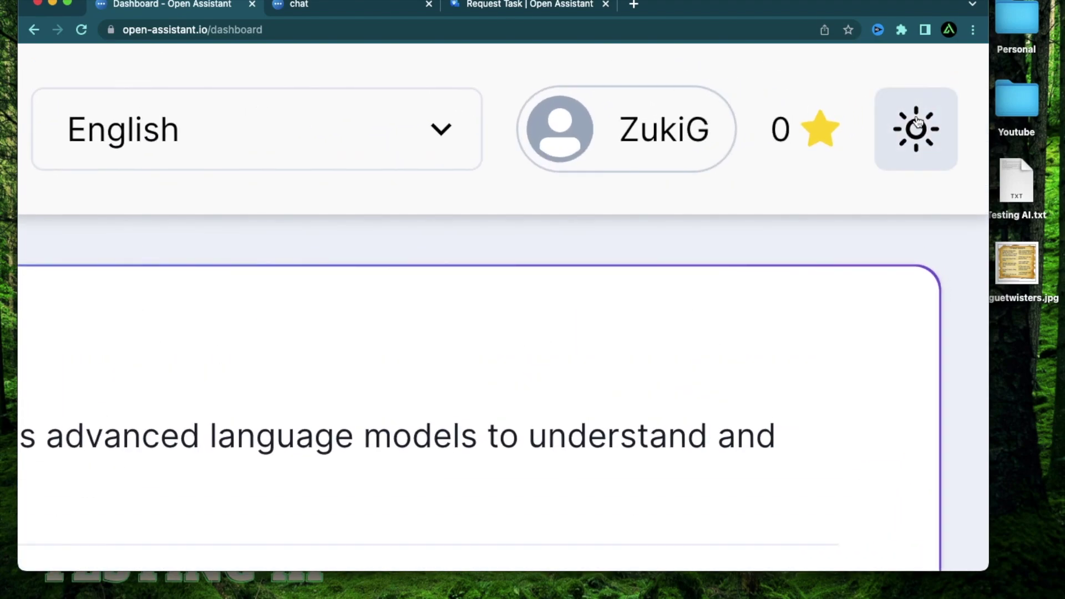
scroll(770, 369, "down", 5)
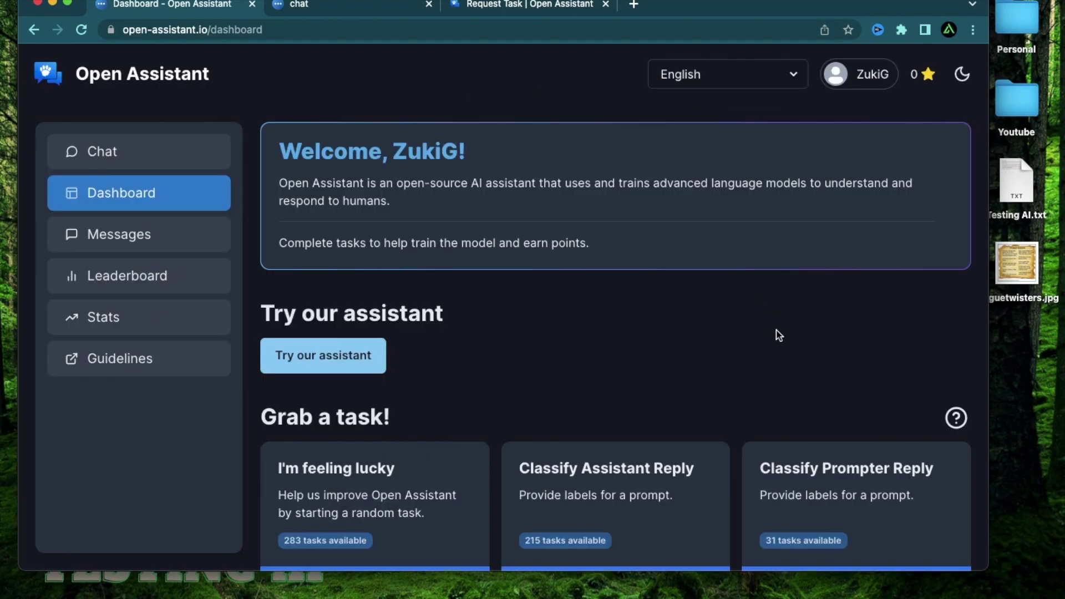
Scroll through the Grab a task! cards showing six task types and 281 random tasks
scroll(264, 291, "down", 2)
scroll(261, 288, "up", 2)
scroll(608, 391, "down", 5)
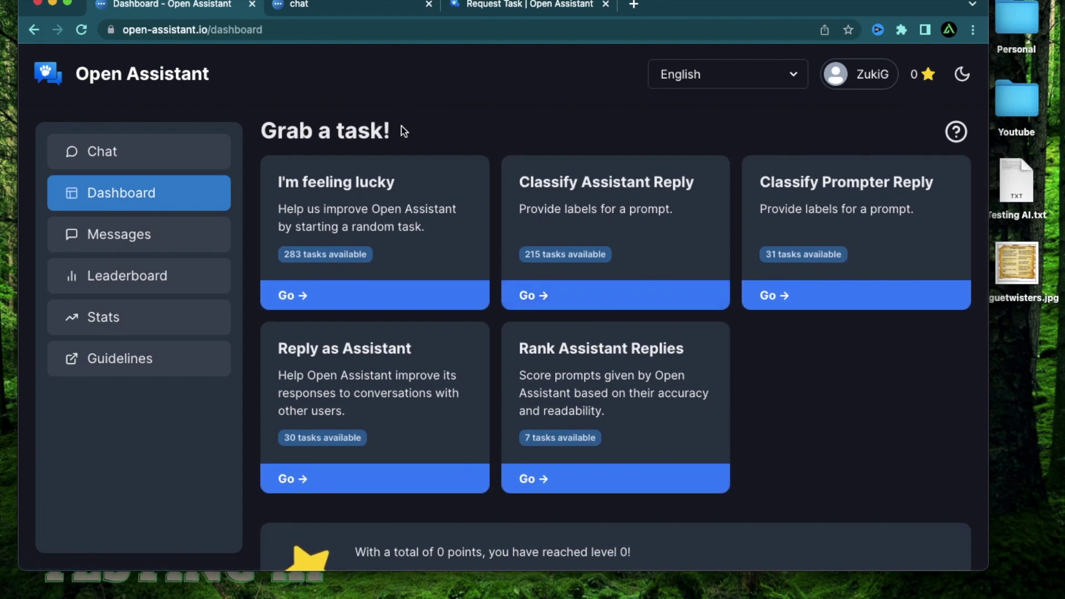
scroll(762, 420, "down", 2)
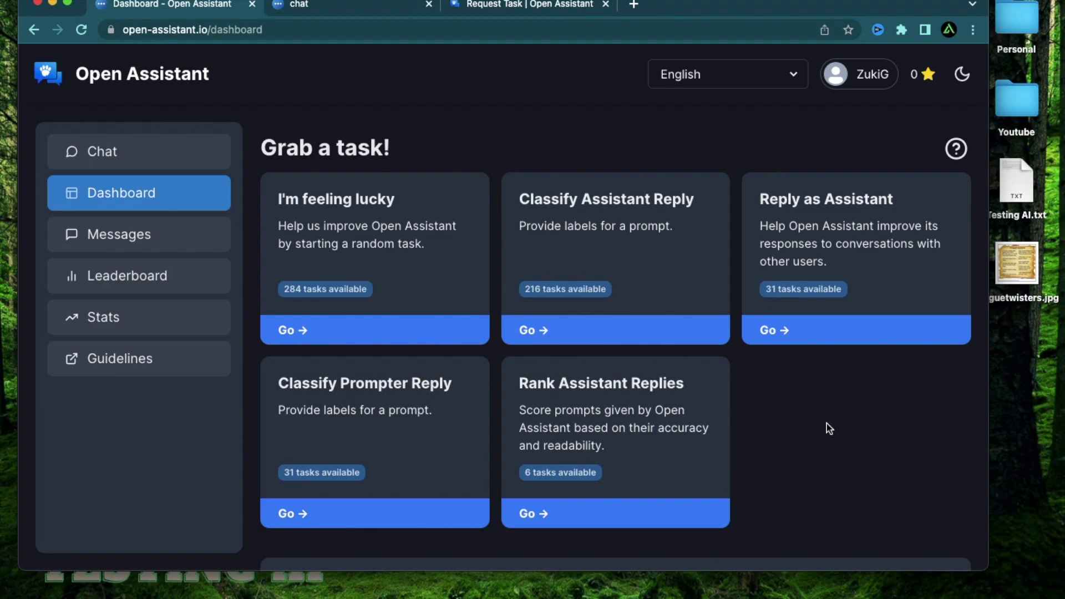
scroll(823, 435, "down", 1)
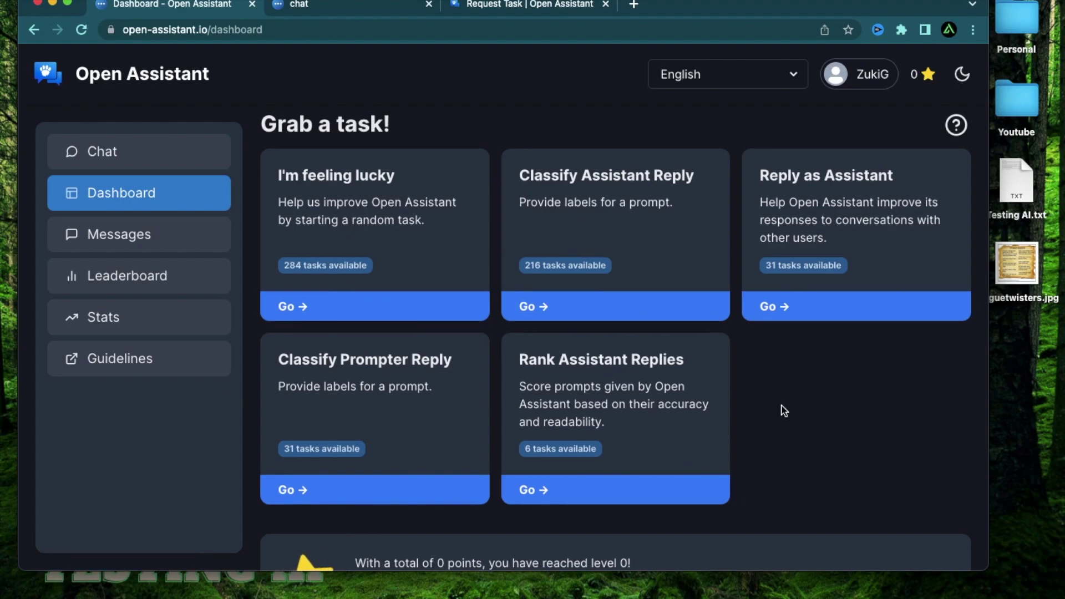
scroll(376, 152, "up", 3)
scroll(376, 152, "up", 2)
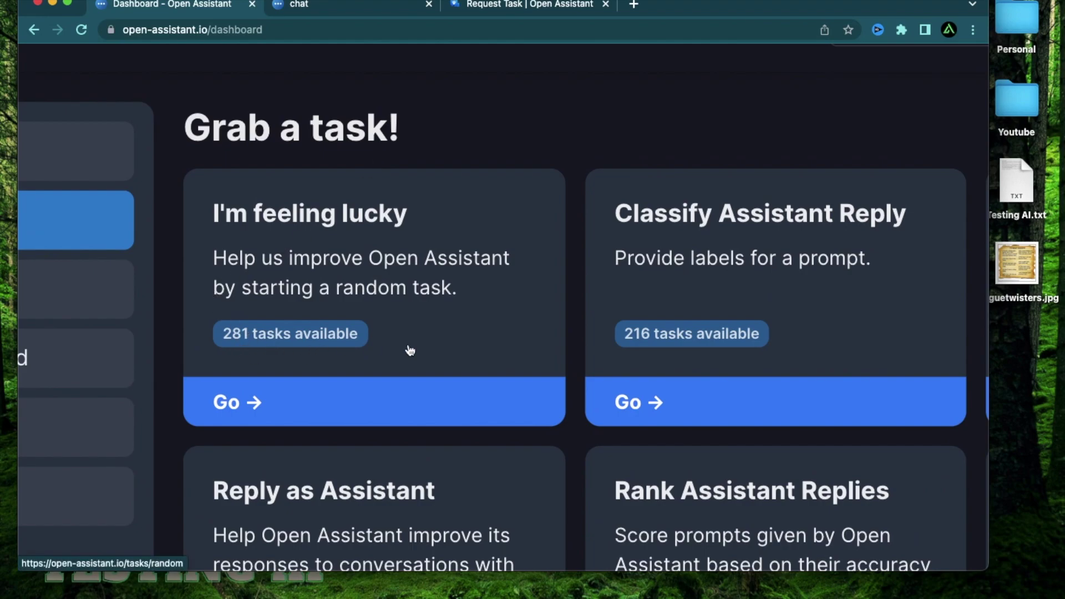
scroll(573, 309, "right", 5)
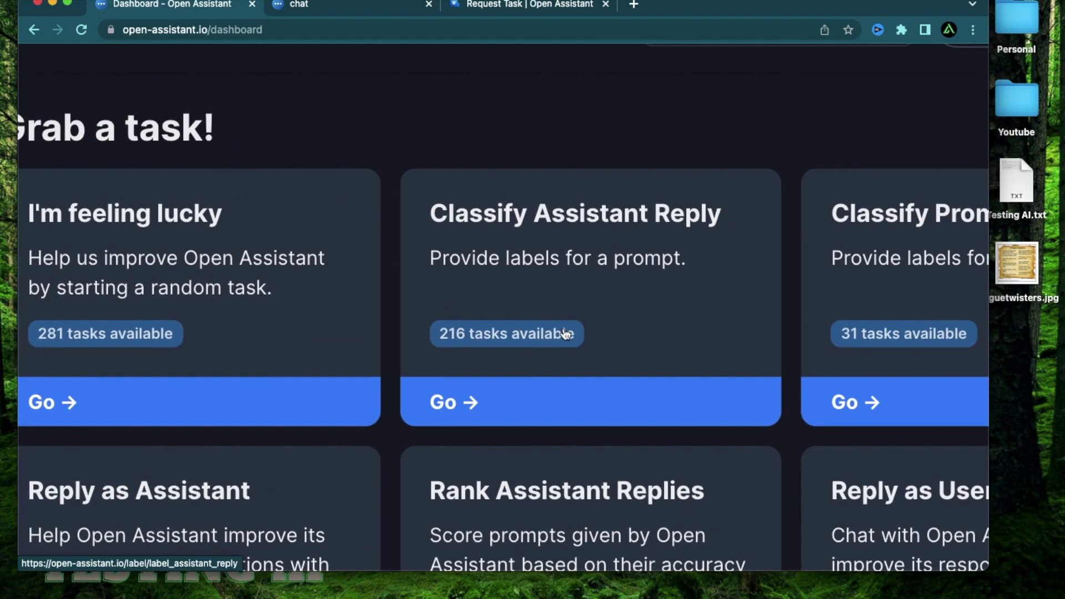
scroll(542, 302, "down", 5)
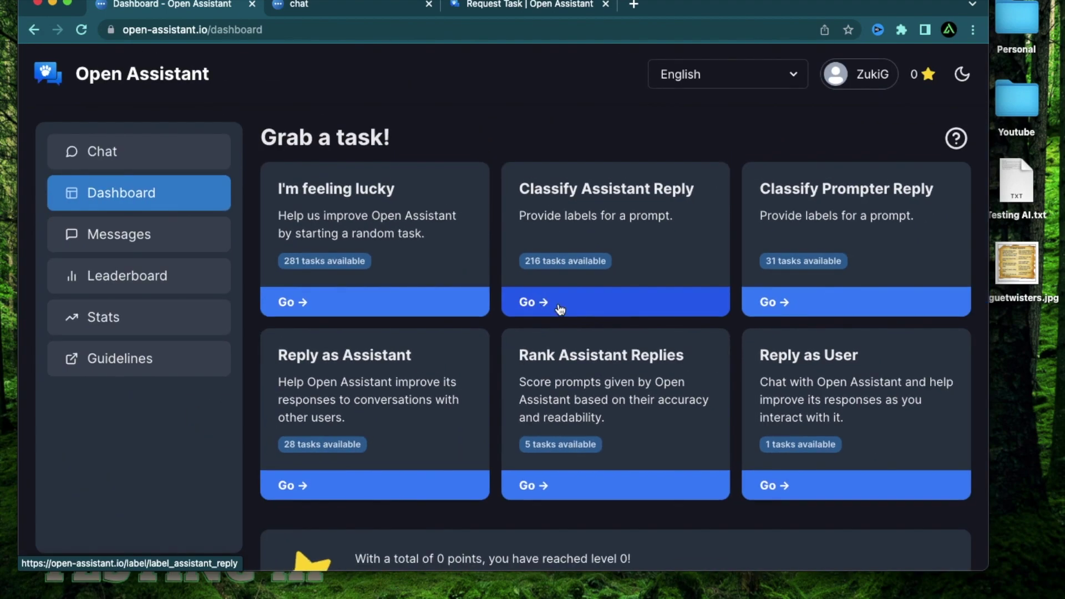
Start a Classify Assistant Reply task and read through the reply about lottery odds
left_click(562, 306)
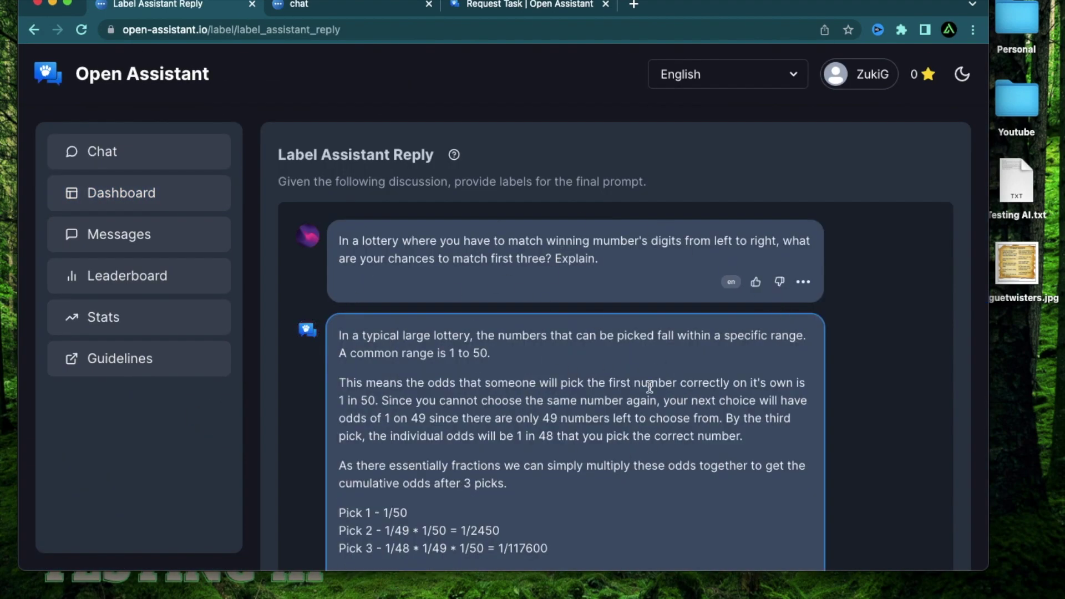
scroll(650, 387, "down", 8)
scroll(649, 387, "up", 8)
scroll(551, 265, "up", 3)
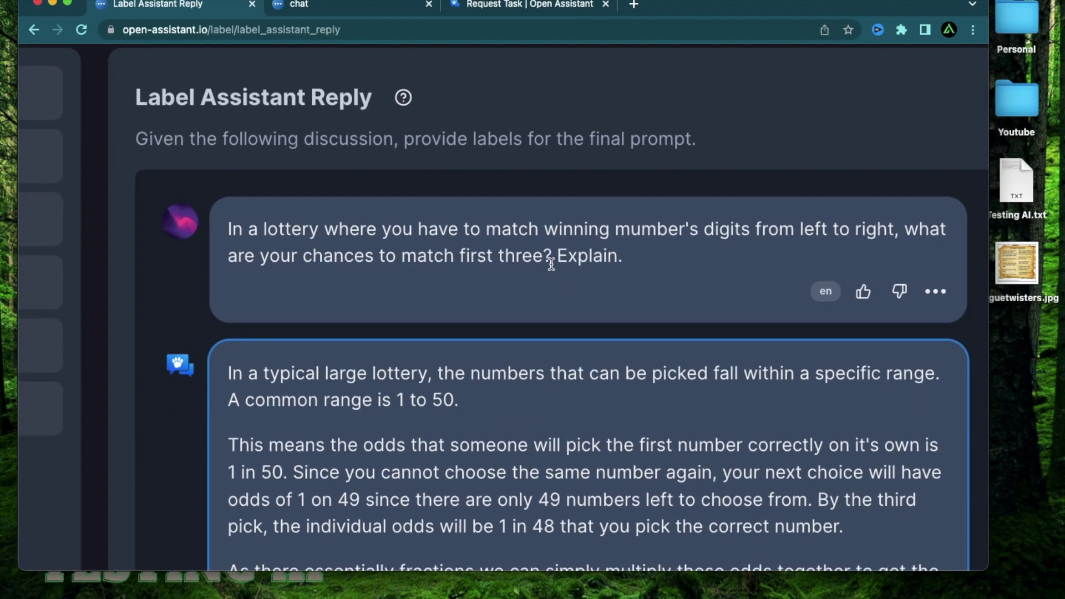
scroll(418, 317, "down", 15)
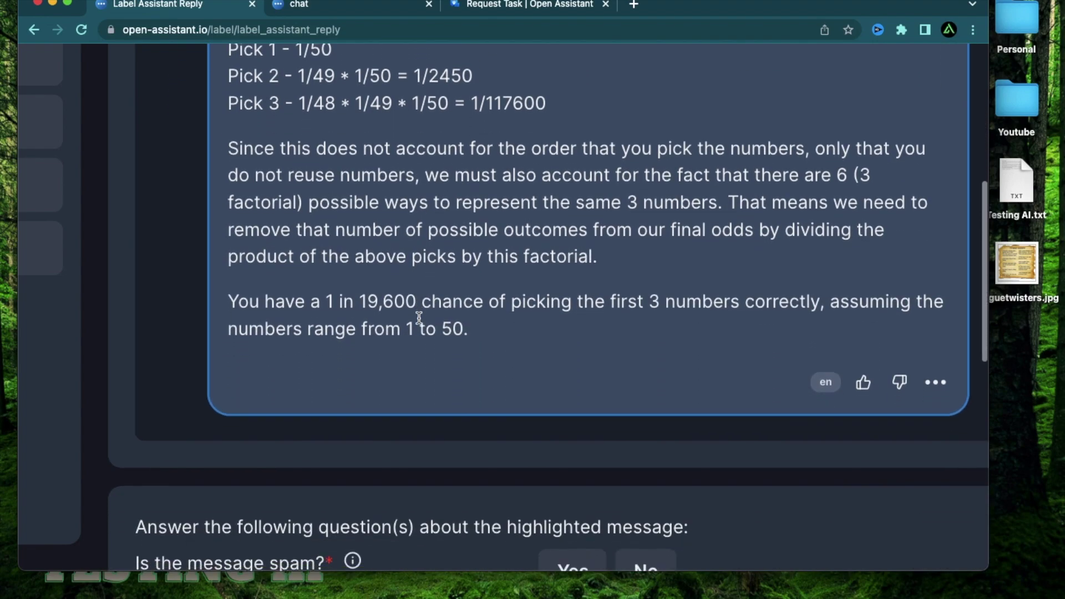
scroll(418, 318, "down", 3)
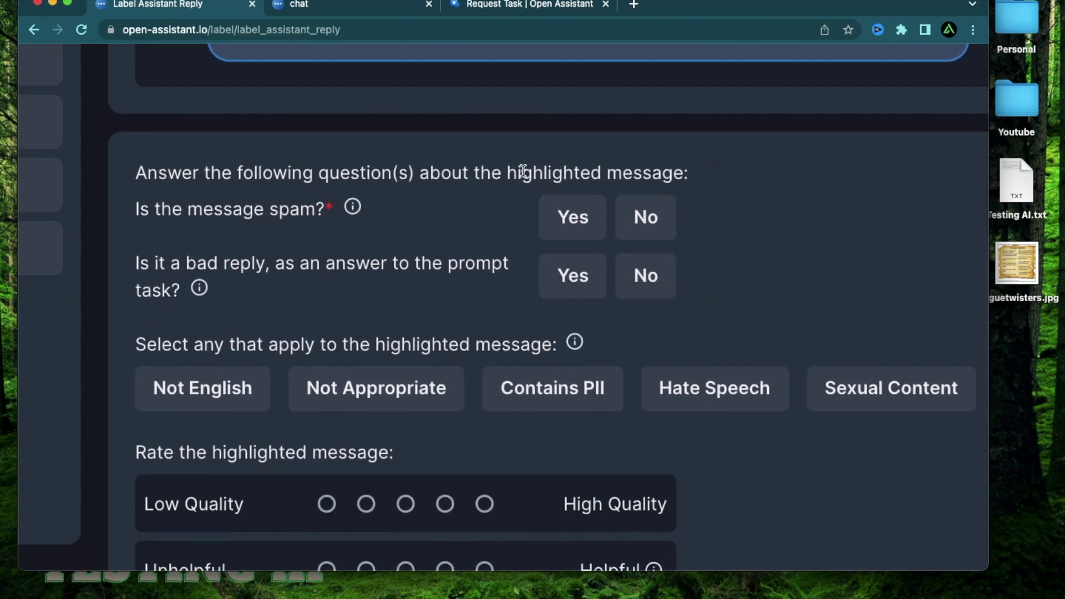
scroll(527, 231, "up", 20)
scroll(528, 231, "down", 20)
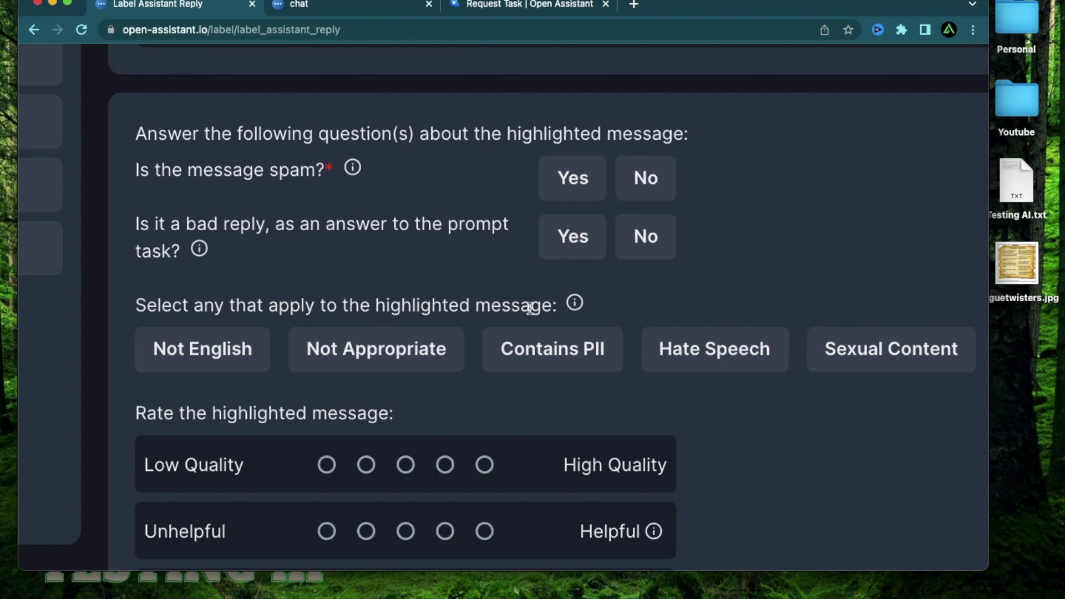
scroll(530, 306, "down", 6)
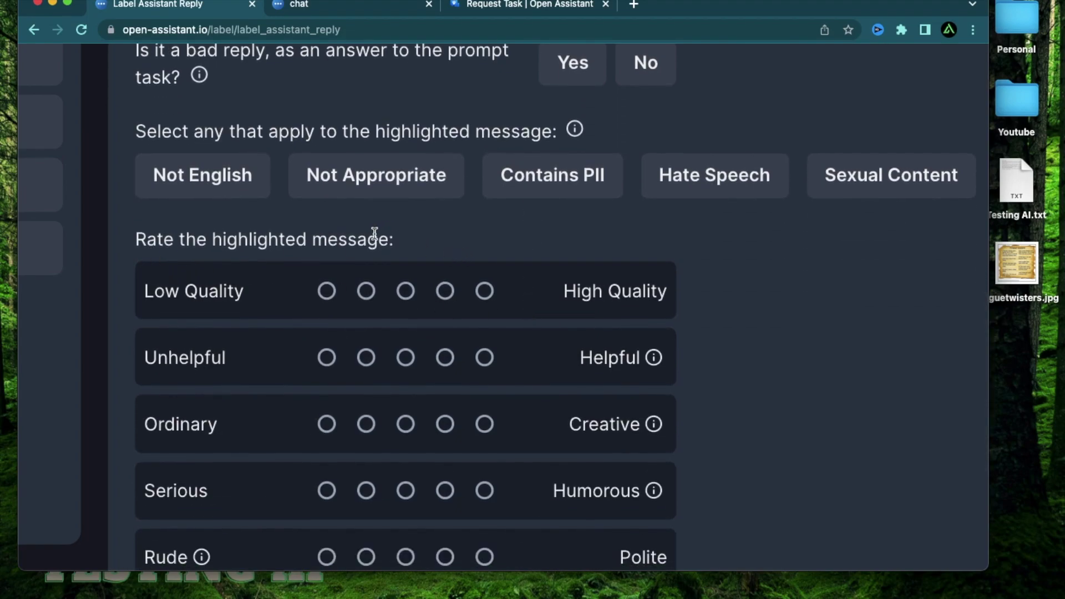
scroll(374, 233, "down", 3)
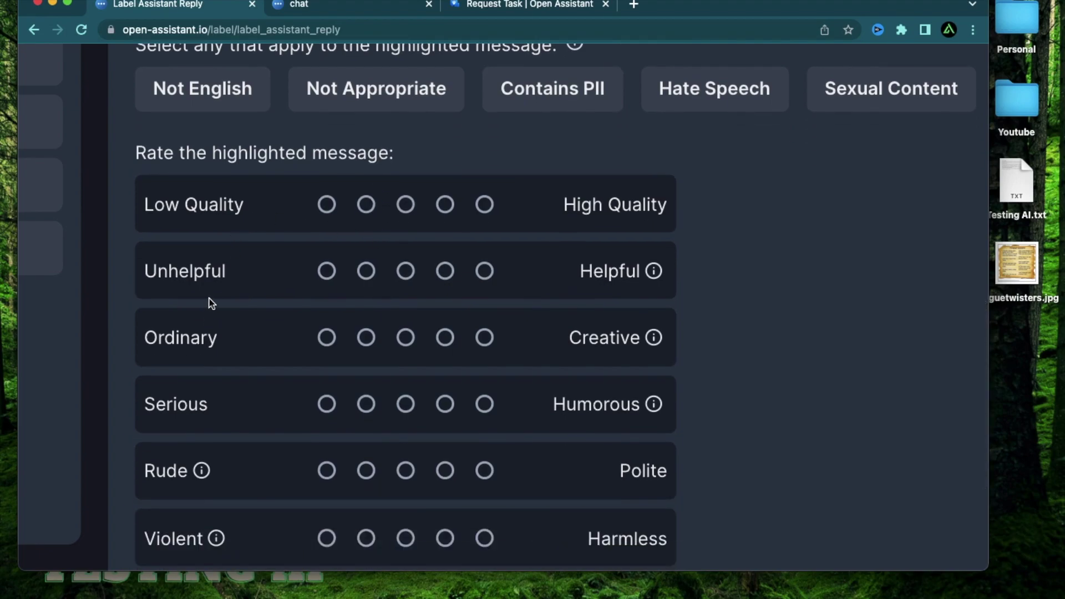
scroll(211, 304, "down", 8)
Reset the page zoom to normal size and review the labelling task again
key("super+0")
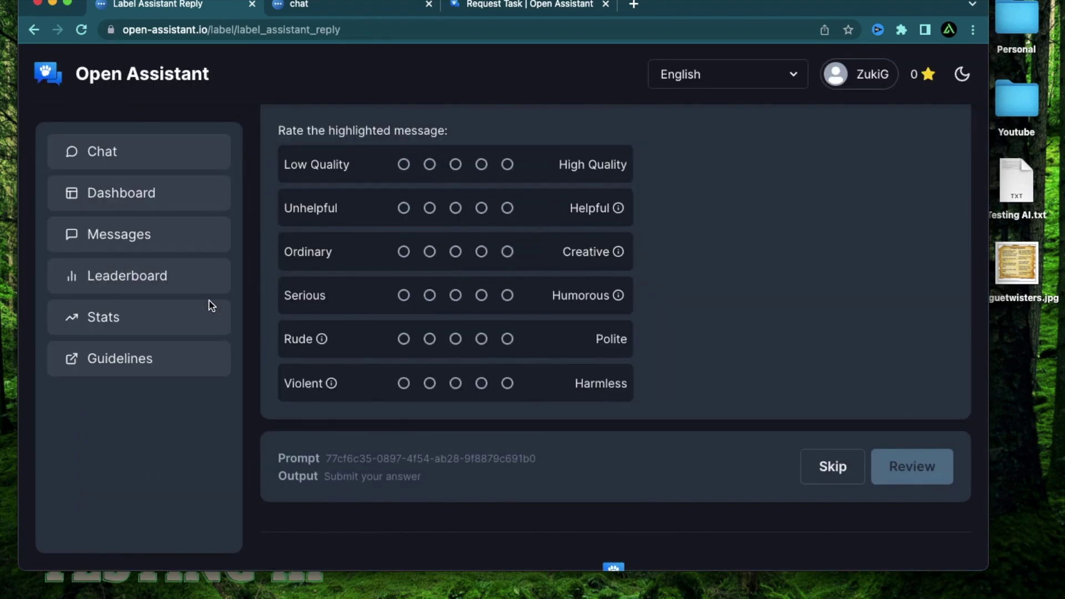
scroll(793, 328, "up", 20)
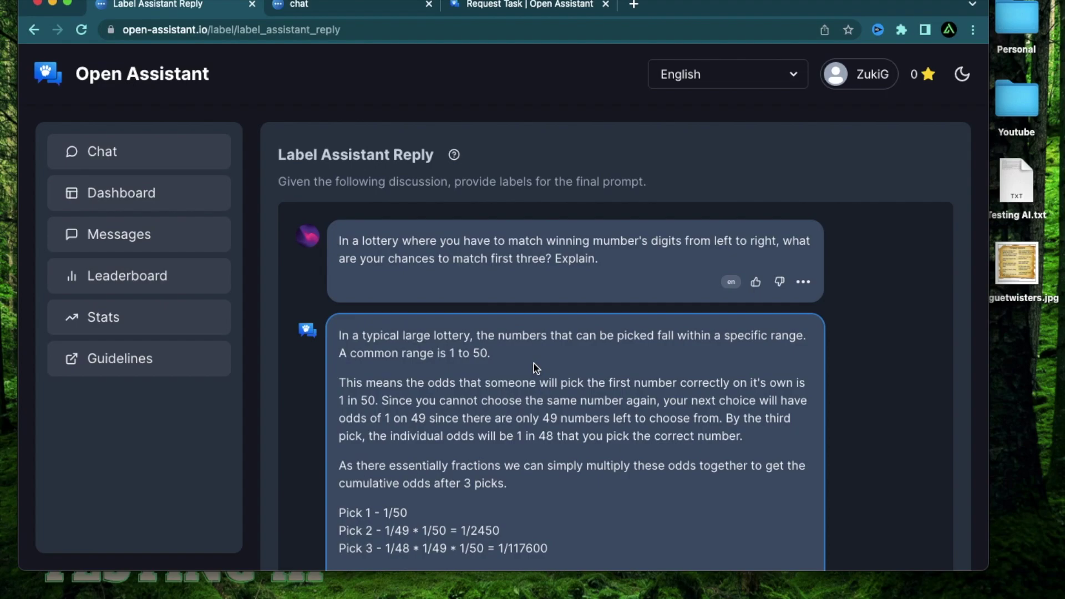
scroll(483, 336, "down", 6)
scroll(551, 269, "up", 6)
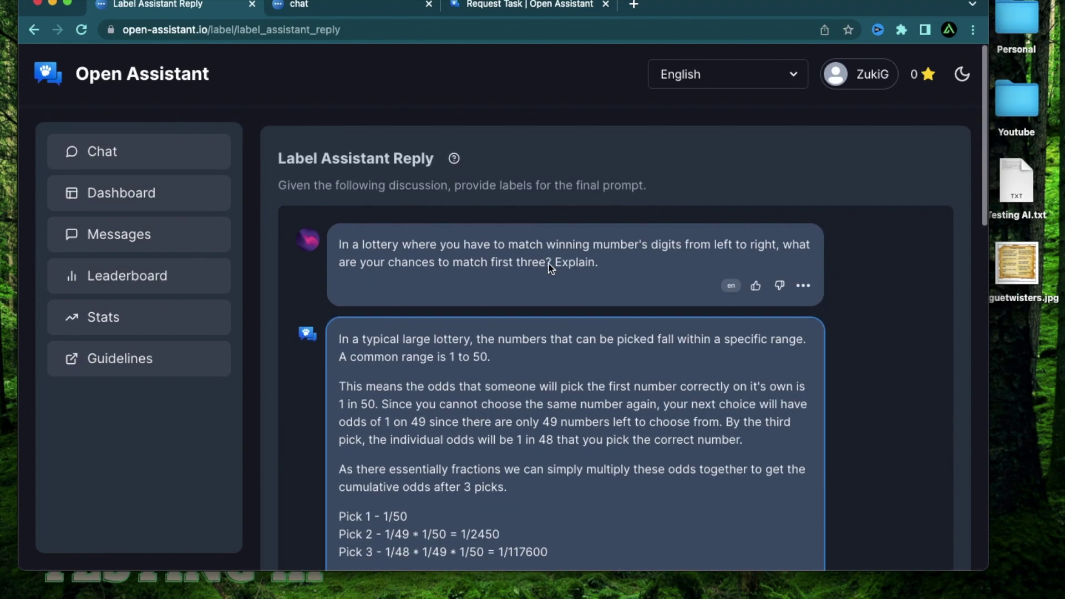
scroll(558, 276, "down", 1)
Go back from the labelling task to the Dashboard, now listing 278 random tasks
key("super+bracketleft")
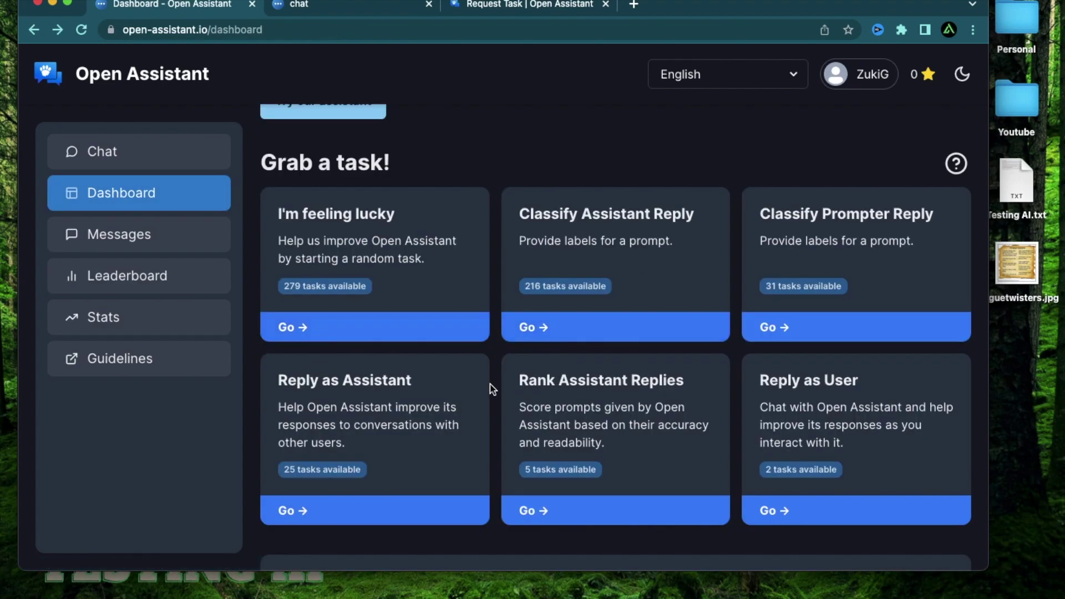
scroll(493, 389, "down", 3)
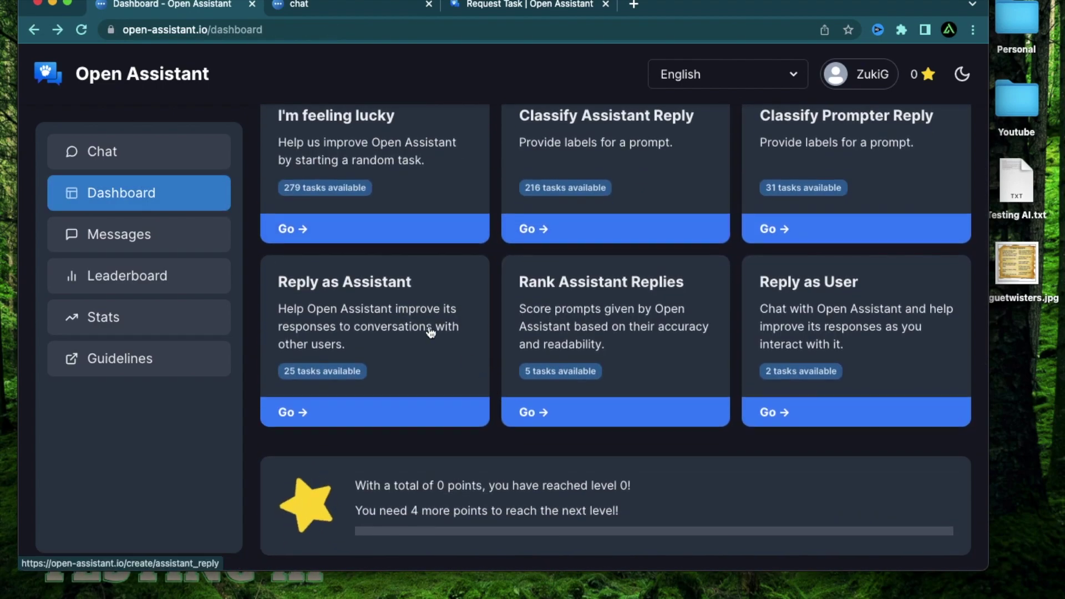
scroll(431, 331, "up", 2)
scroll(483, 338, "up", 1)
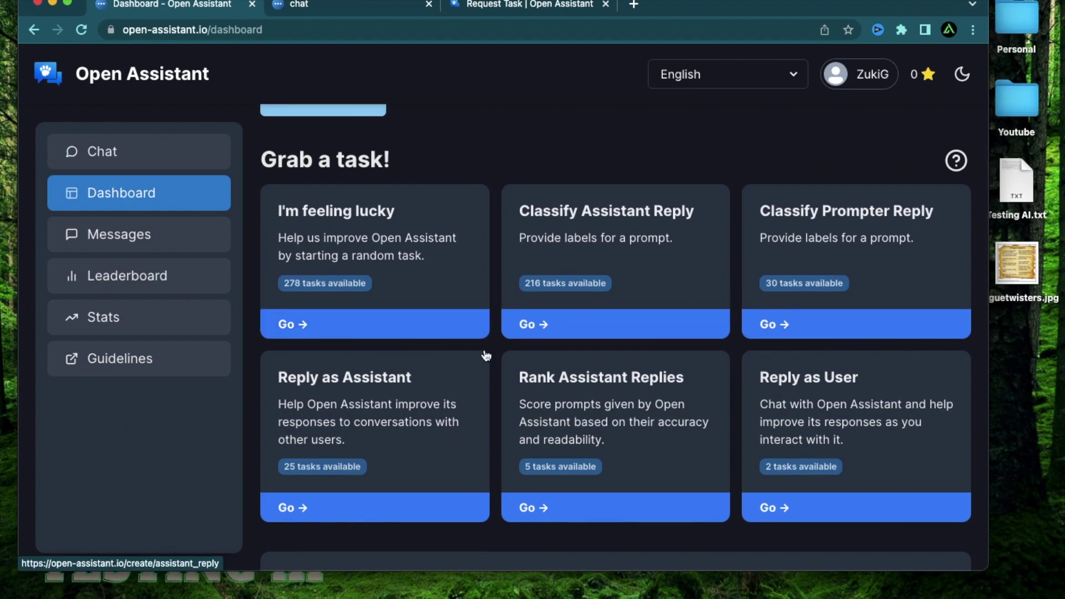
Read the contributor Guidelines down to section 4, Classifying an assistant reply, then close them
left_click(111, 359)
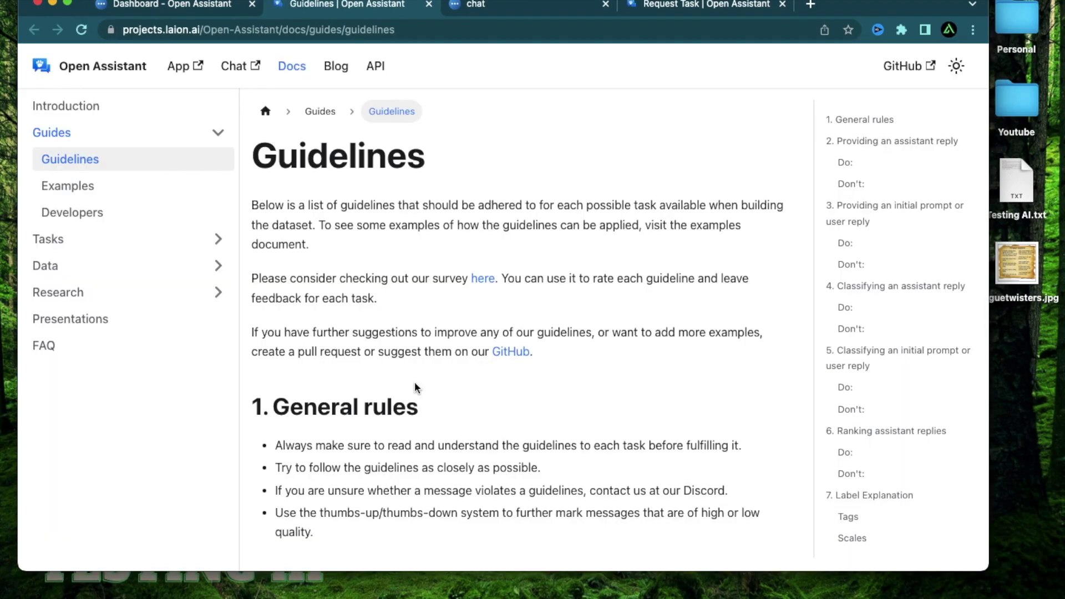
scroll(415, 382, "down", 10)
scroll(415, 382, "down", 20)
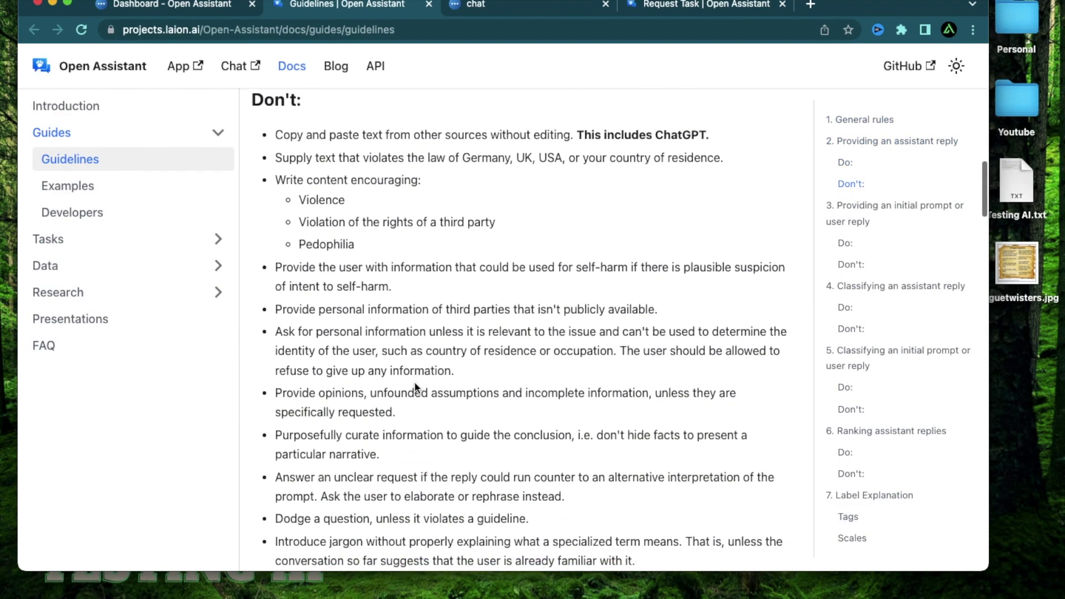
scroll(415, 382, "down", 10)
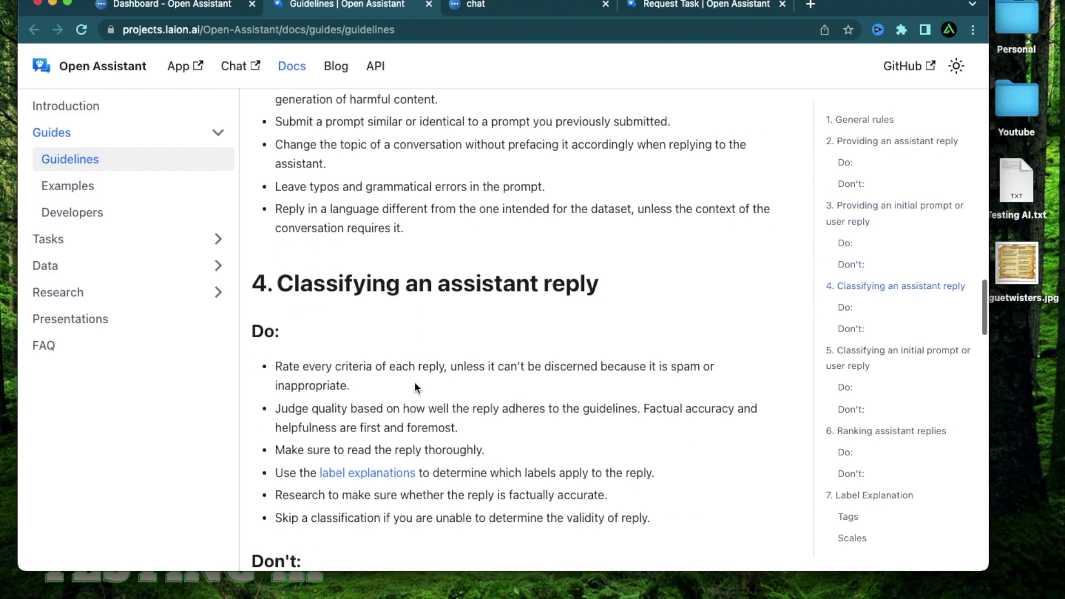
key("ctrl+w")
Start a new chat from the Dashboard's Try our assistant button
scroll(642, 327, "down", 1)
scroll(643, 326, "down", 4)
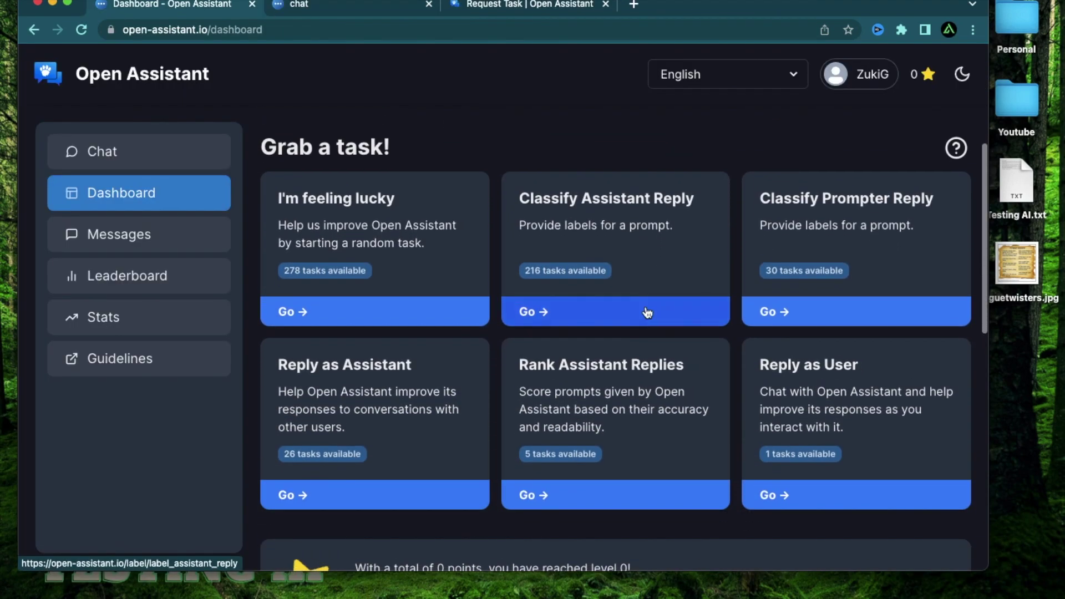
scroll(463, 230, "up", 1)
scroll(463, 231, "up", 2)
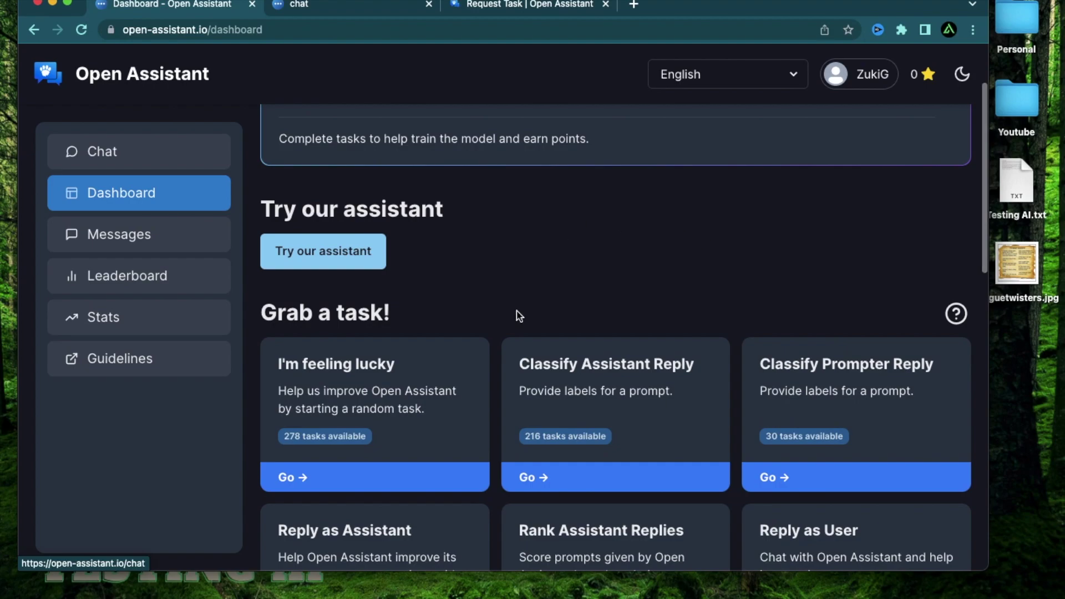
scroll(581, 289, "up", 1)
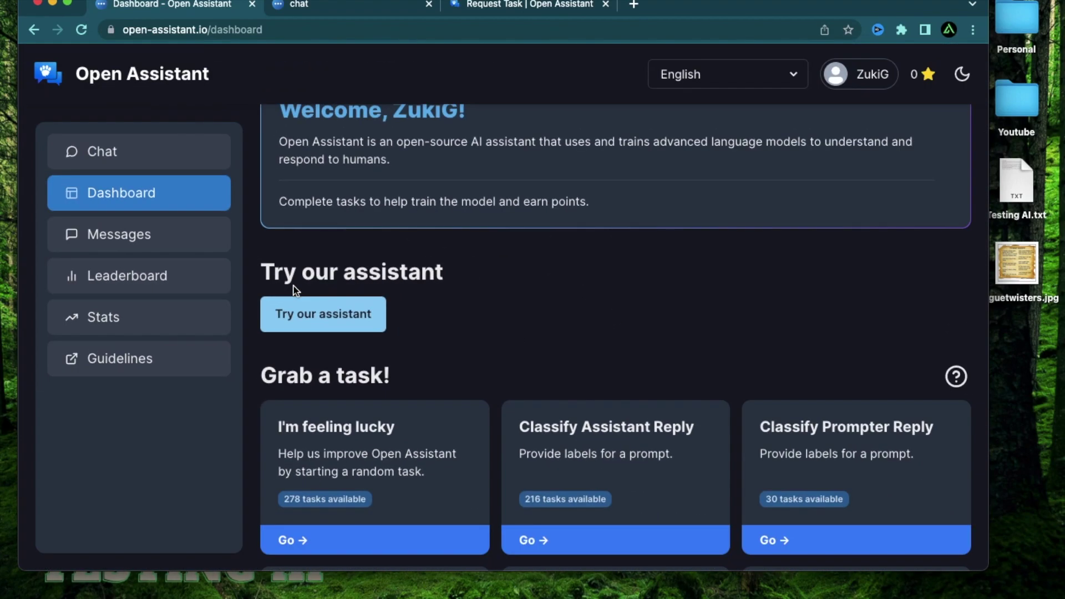
left_click(295, 314)
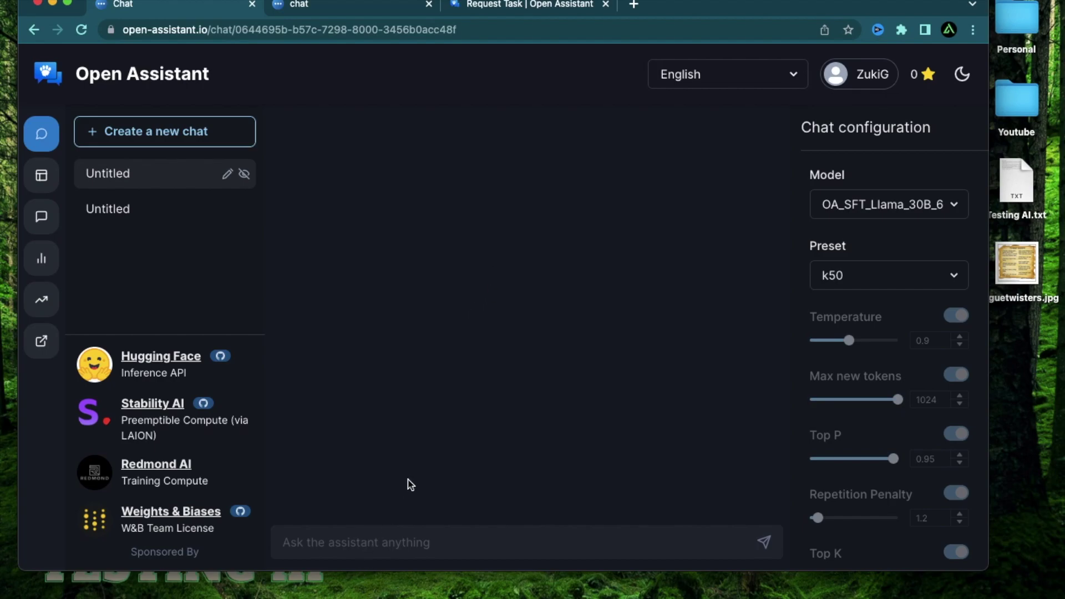
Rename the second Untitled chat to 'De dollarization' and reset the page zoom
scroll(72, 170, "up", 5)
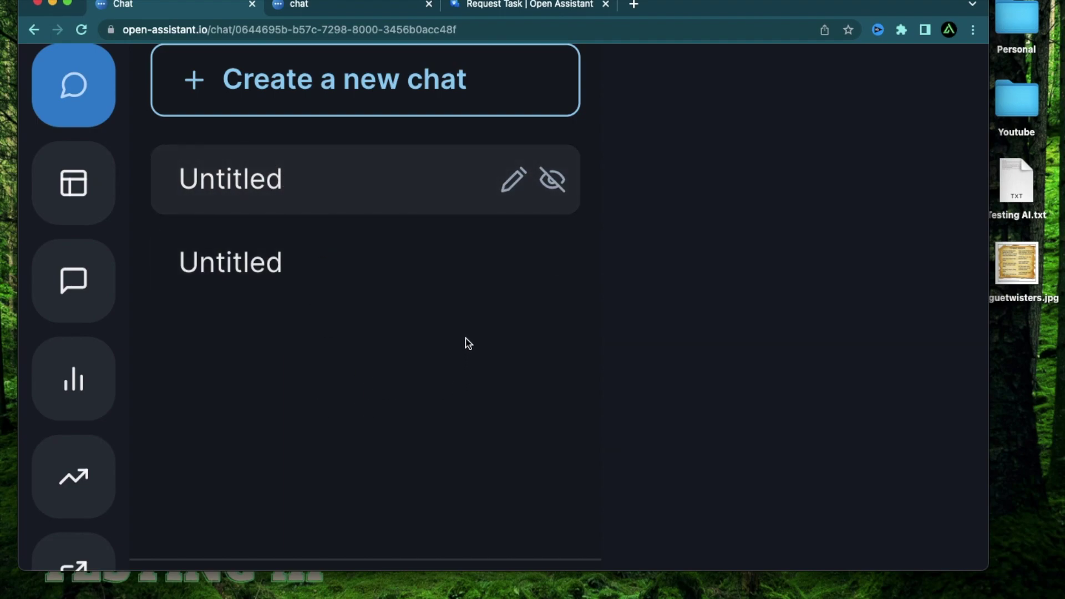
left_click(511, 270)
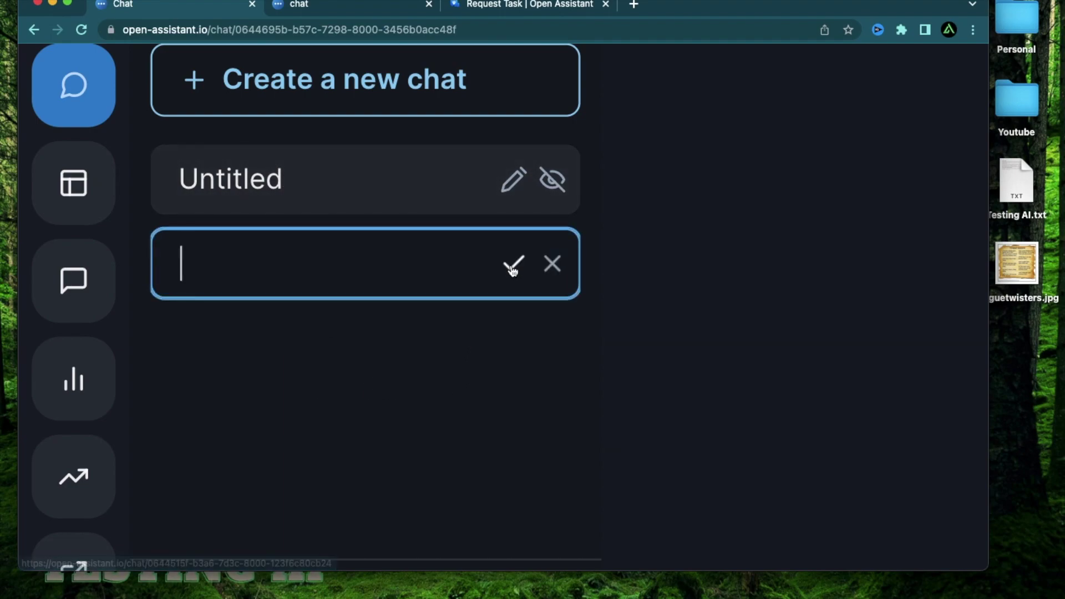
scroll(377, 300, "up", 1)
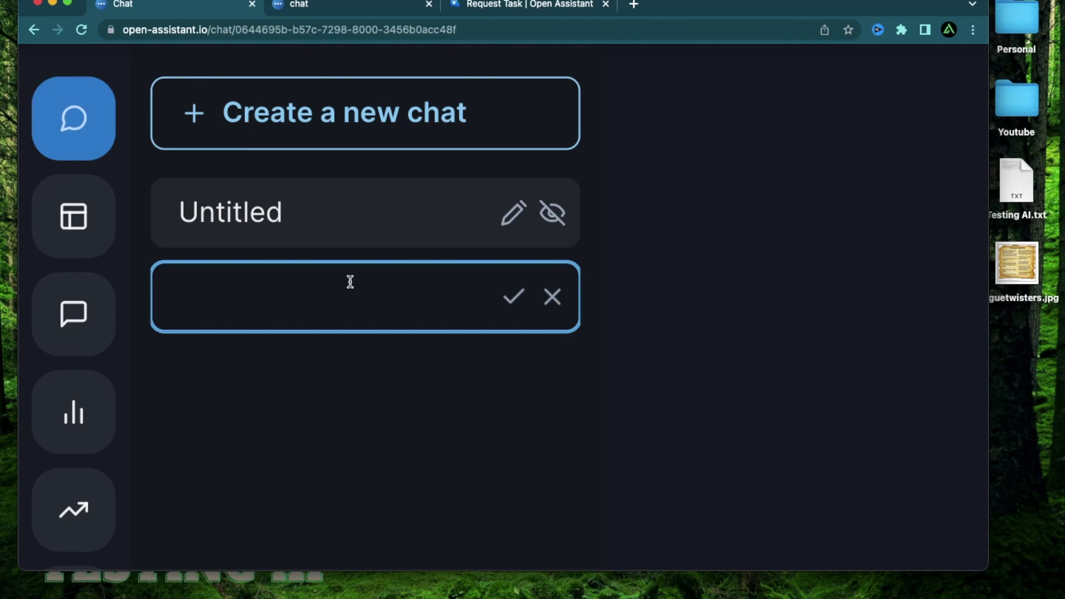
type("De dollarization")
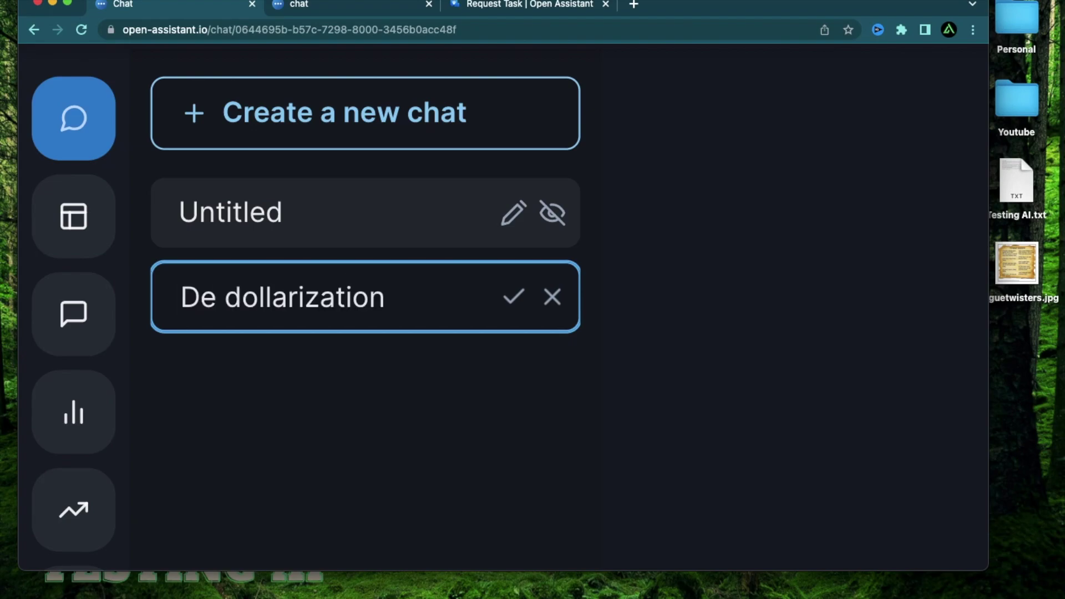
left_click(522, 298)
key("ctrl+0")
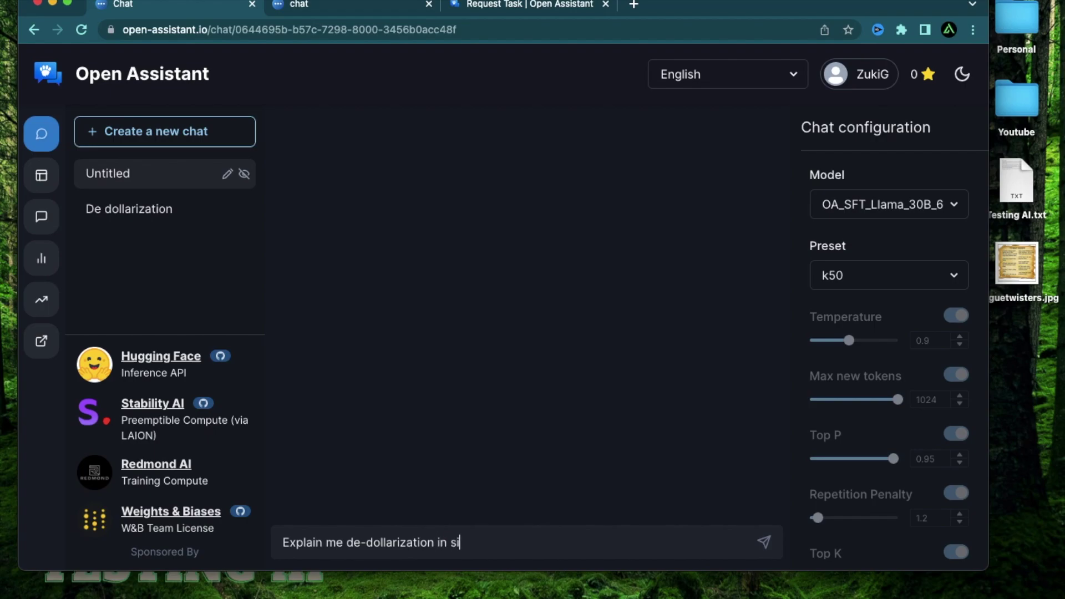
Send 'Explain me de-dollarization in simple terms' and read through the assistant's explanation
type("mple terms")
key("Return")
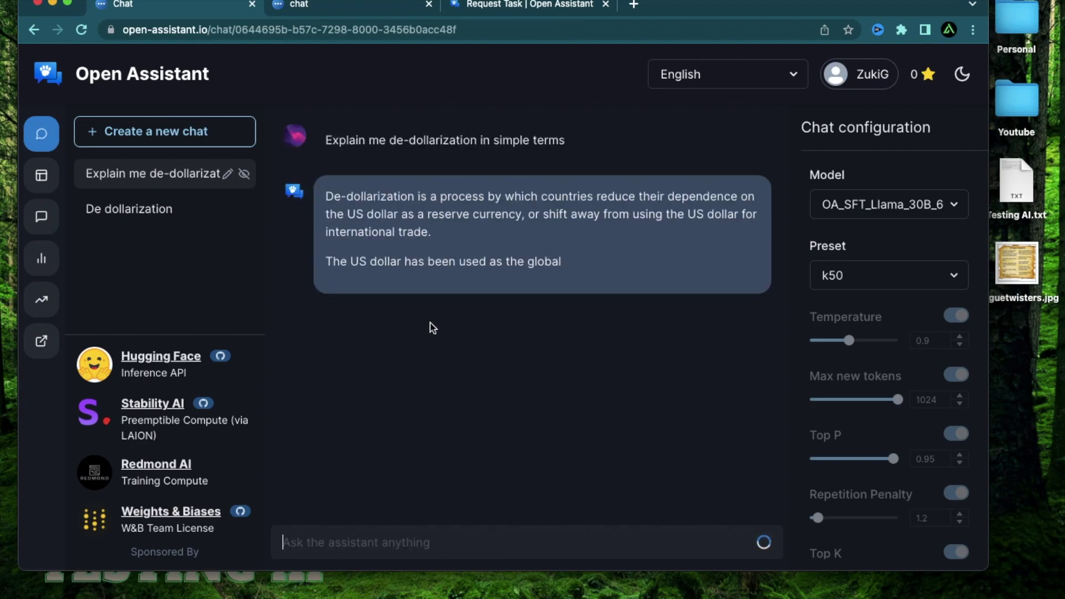
scroll(480, 234, "up", 3)
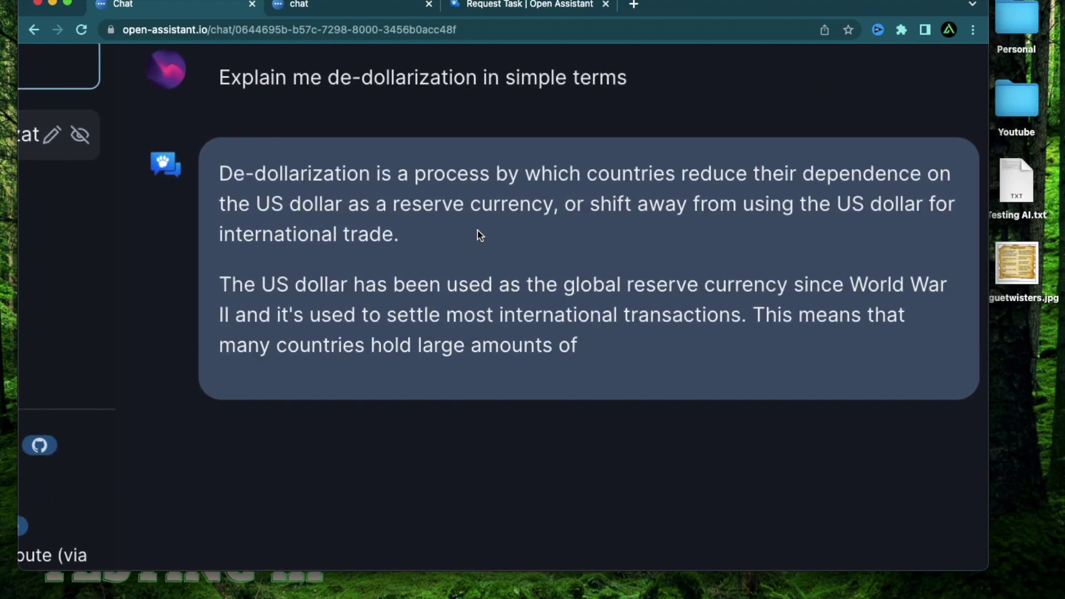
scroll(481, 234, "up", 2)
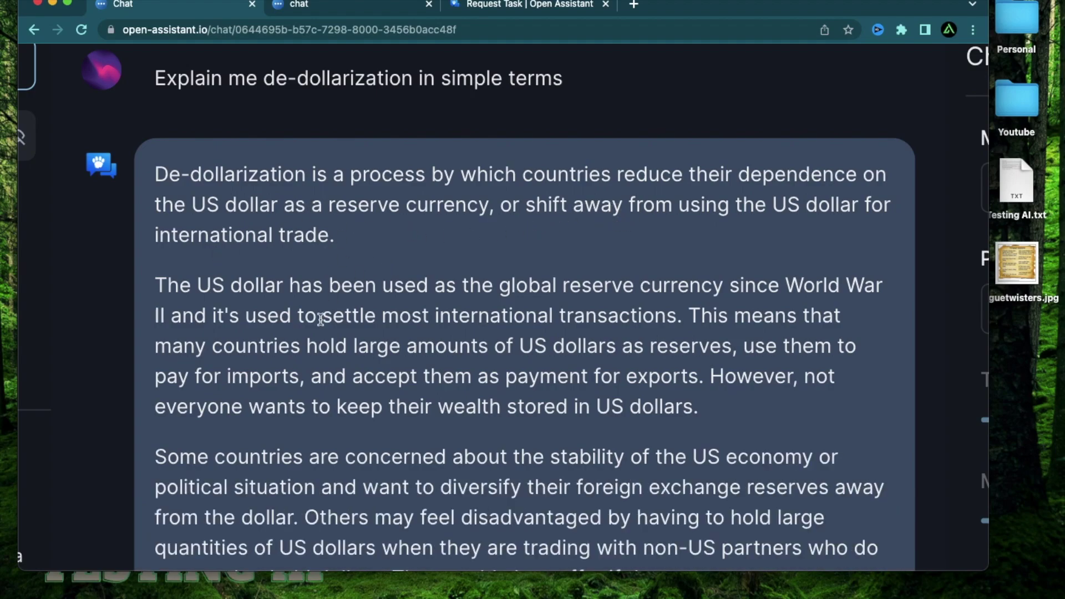
scroll(321, 317, "down", 3)
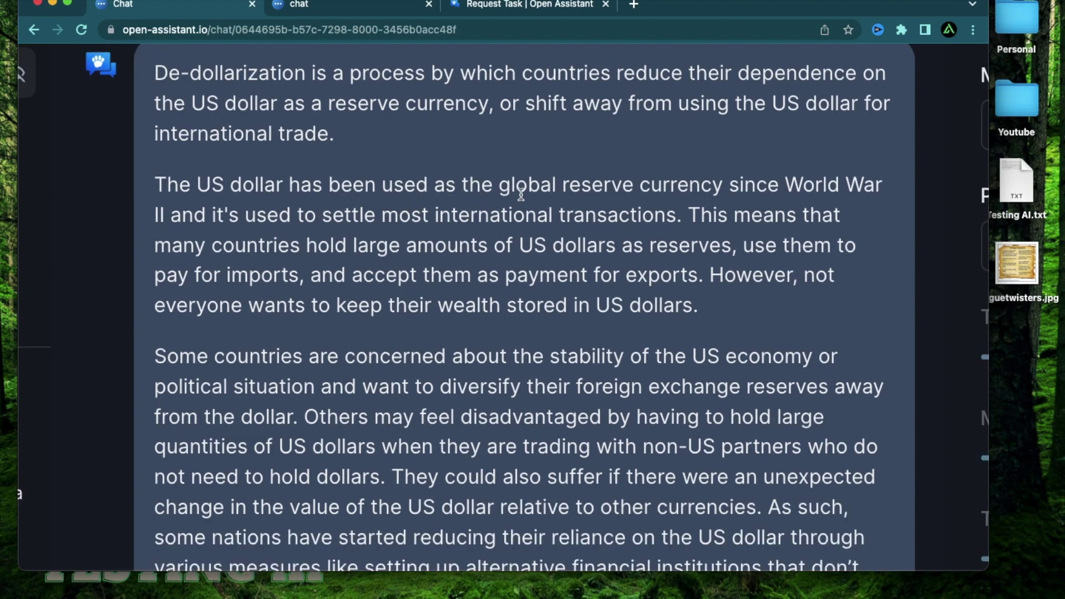
scroll(608, 194, "down", 1)
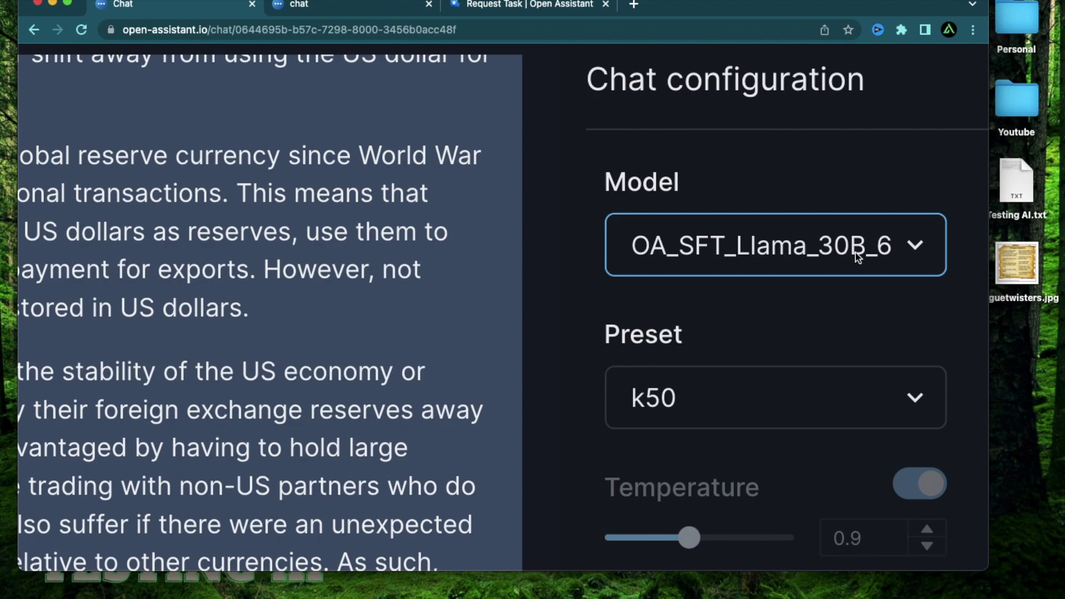
Keep the current model and rename the second chat in the list to 'TBD'
left_click(906, 252)
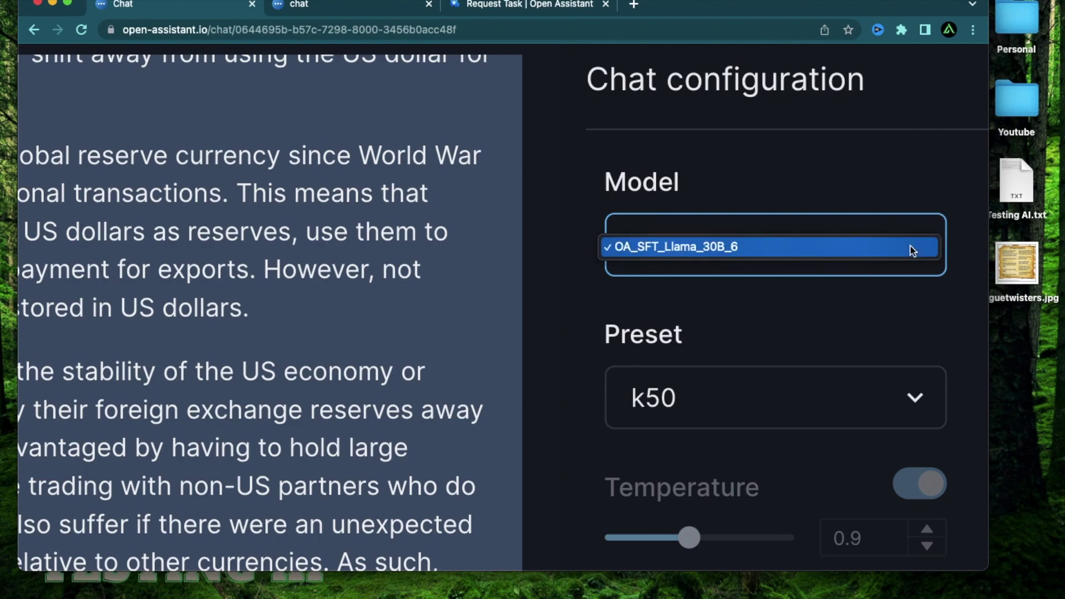
left_click(913, 251)
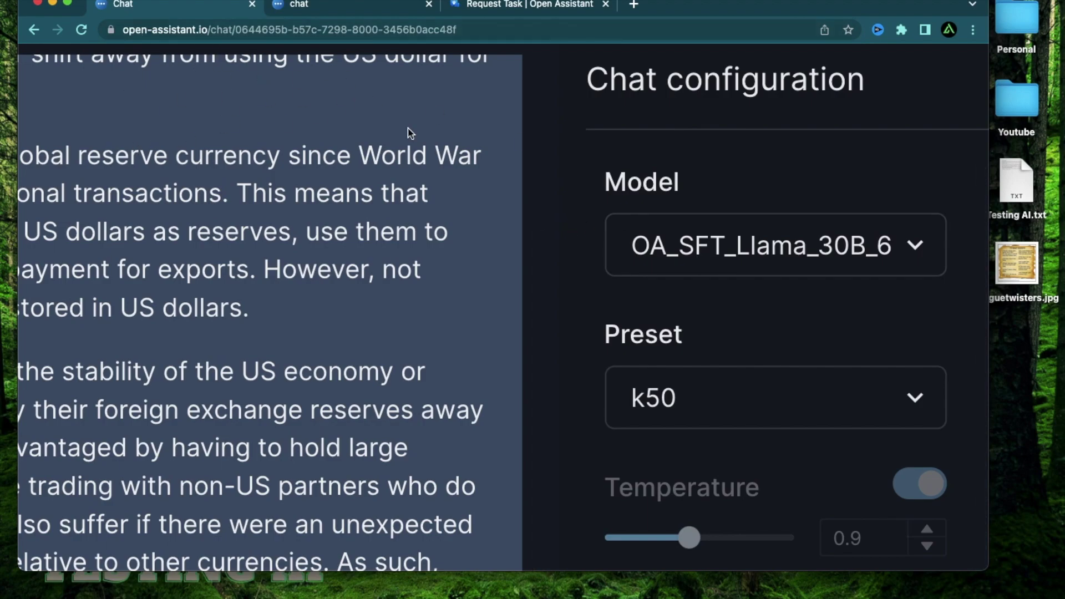
scroll(561, 236, "down", 5)
scroll(99, 160, "up", 5)
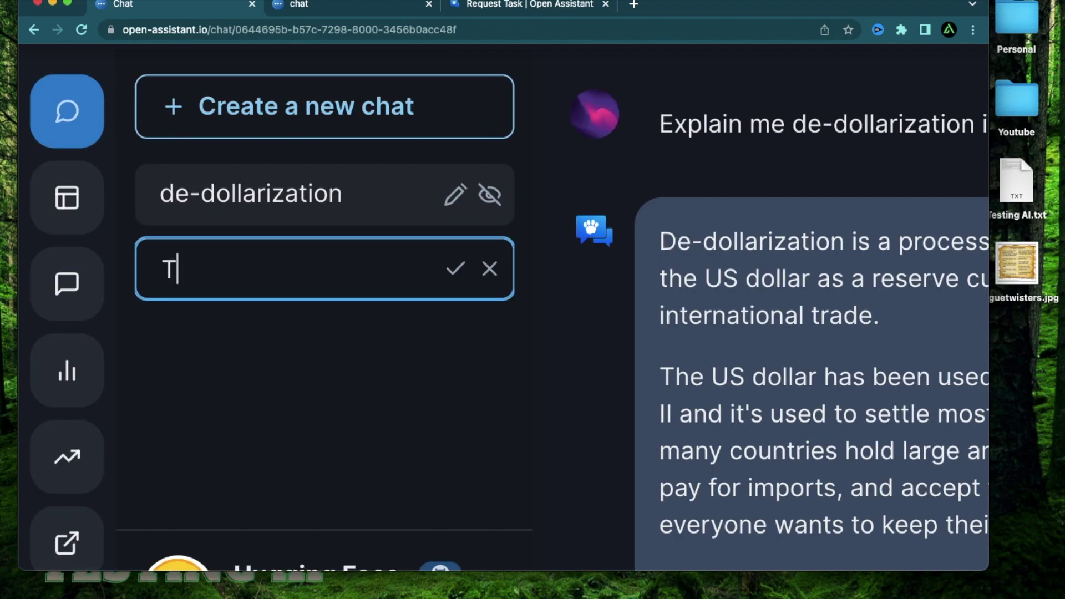
type("BD")
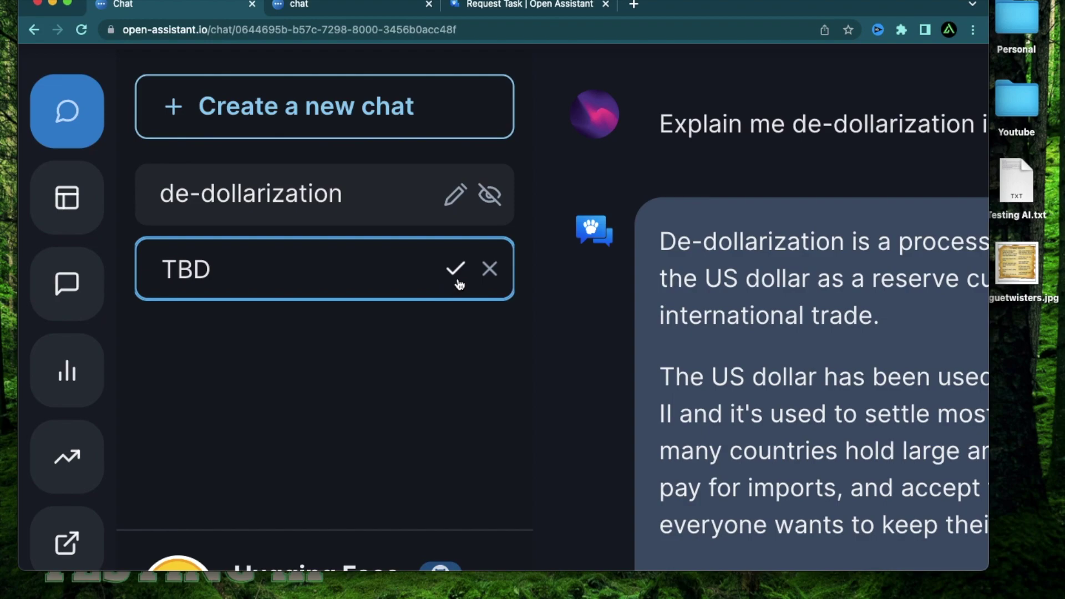
left_click(456, 270)
scroll(634, 355, "down", 5)
scroll(507, 336, "down", 3)
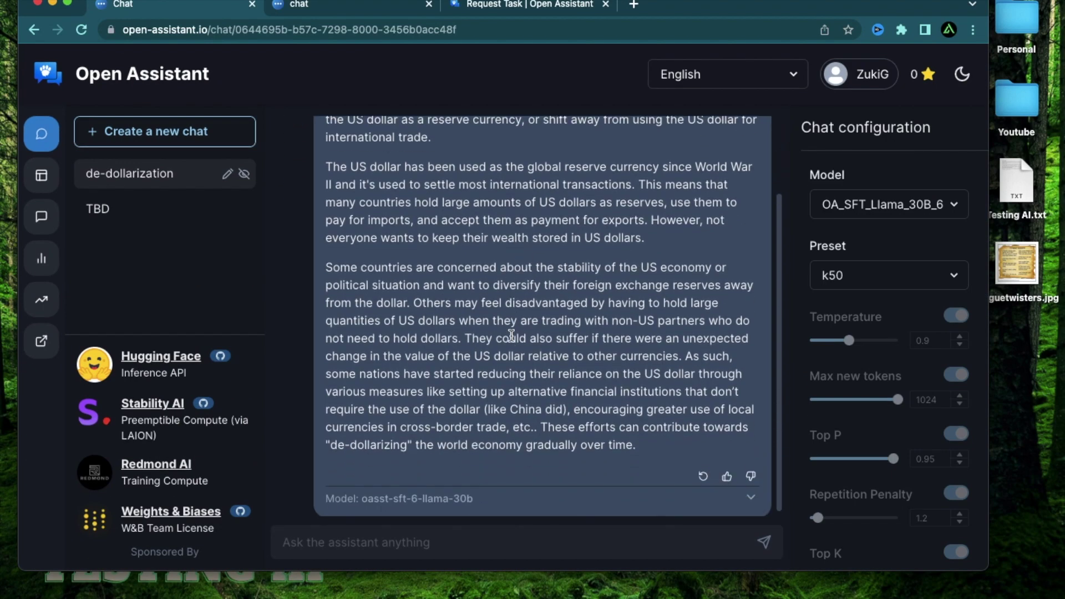
scroll(512, 335, "up", 2)
scroll(507, 136, "down", 2)
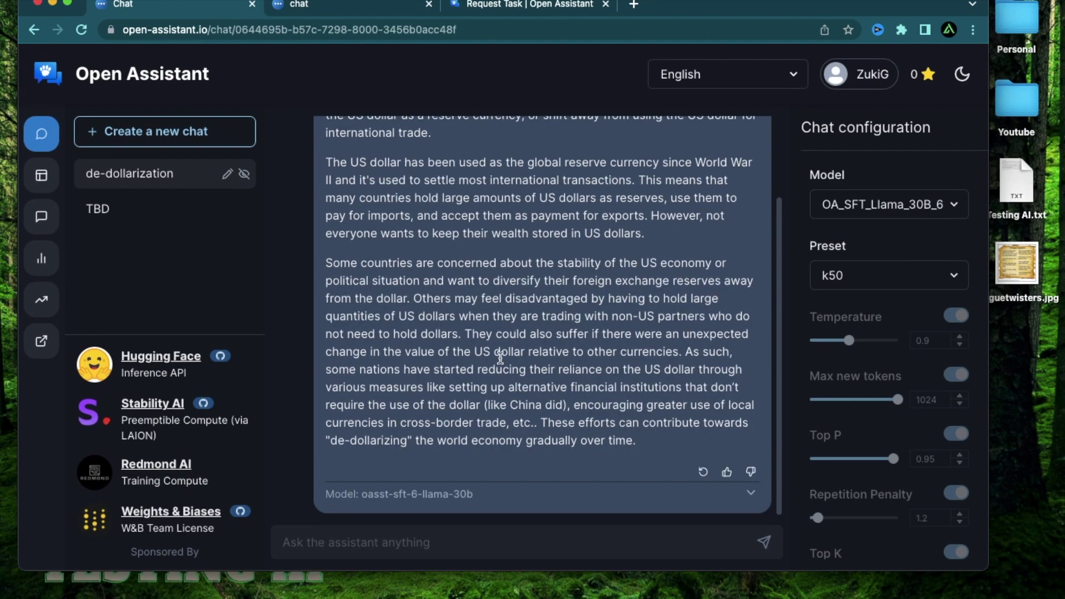
Ask the assistant 'Change that to bullet points' and read the bulleted de-dollarization reply
left_click(380, 542)
type("Change that to bullet p")
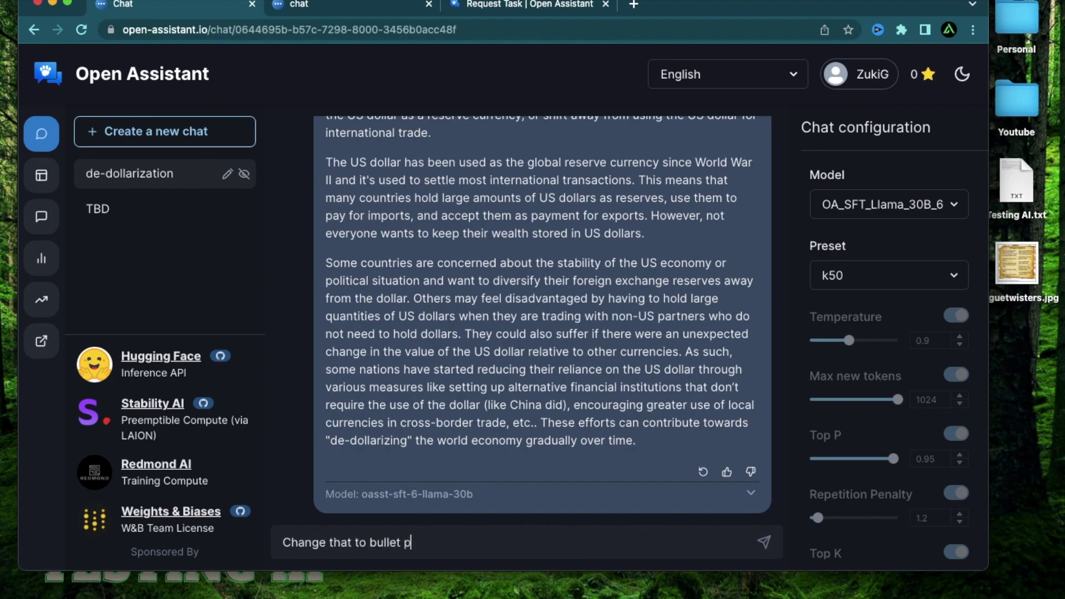
type("oints")
key("Return")
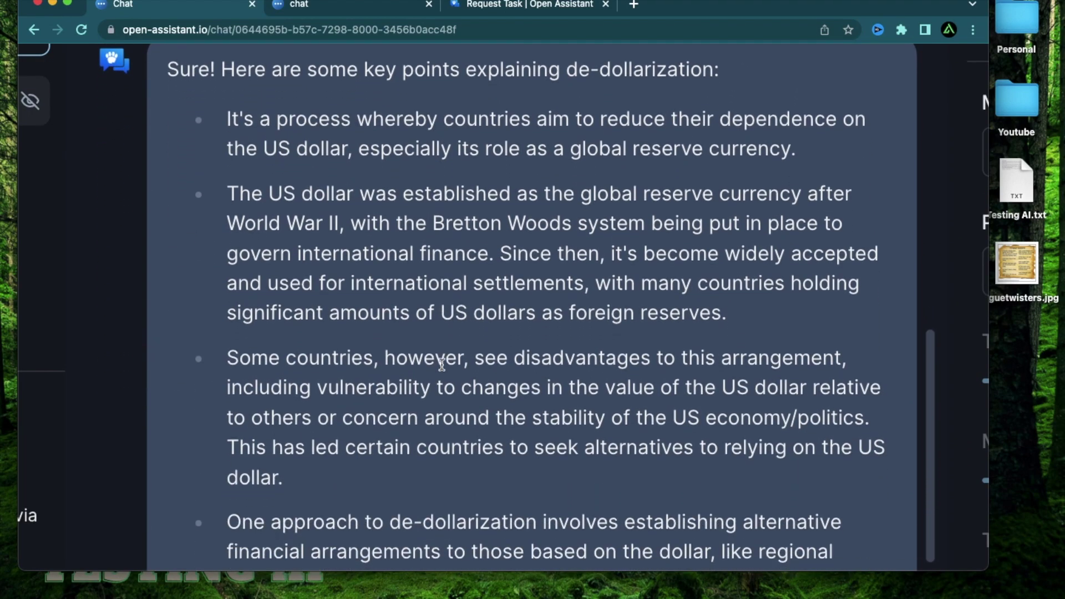
scroll(443, 365, "up", 5)
scroll(442, 365, "down", 4)
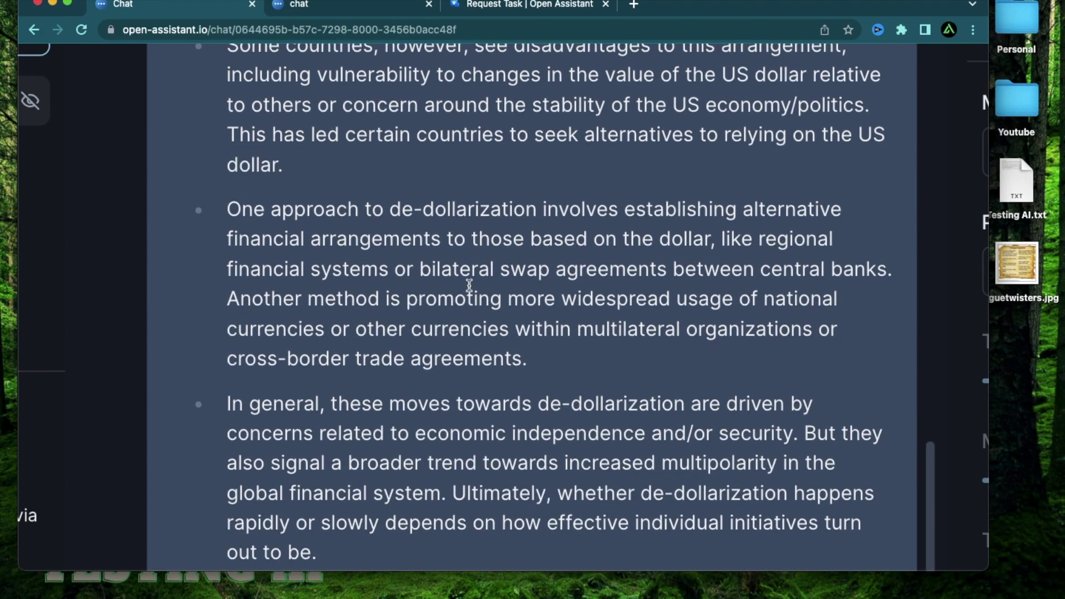
scroll(511, 338, "down", 5)
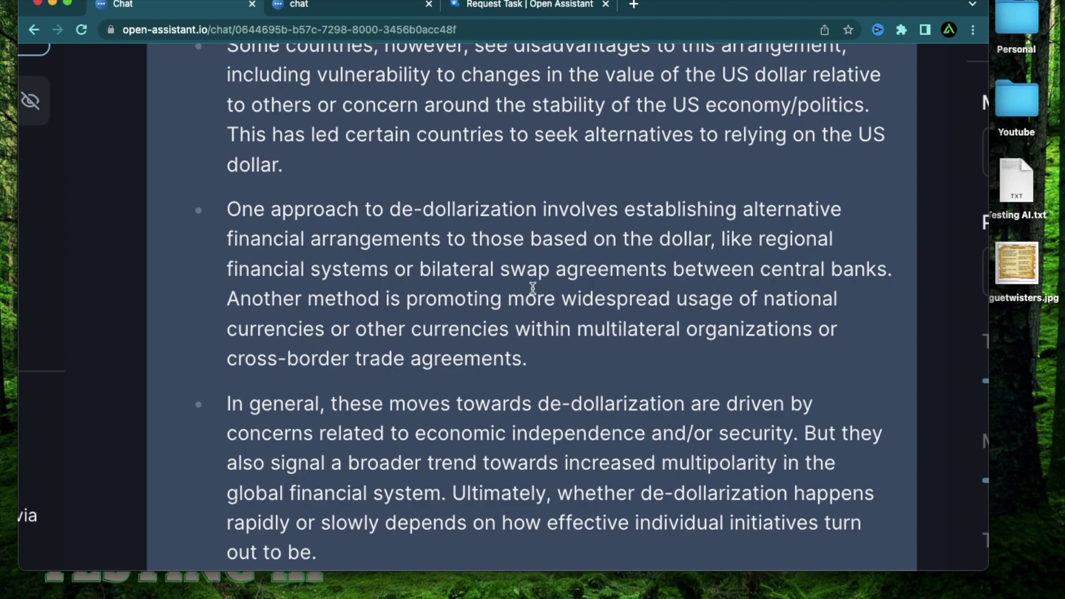
scroll(521, 287, "down", 5)
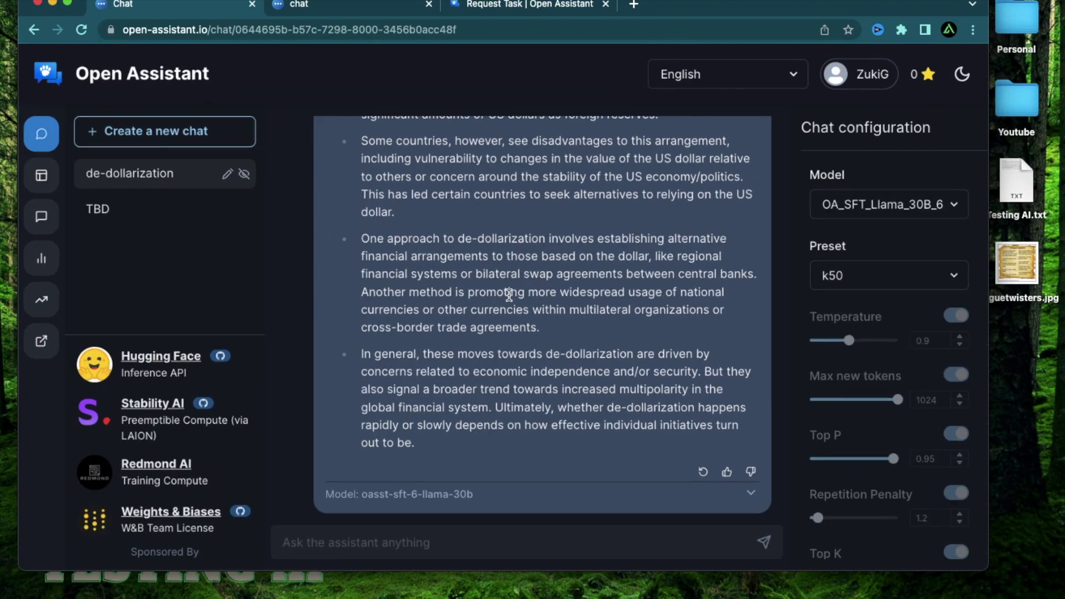
scroll(509, 295, "up", 1)
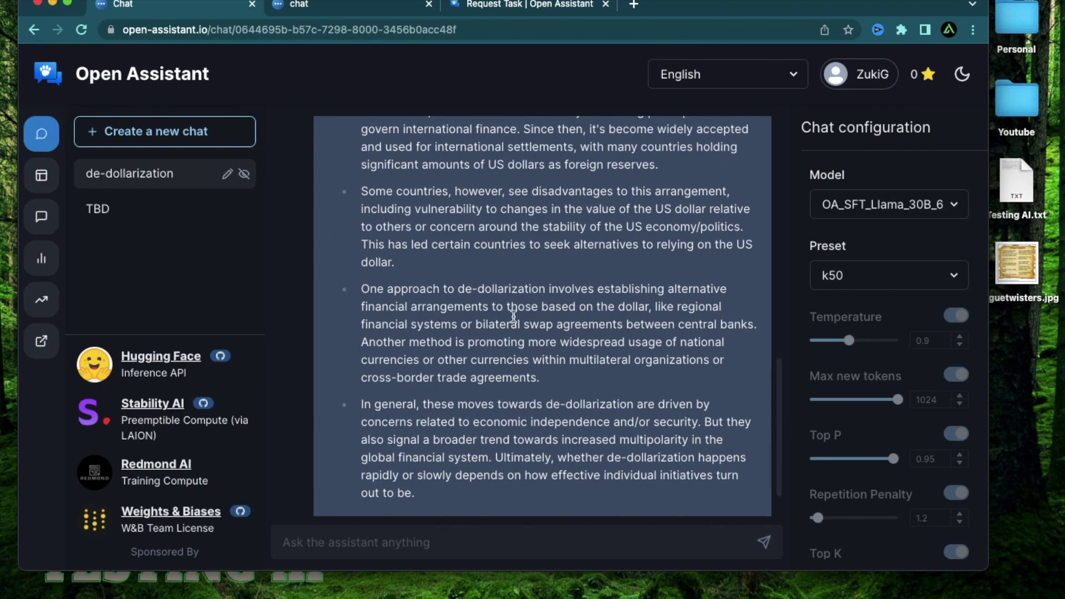
scroll(513, 316, "down", 1)
Ask the assistant 'Change the language to chinese' and review the translated reply
type("Change")
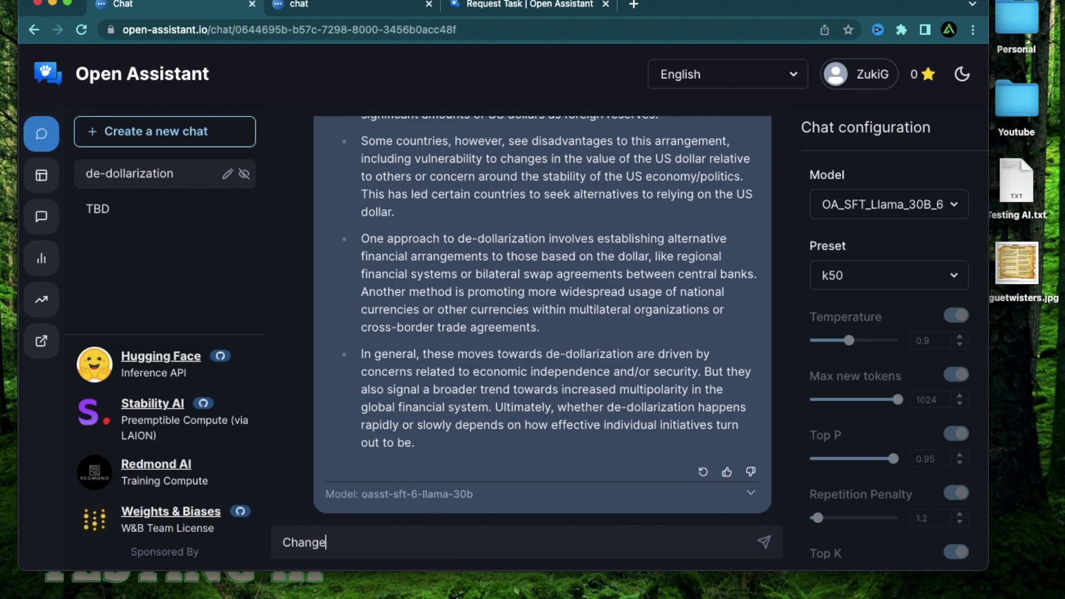
type(" the language to")
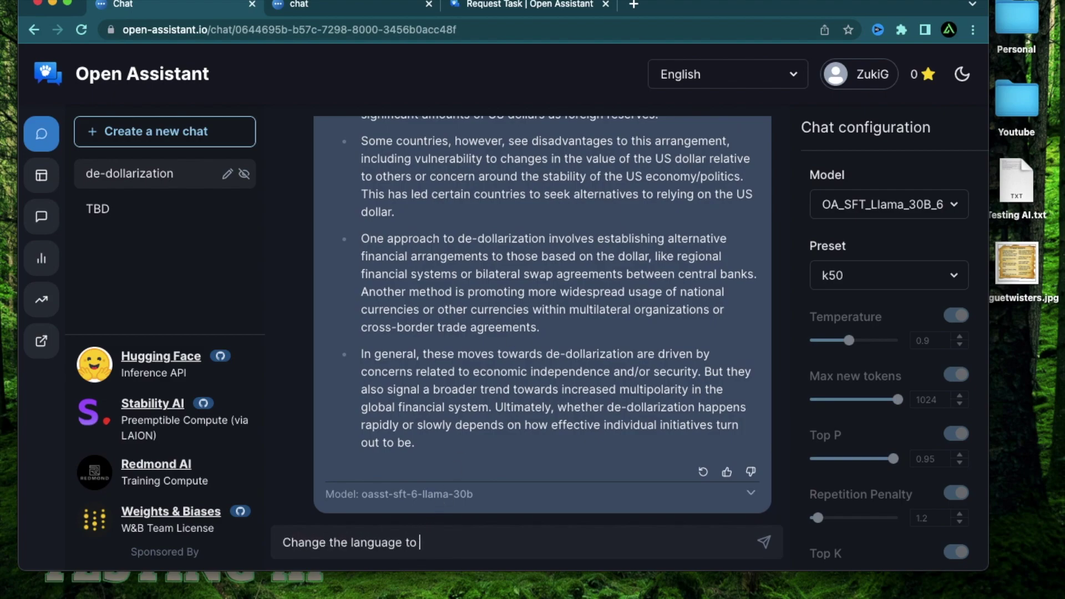
type(" chinese")
key("Return")
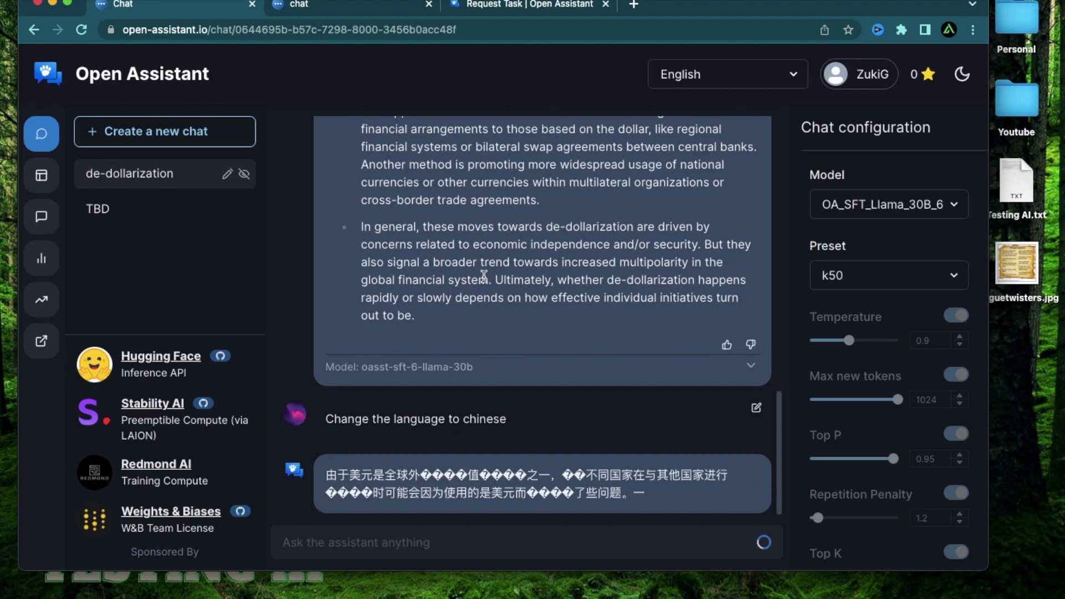
scroll(484, 276, "up", 3)
scroll(461, 384, "down", 5)
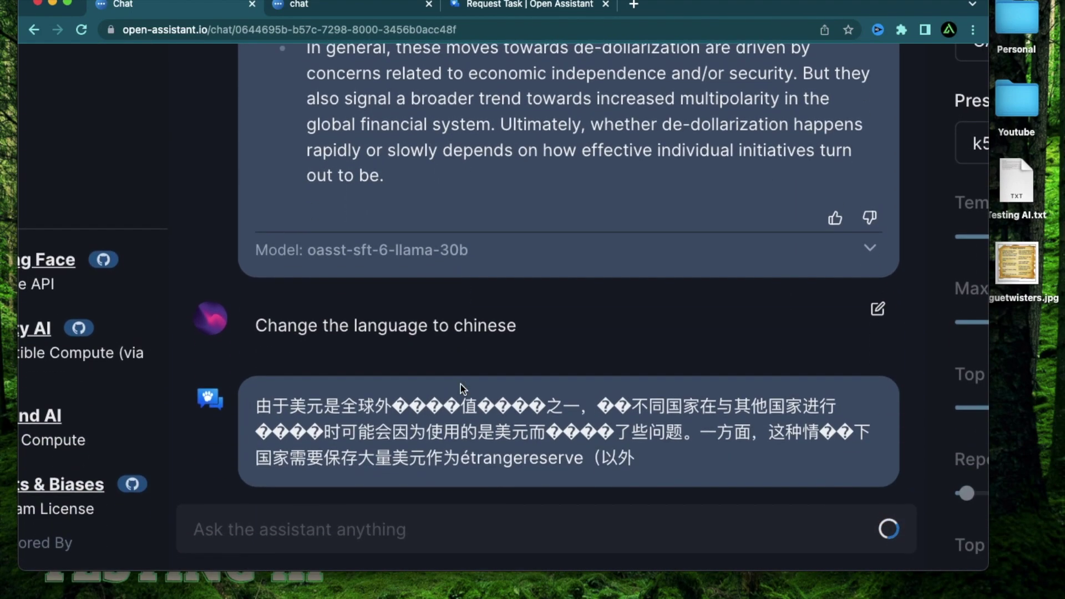
scroll(410, 400, "up", 5)
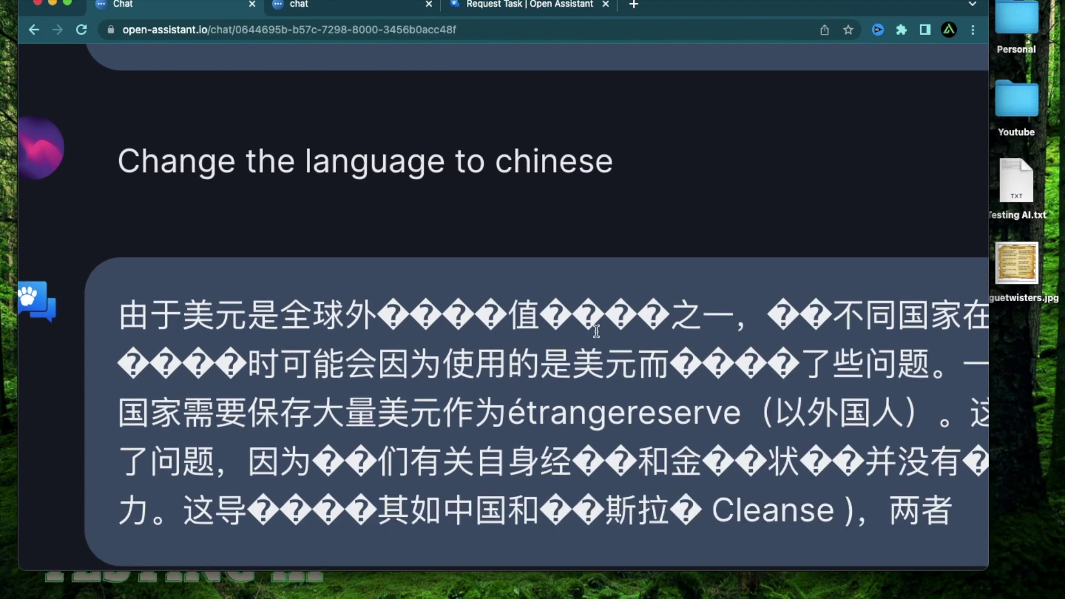
scroll(596, 331, "down", 5)
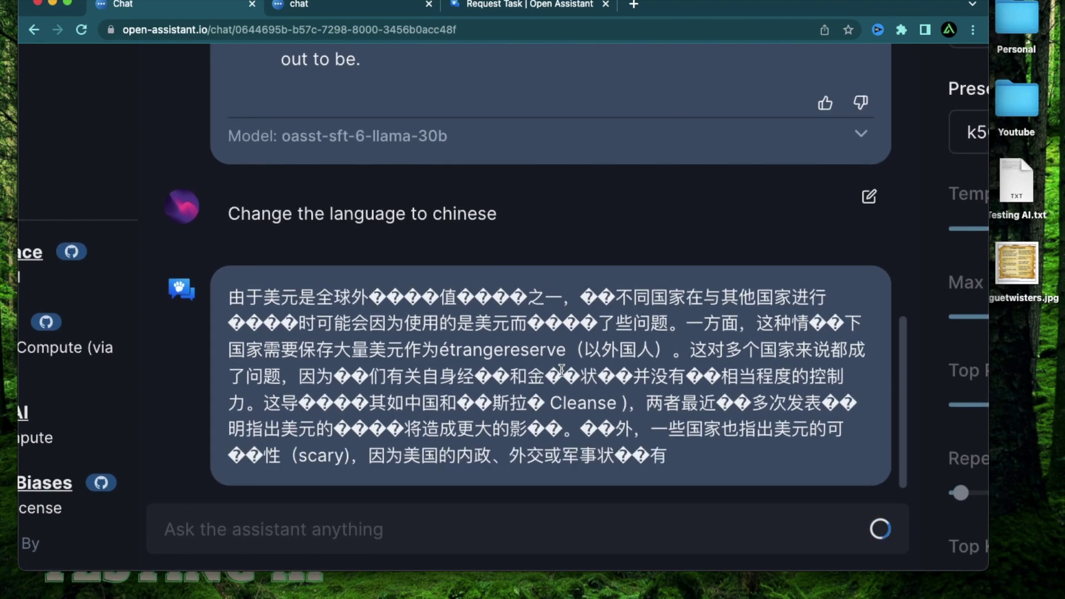
Select passages of the Chinese reply, including the stray word 'Cleanse'
triple_click(554, 405)
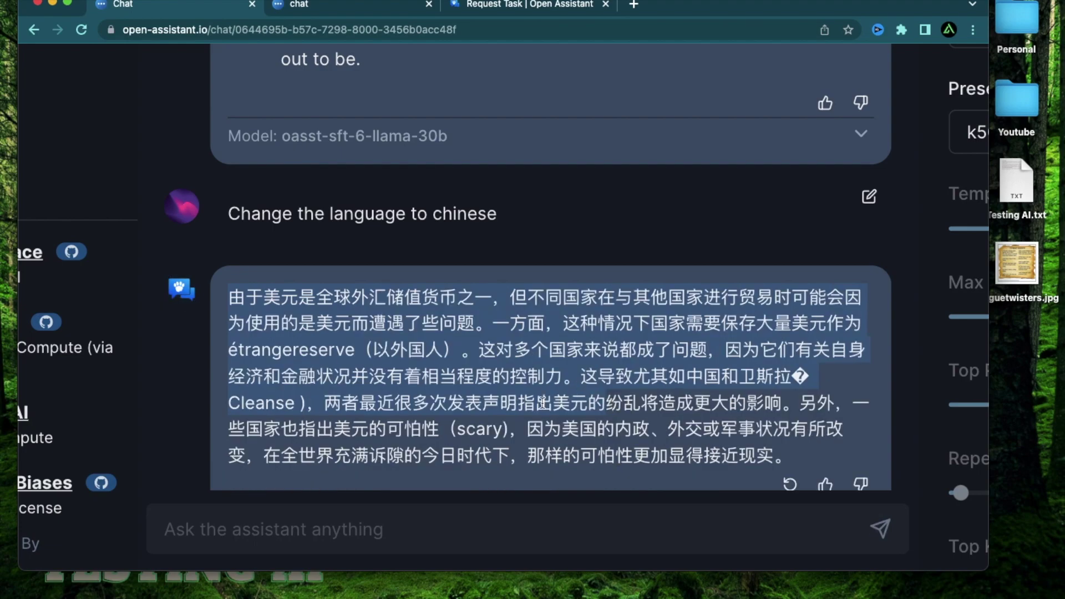
left_click(347, 294)
scroll(347, 294, "down", 2)
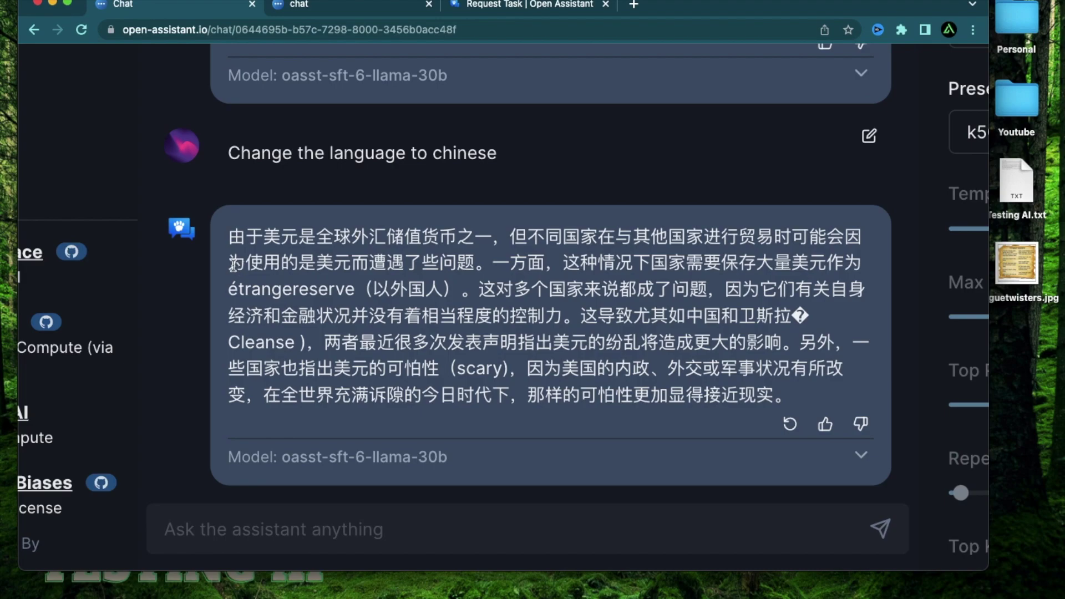
scroll(233, 266, "up", 5)
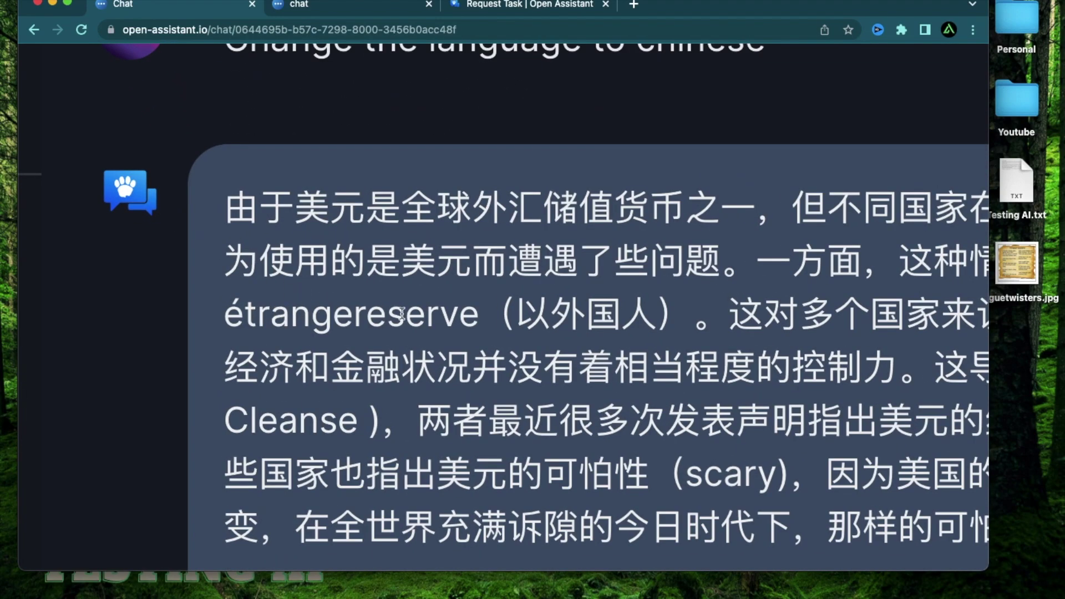
left_click_drag(339, 423, 228, 425)
scroll(507, 368, "down", 5)
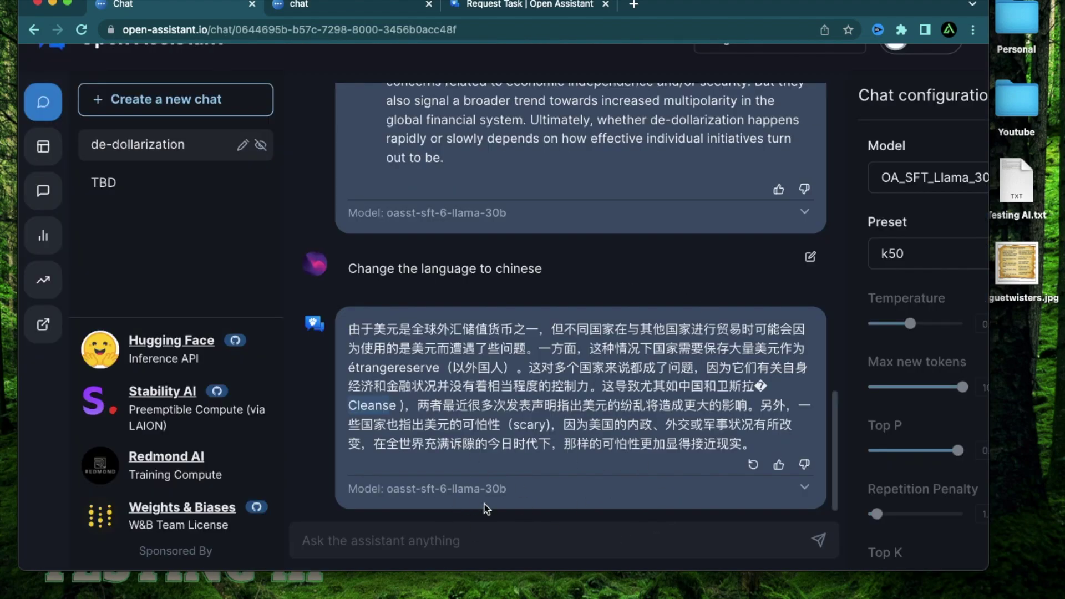
left_click(468, 535)
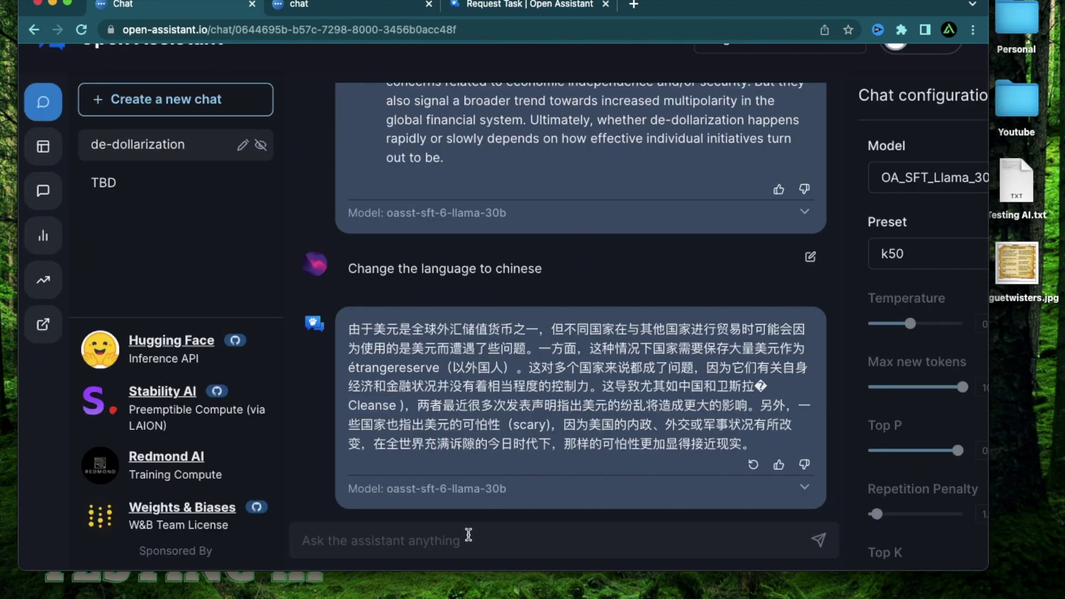
Ask the assistant to 'Change the response to an english sonnet' and read the result
type("Change the re")
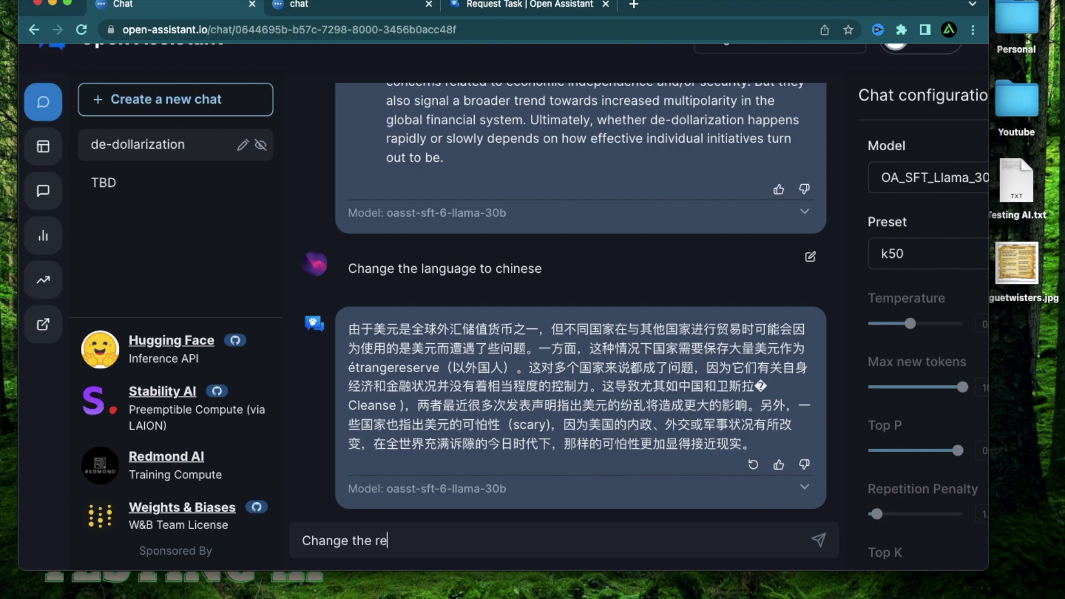
type("sponse to an english")
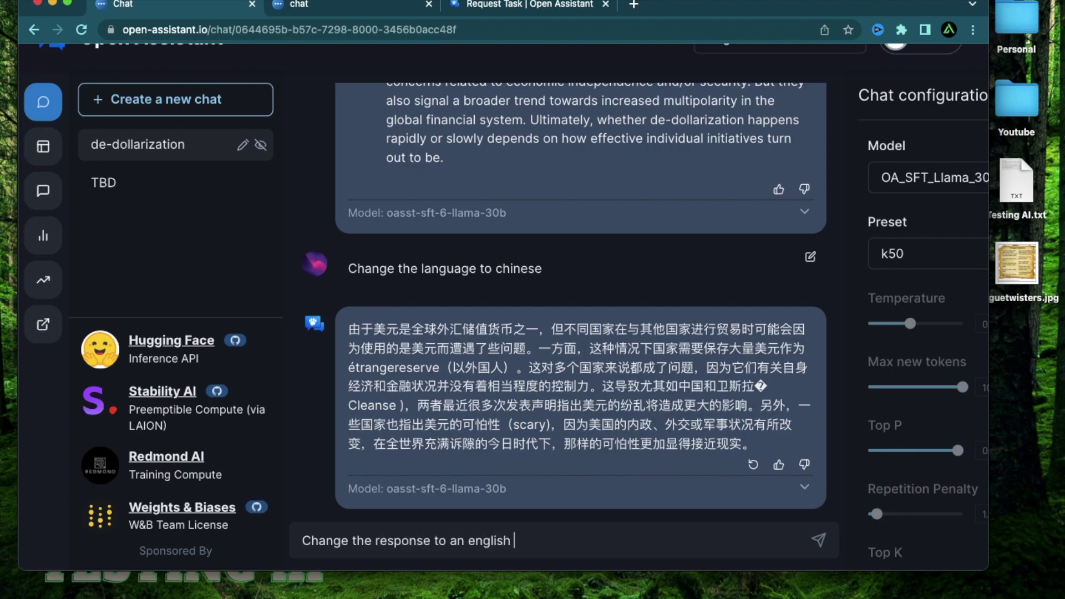
type(" sonnet")
key("Return")
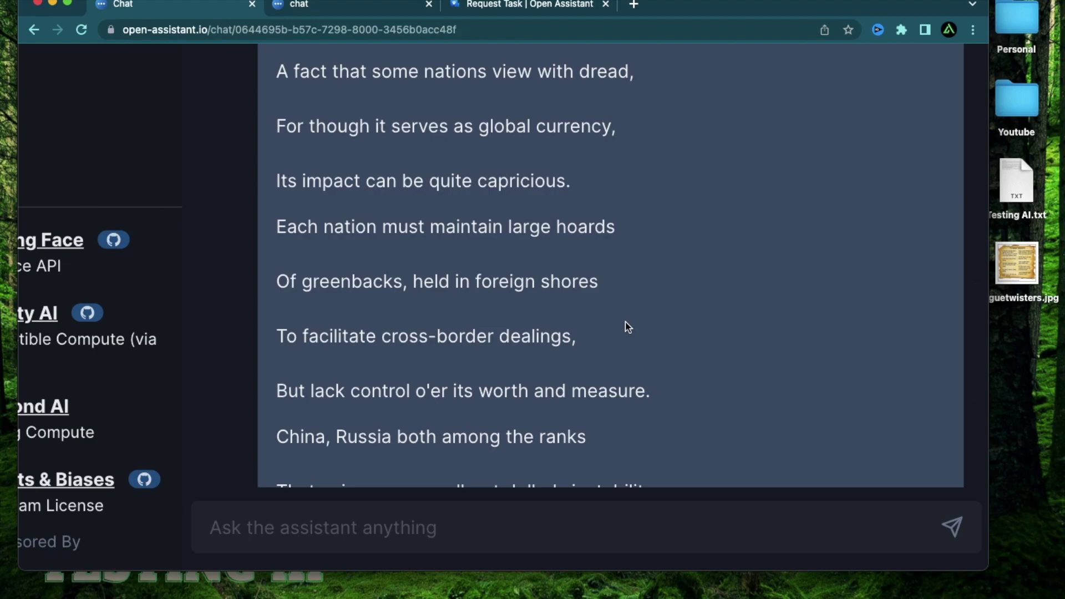
scroll(628, 327, "down", 2)
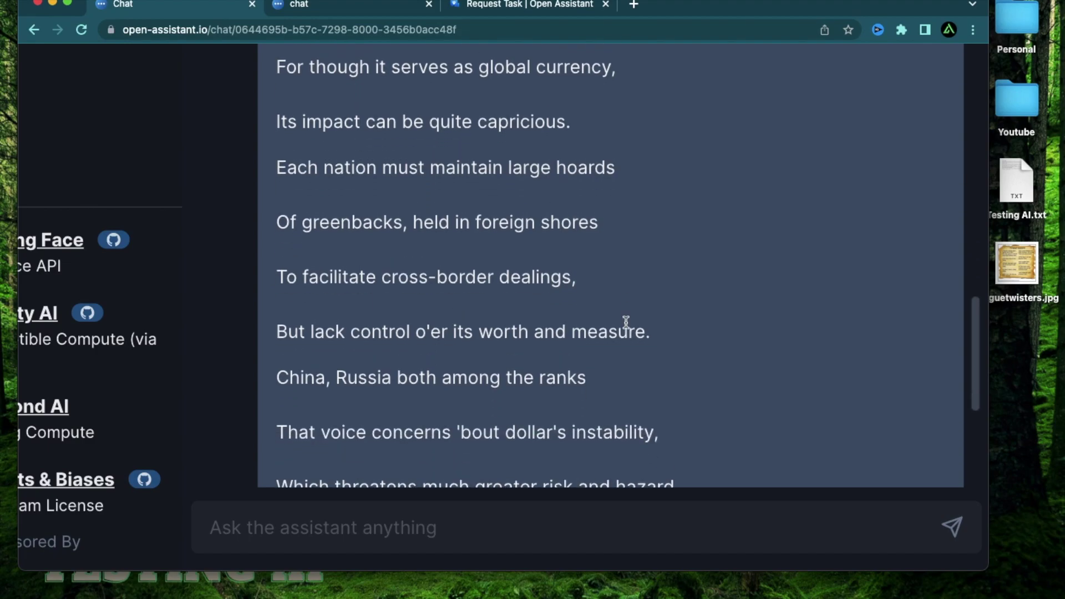
scroll(626, 322, "down", 1)
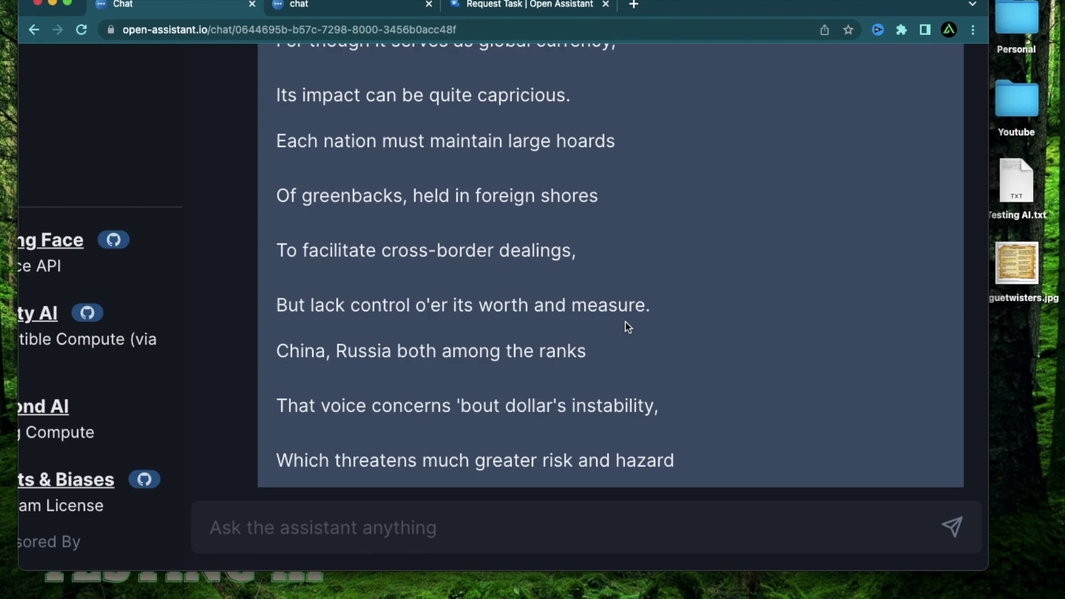
scroll(627, 328, "down", 4)
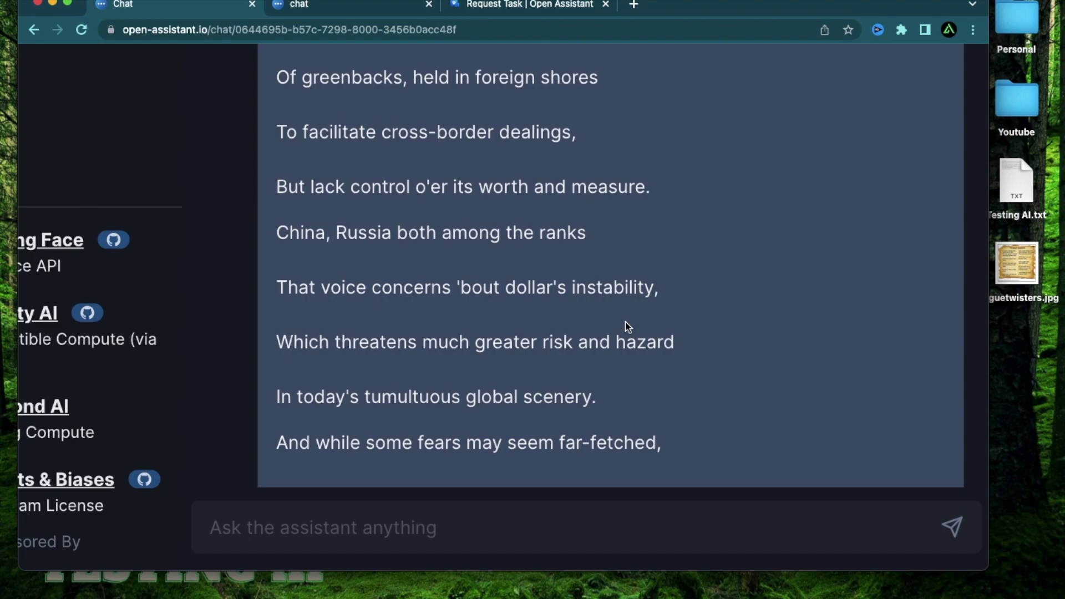
scroll(627, 327, "down", 3)
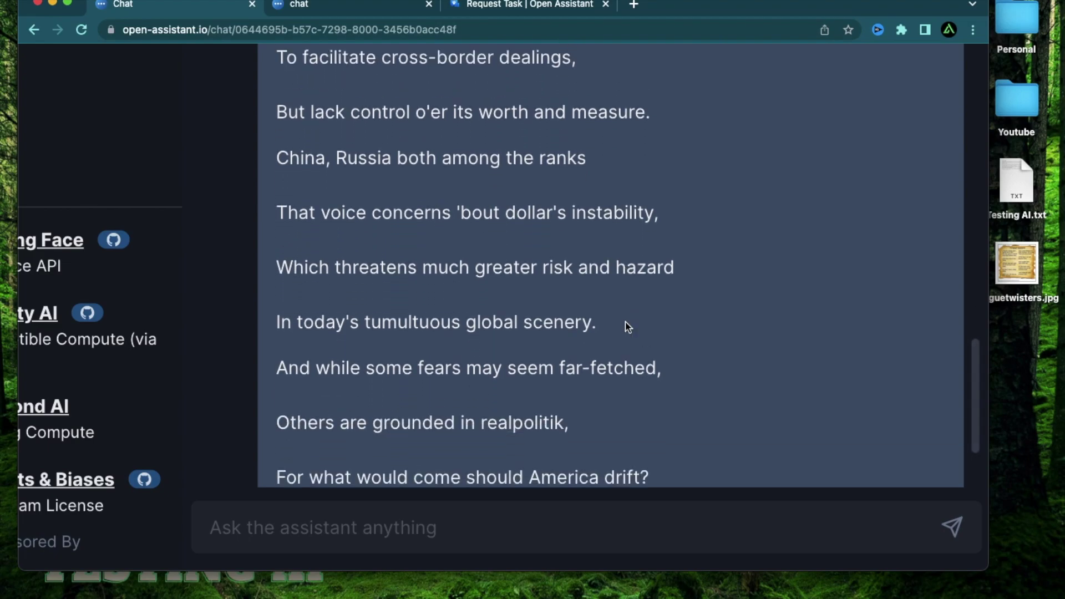
scroll(627, 327, "down", 1)
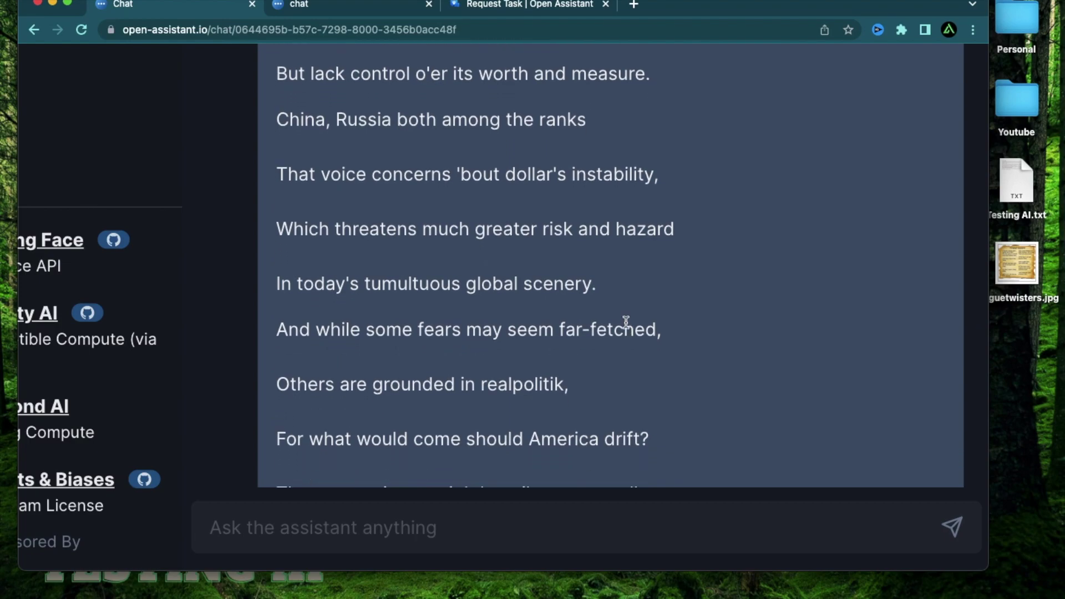
scroll(626, 323, "down", 1)
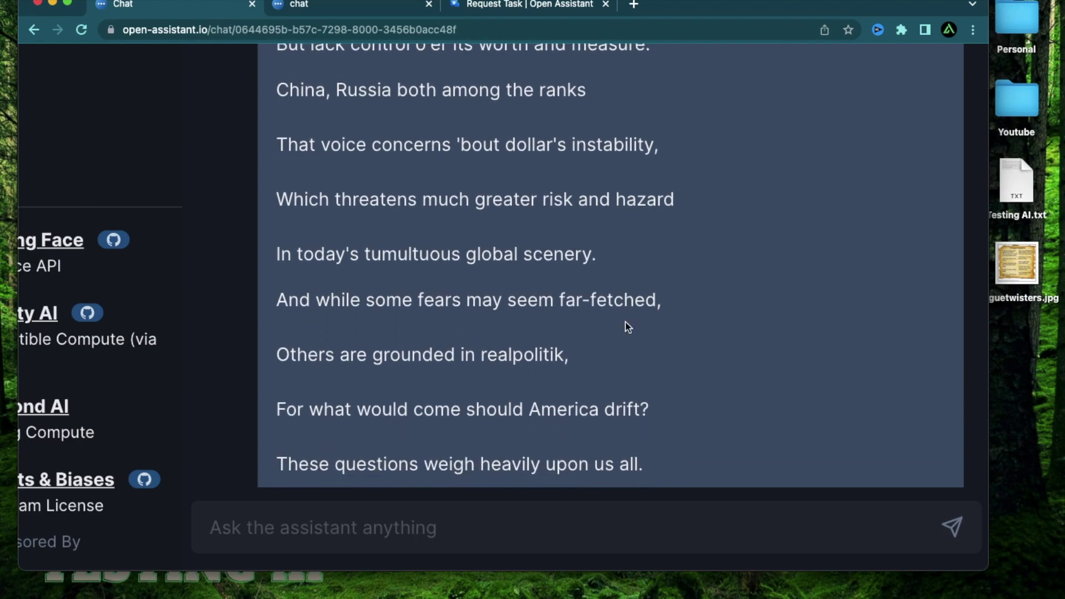
scroll(627, 328, "down", 1)
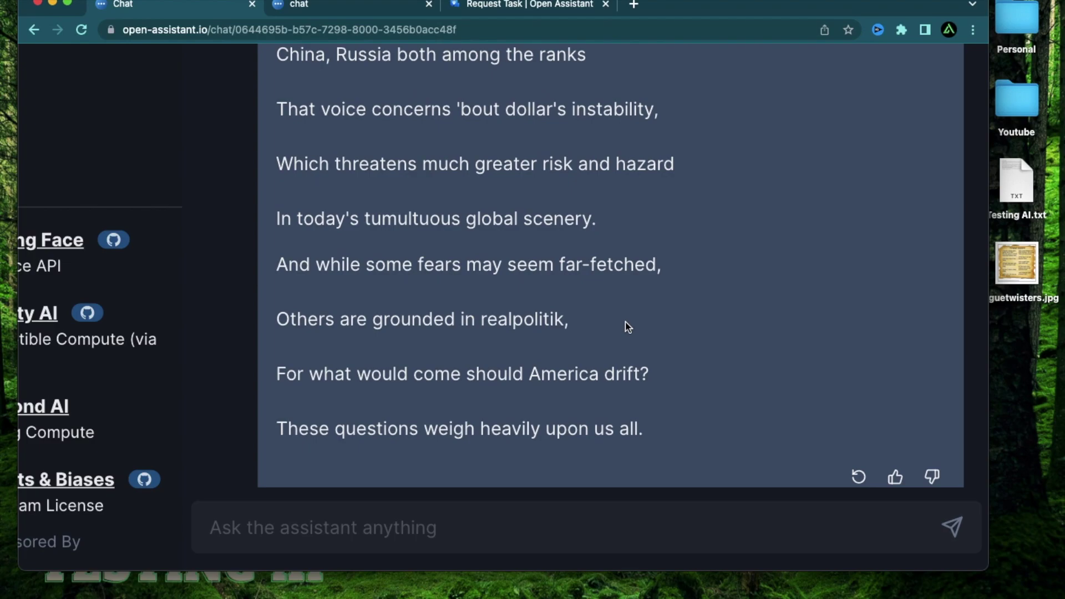
scroll(627, 327, "down", 2)
scroll(626, 322, "down", 1)
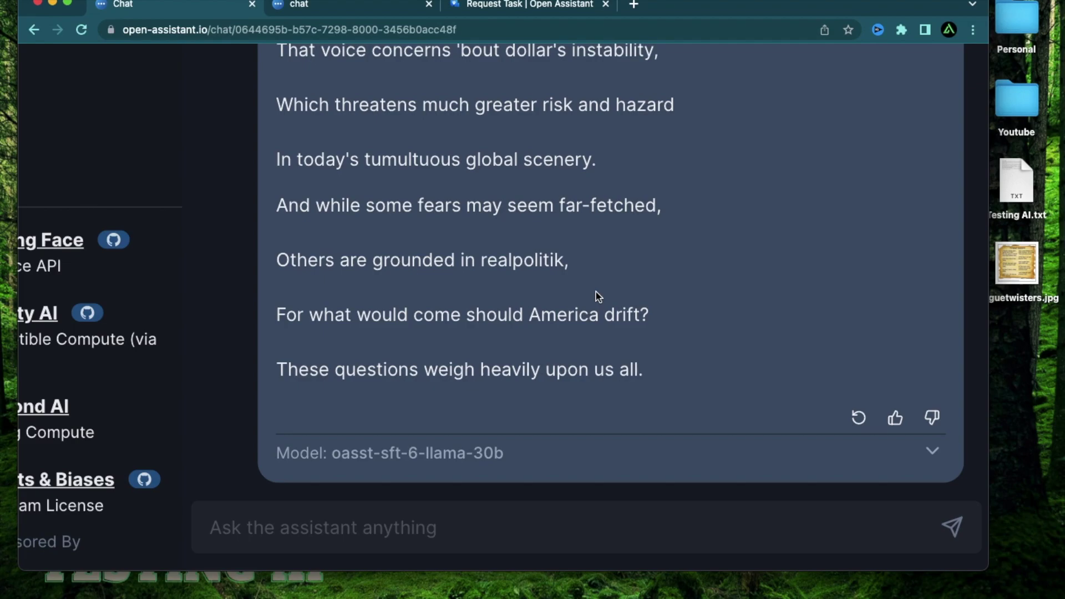
Give the sonnet reply a thumbs-up and the Chinese reply a thumbs-down
key("super+0")
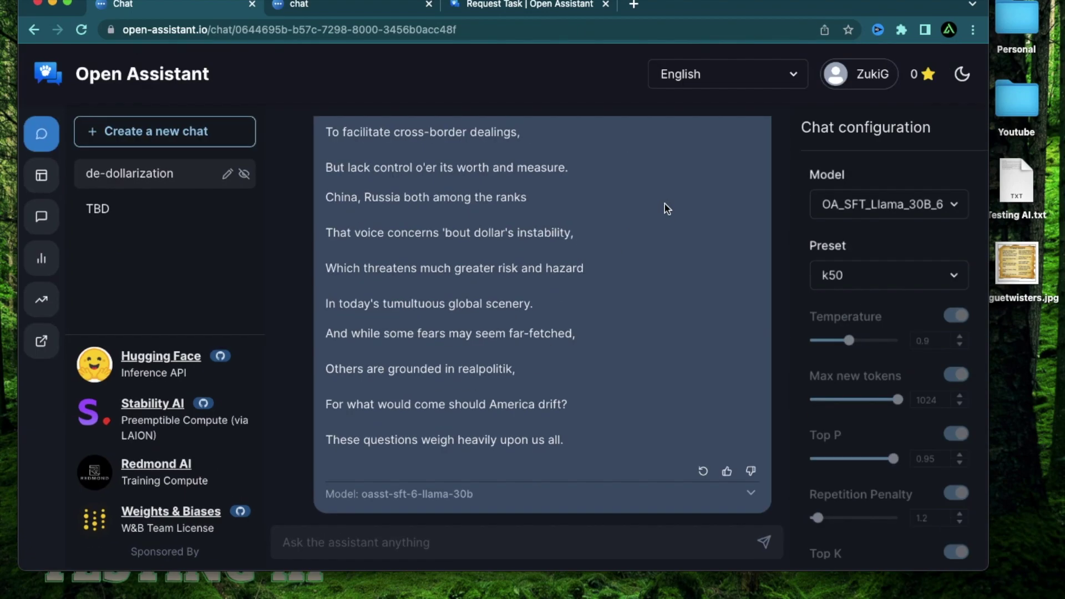
scroll(654, 209, "up", 5)
scroll(588, 280, "up", 3)
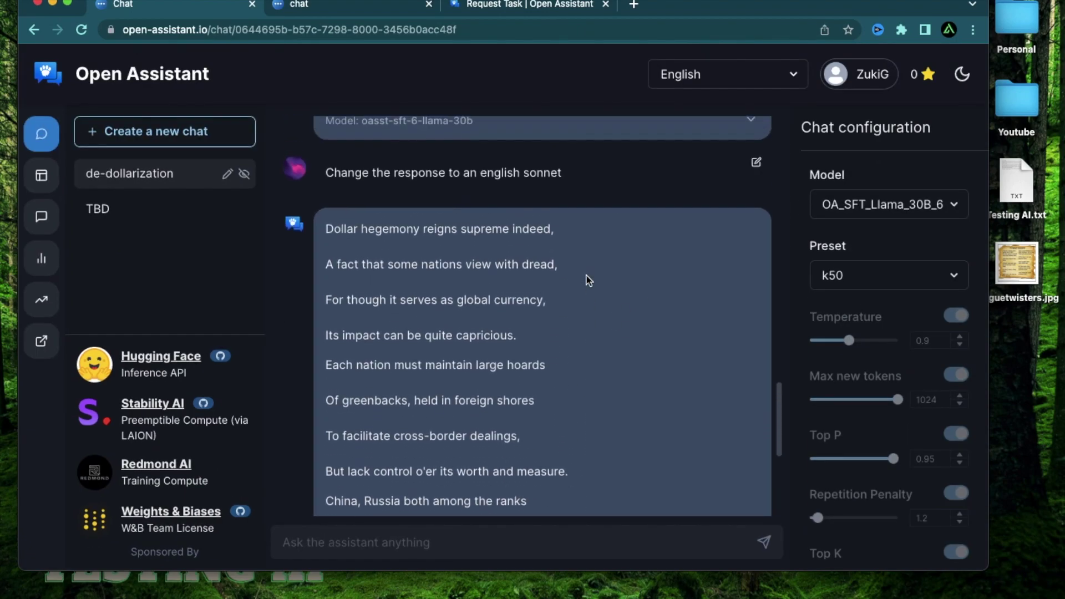
scroll(589, 280, "down", 6)
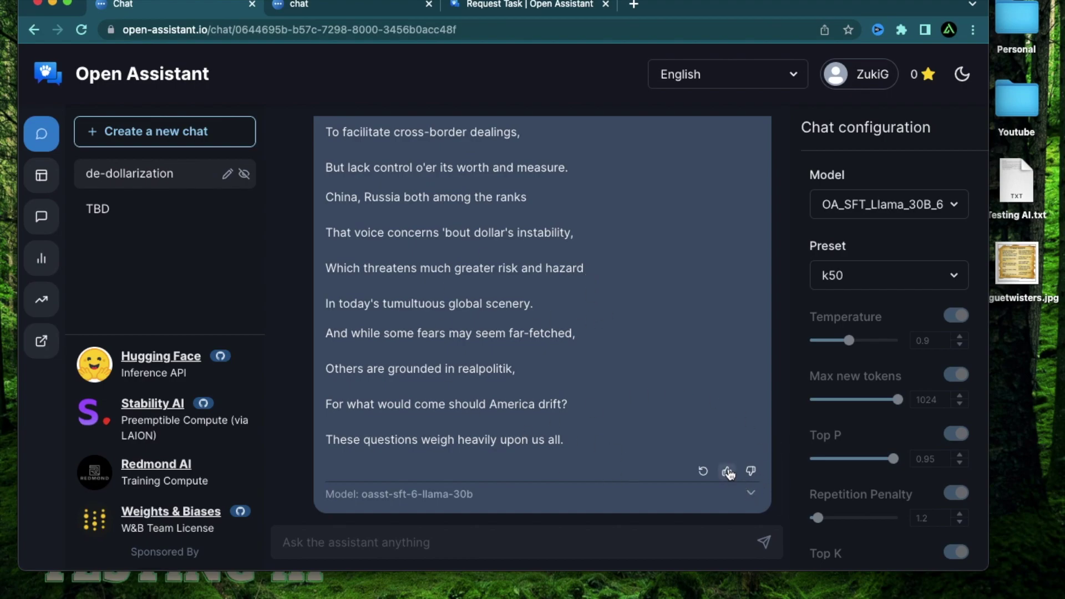
key("super+equal")
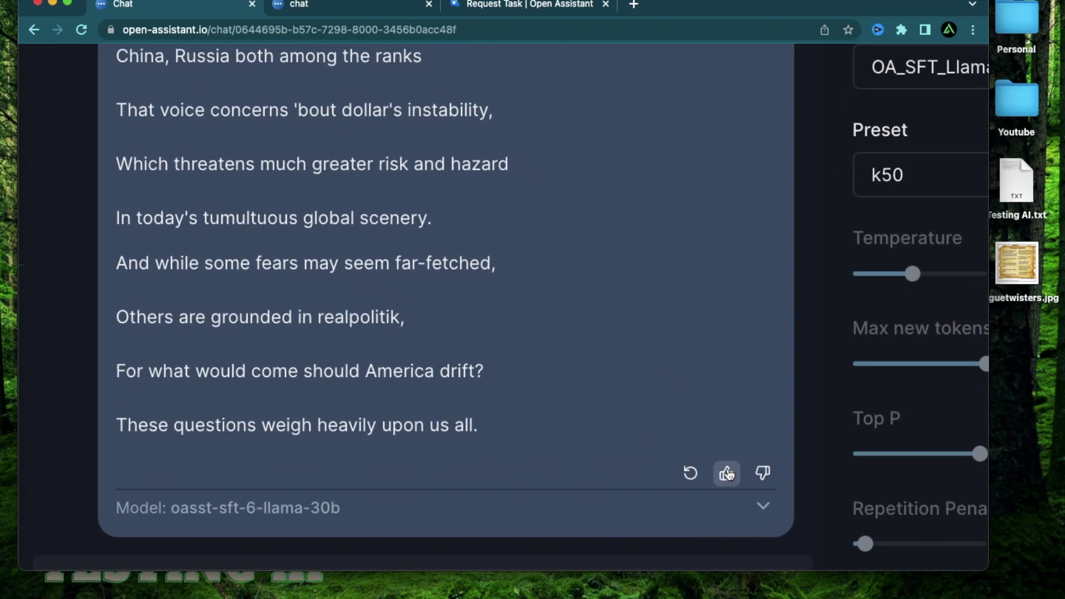
left_click(727, 472)
key("super+0")
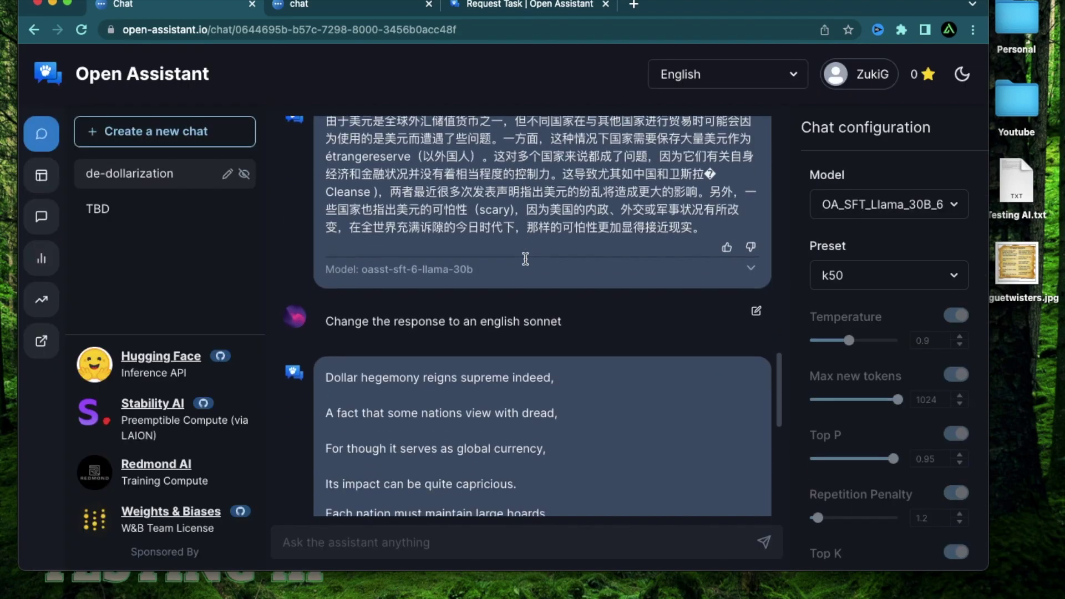
left_click(752, 248)
scroll(588, 178, "up", 1)
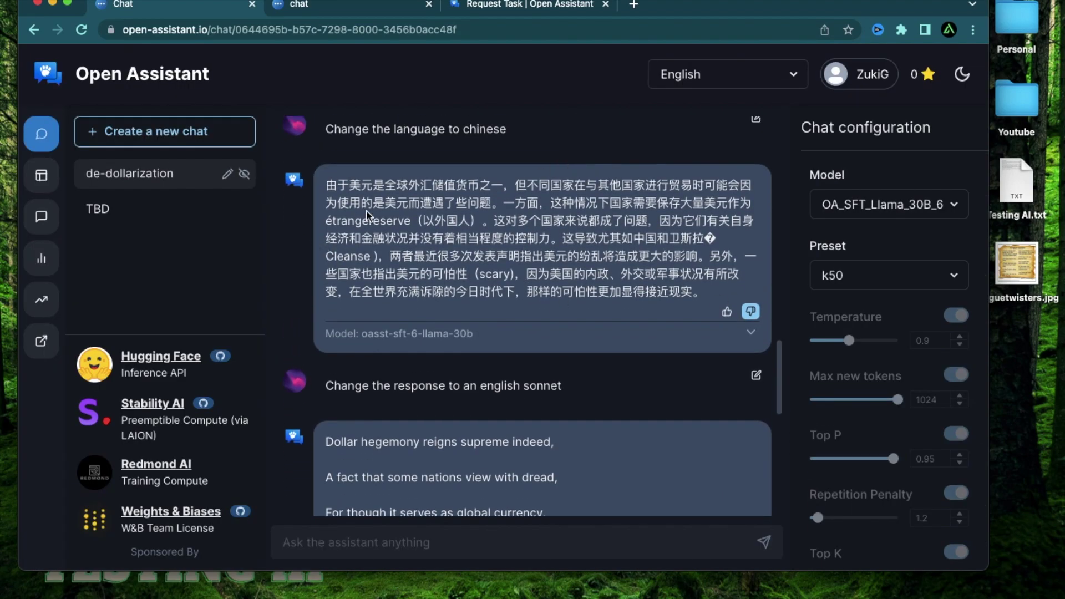
scroll(378, 222, "down", 5)
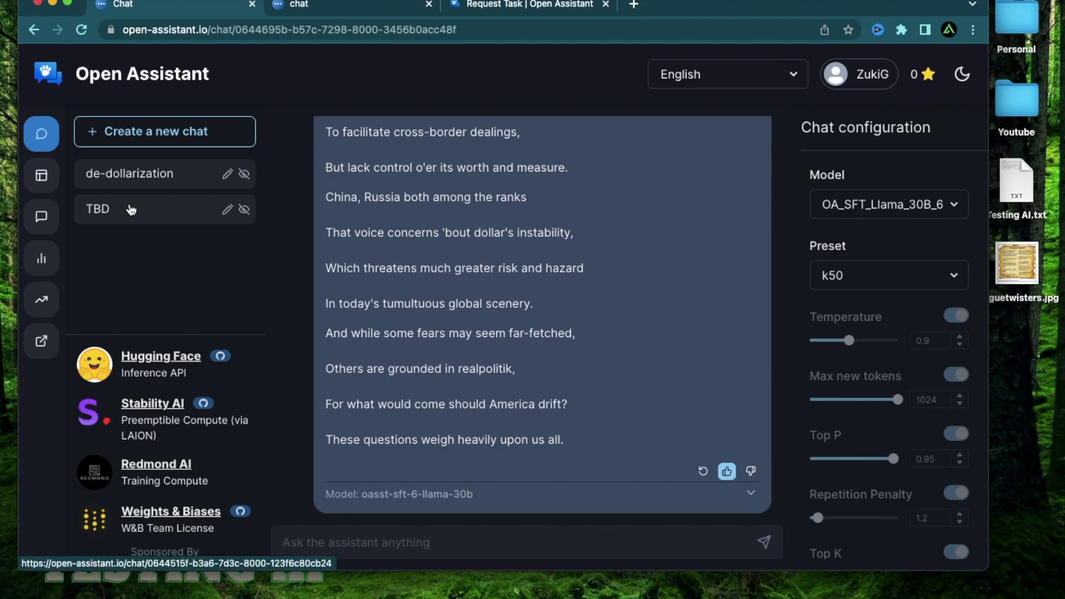
left_click(225, 216)
Rename the TBD chat to 'Python Langchain'
left_click(227, 211)
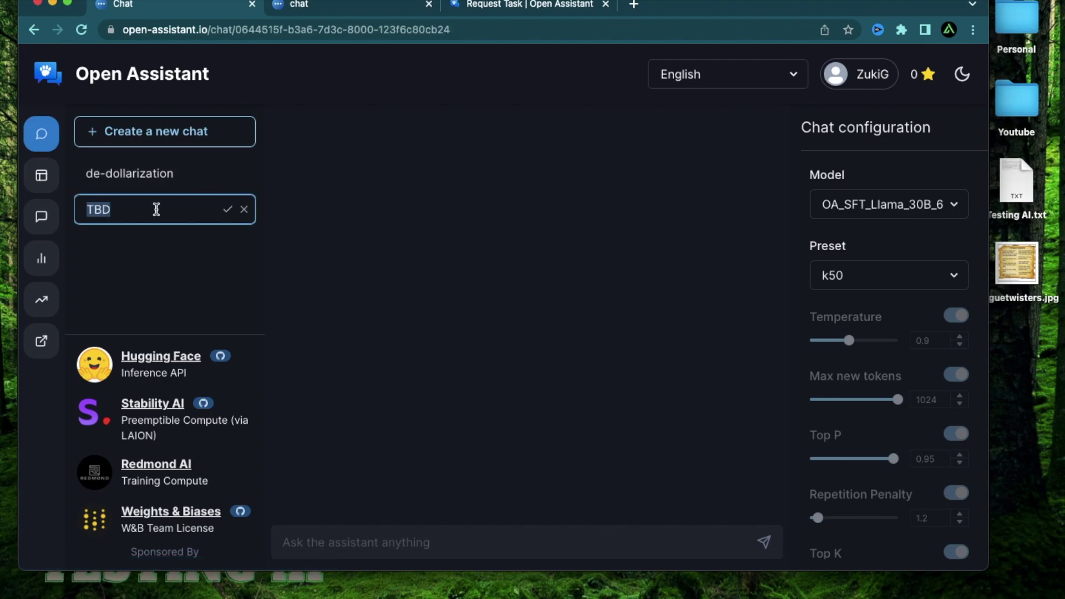
type("Python Langchain")
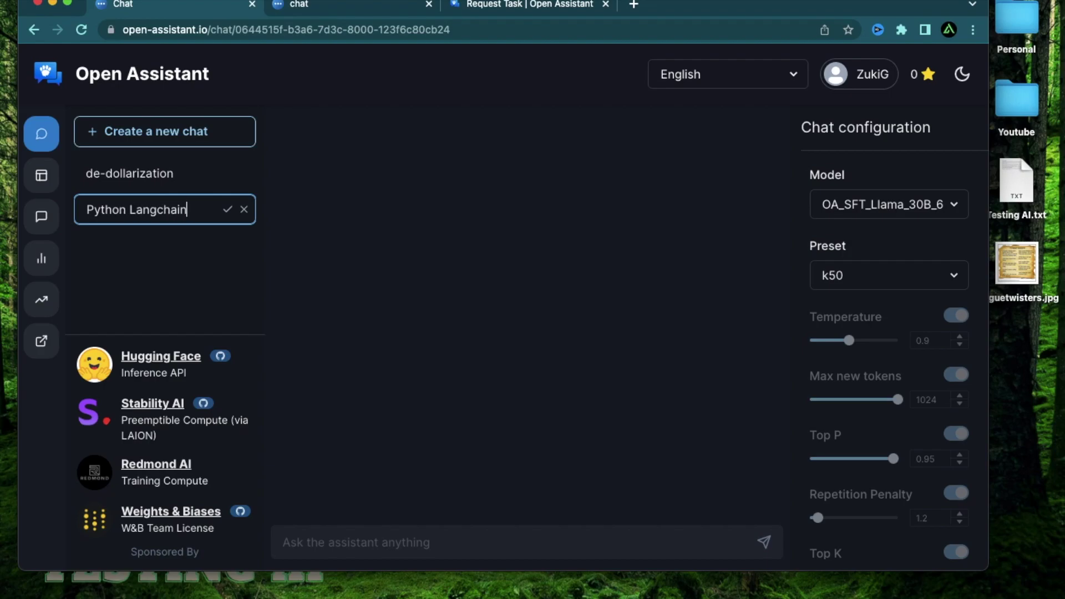
left_click(354, 542)
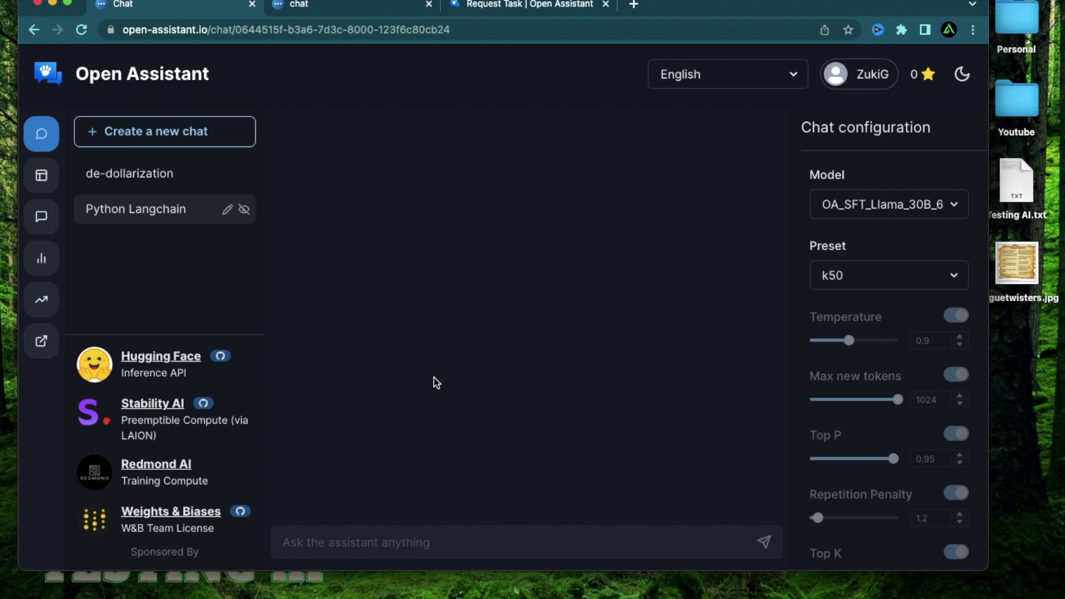
Ask 'Explain python's langchain library using some code' and review the code reply
type("Explain python's lan")
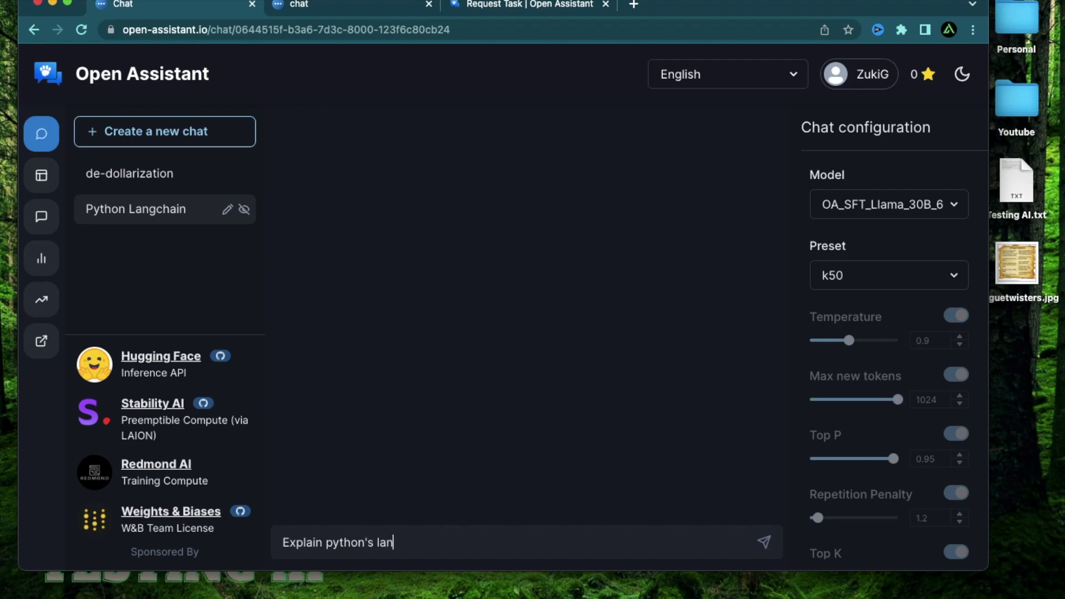
type("gchain library using ")
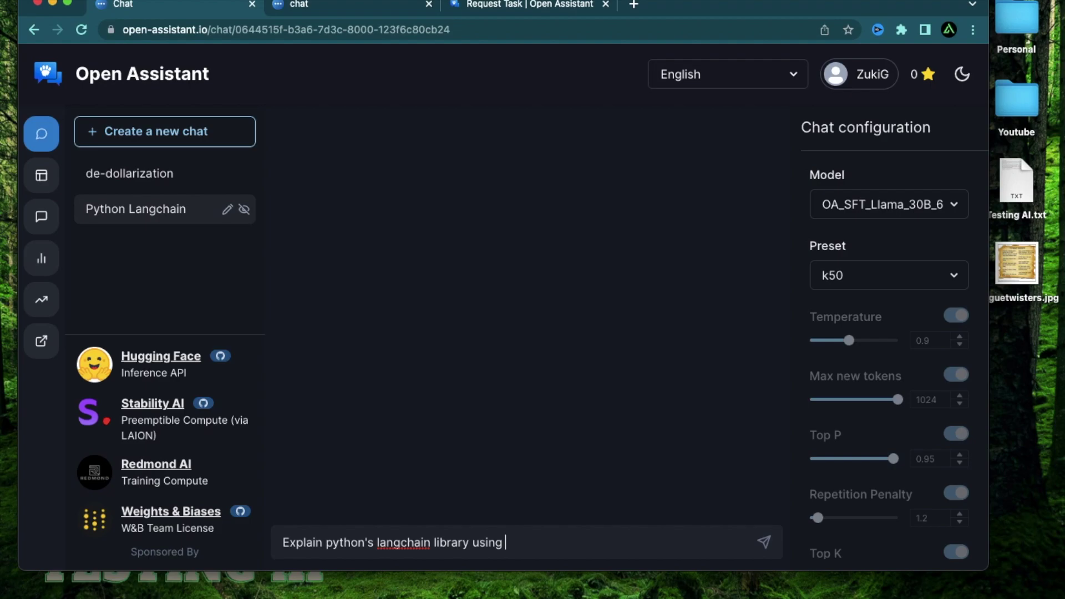
type("some")
type("code")
key("Return")
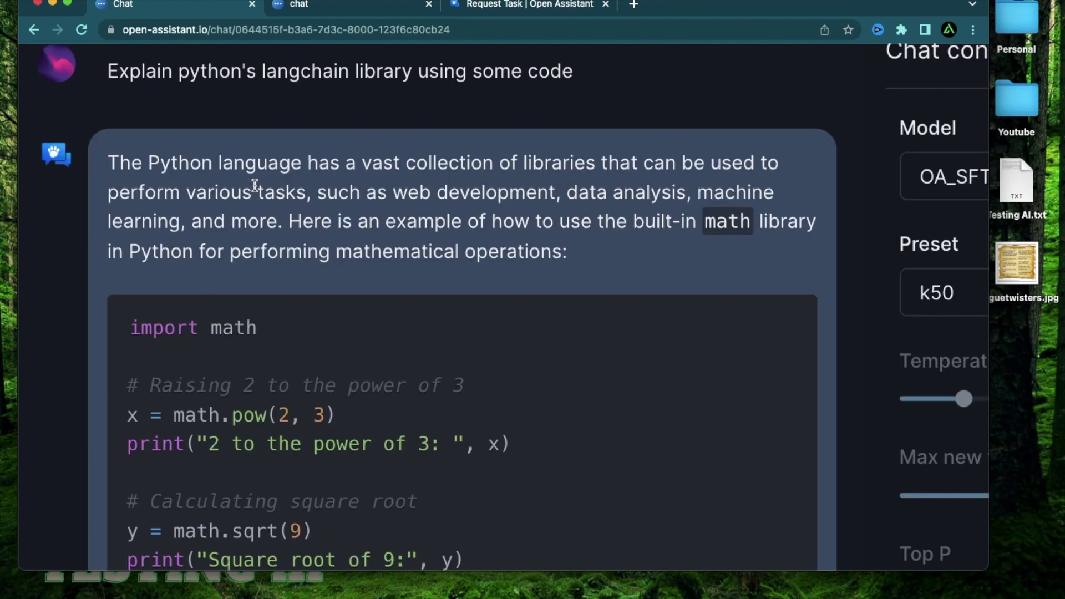
scroll(438, 209, "down", 1)
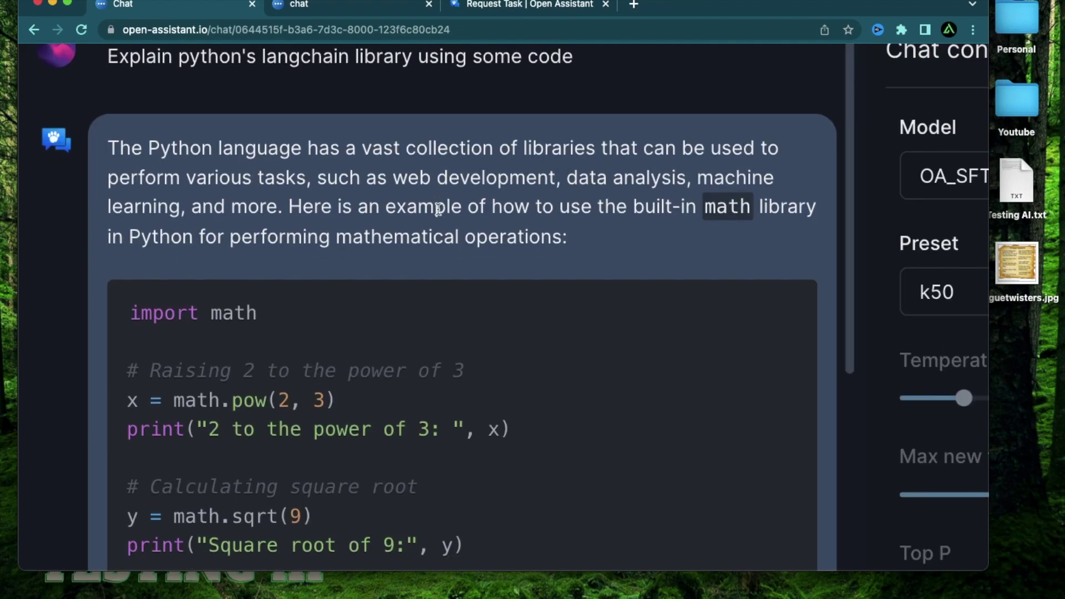
scroll(285, 177, "down", 5)
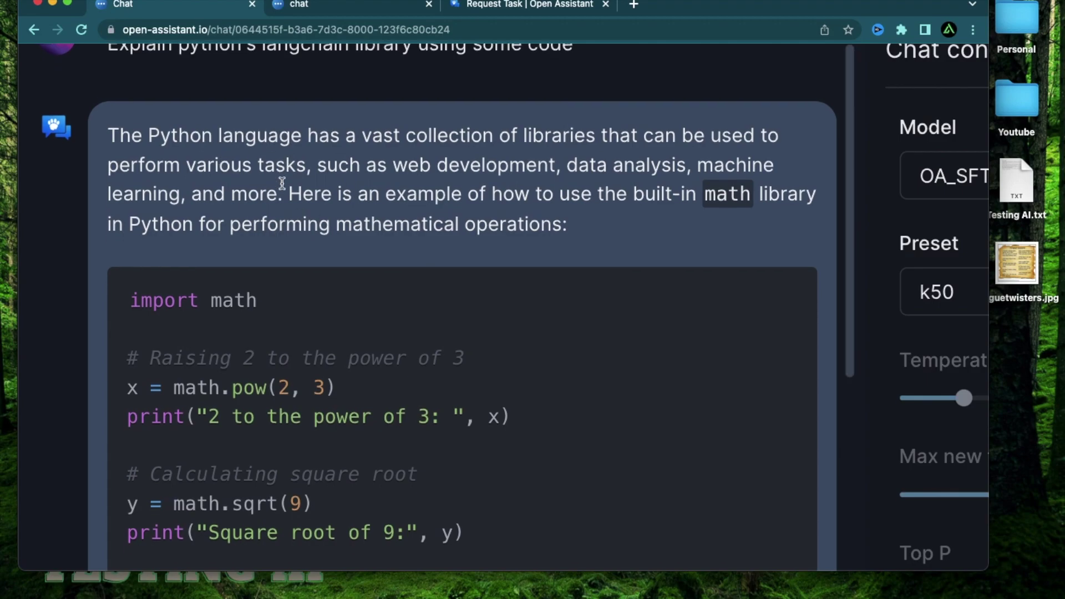
scroll(285, 188, "up", 3)
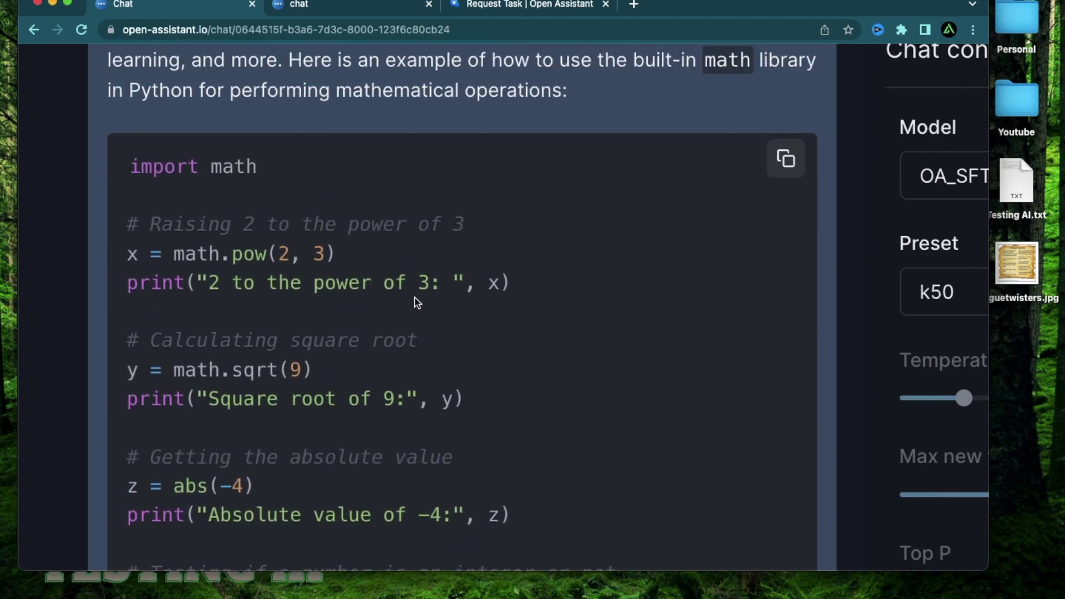
scroll(417, 302, "down", 5)
scroll(416, 297, "down", 5, "ctrl")
scroll(508, 207, "up", 1)
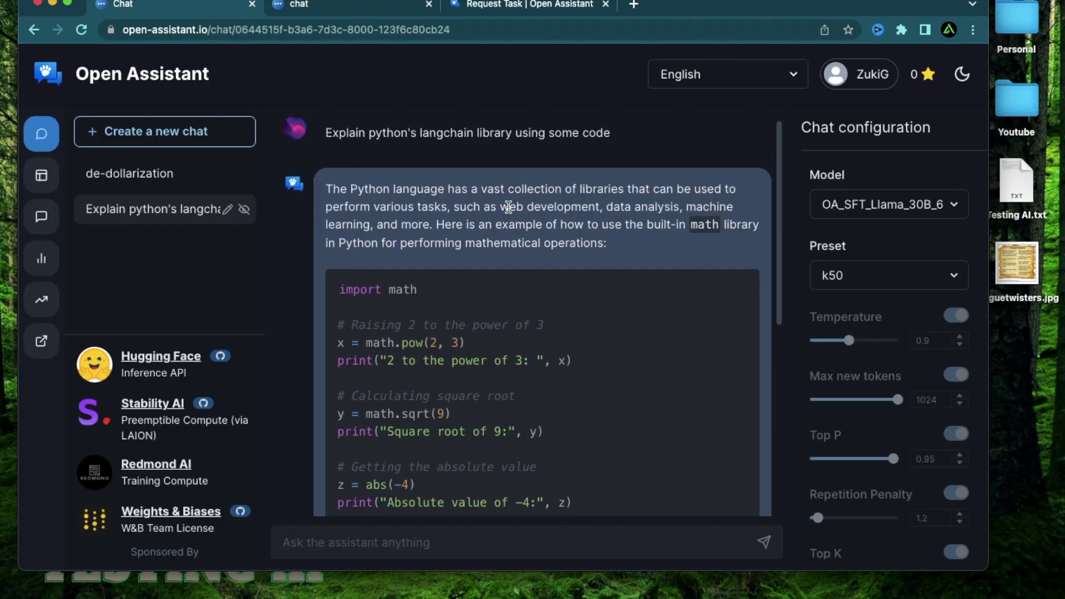
scroll(474, 205, "up", 1)
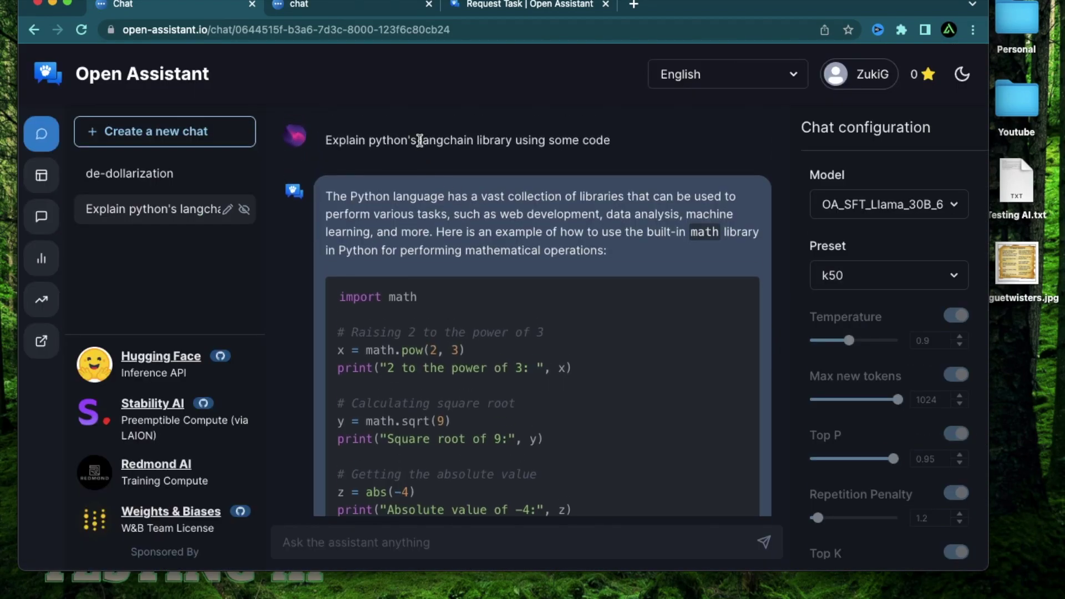
left_click_drag(420, 141, 473, 143)
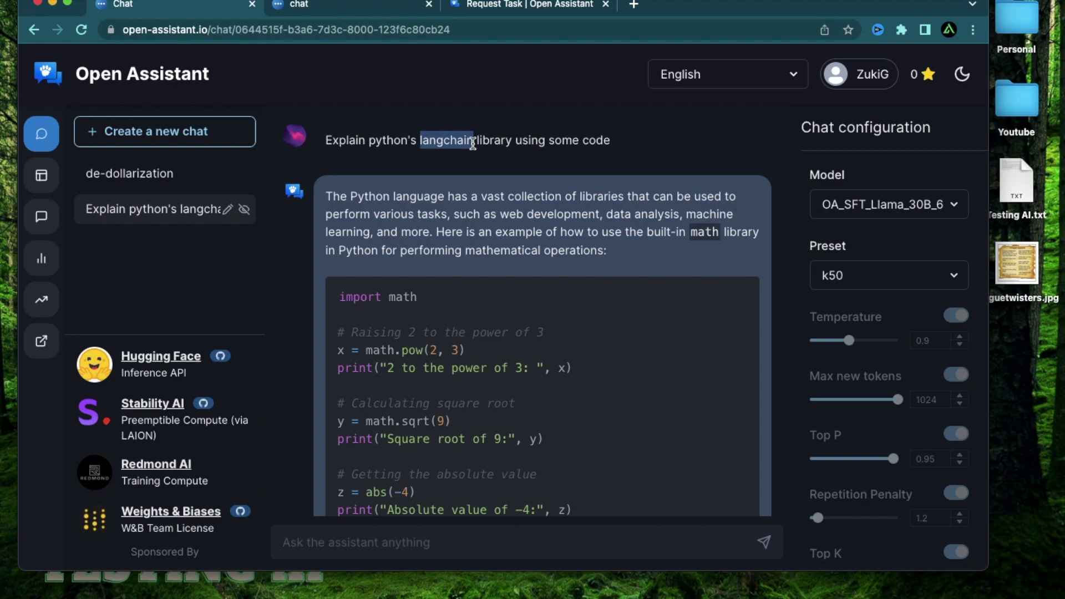
Check the LangChain description on the docs tab, then read the end of the chat's code answer
key("ctrl+Tab")
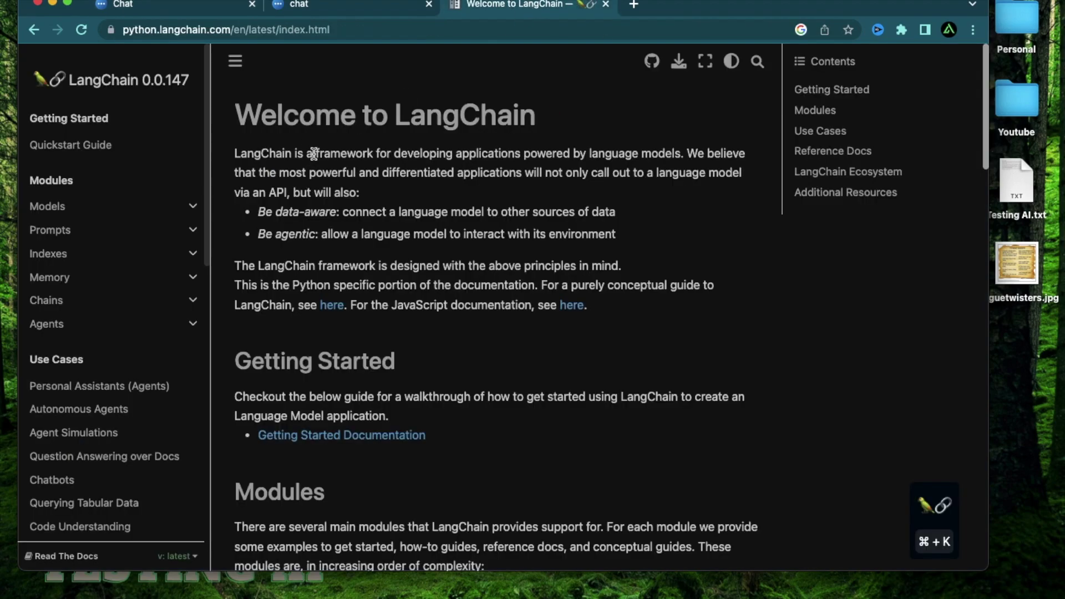
left_click_drag(314, 154, 681, 160)
key("ctrl+Tab")
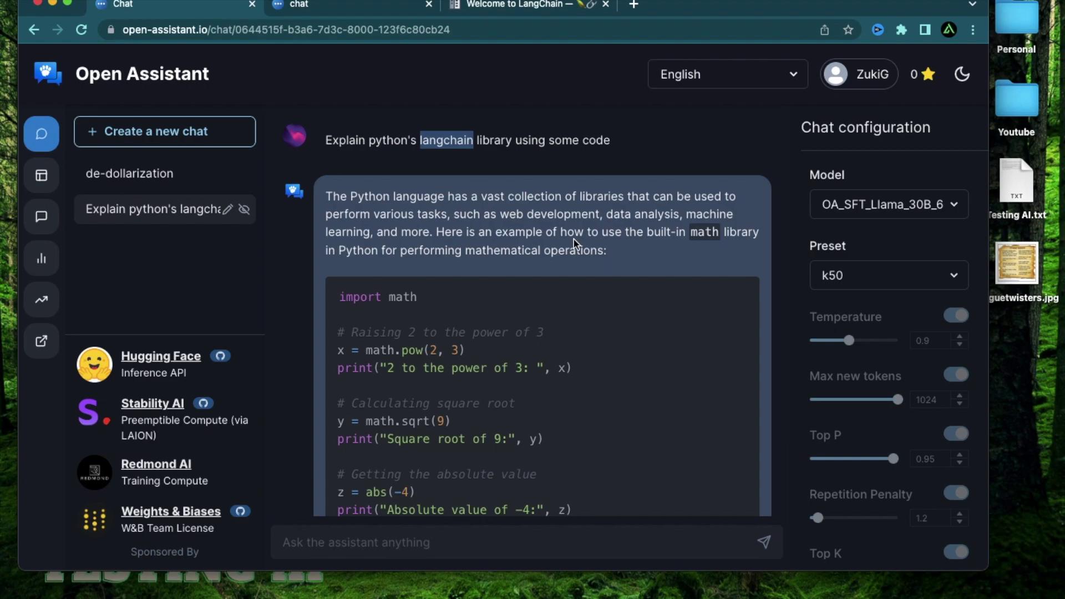
scroll(495, 282, "down", 5)
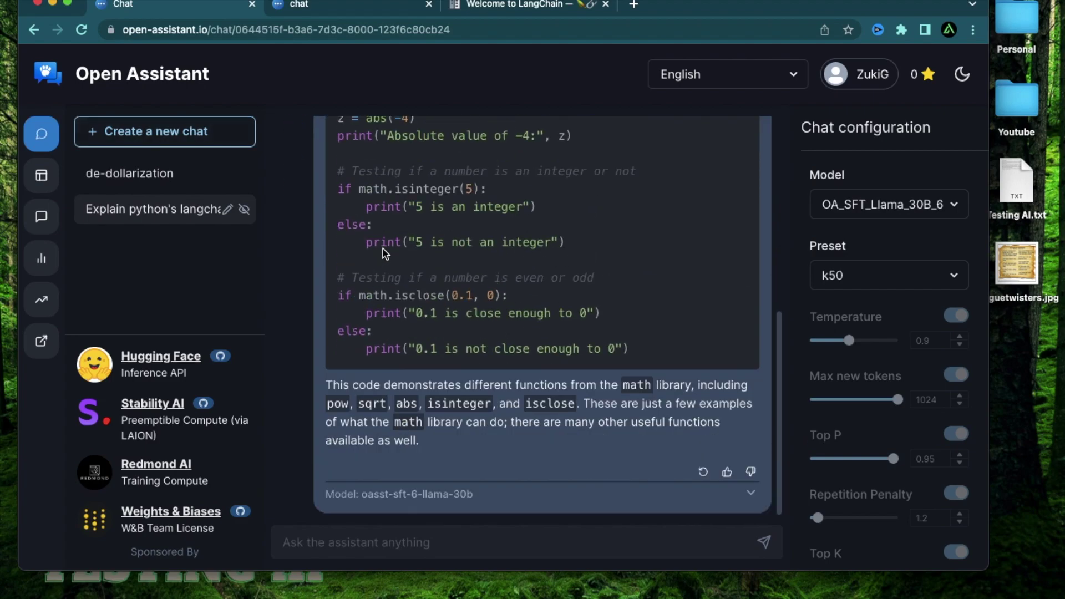
In a new chat, ask 'Give me the basics of Javascript as a cheatsheet' and read the answer
left_click(193, 133)
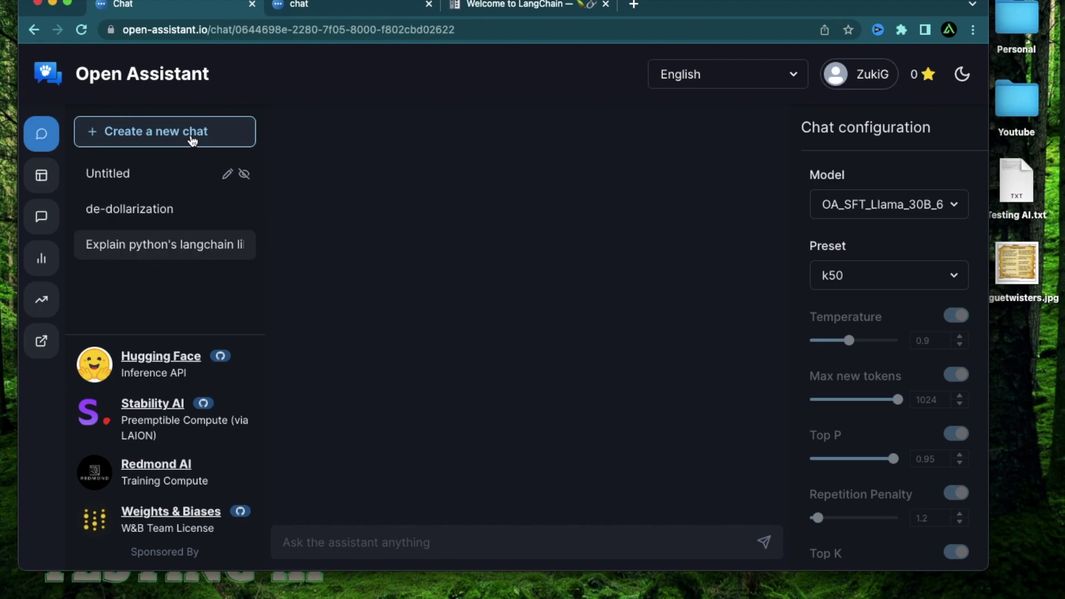
type("Give me")
type(" the")
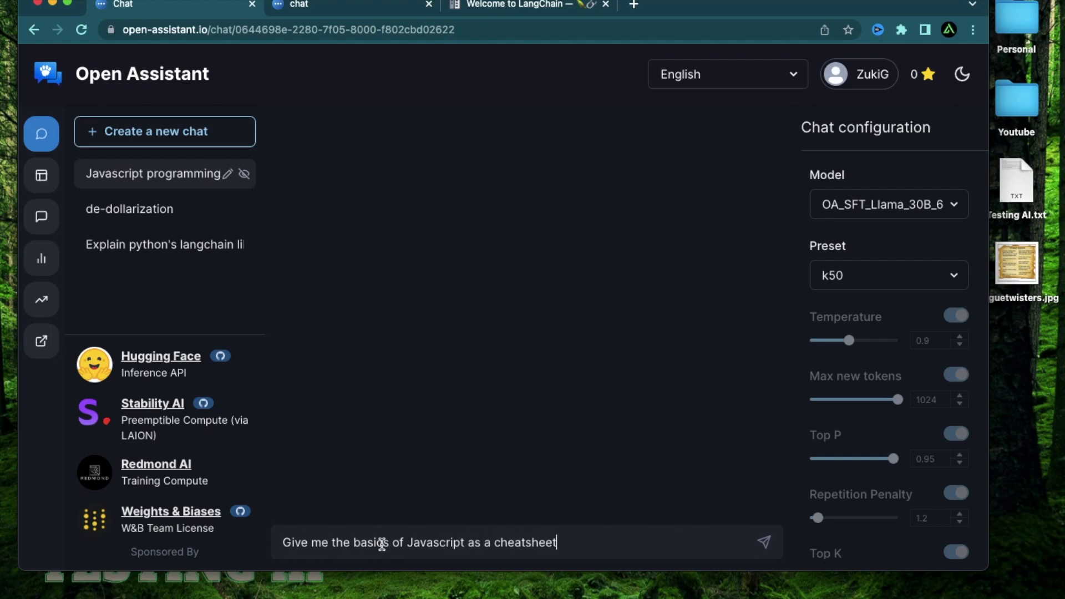
key("Return")
scroll(640, 309, "up", 3)
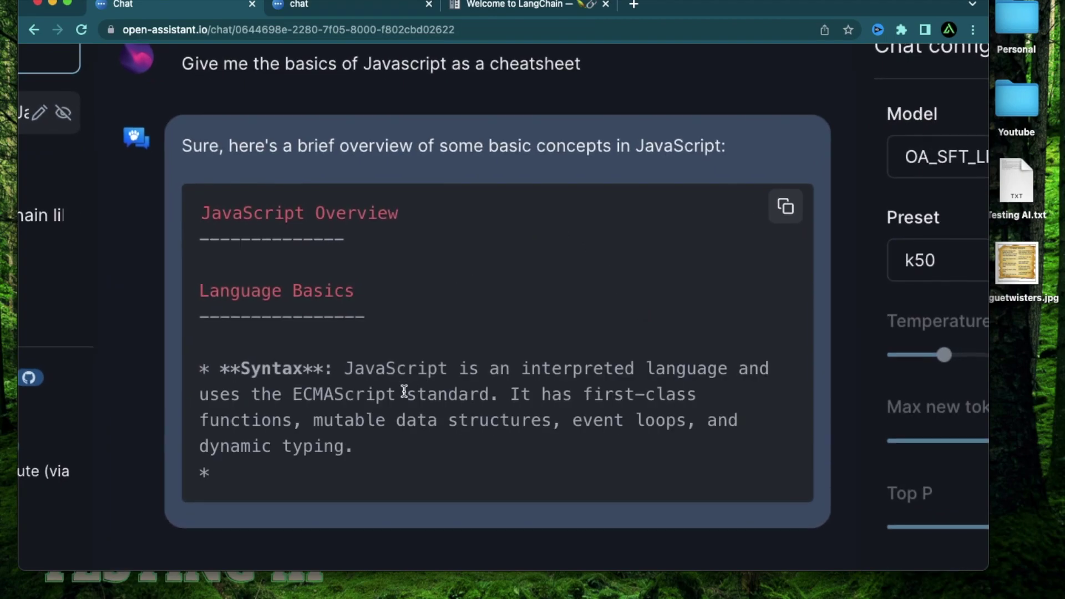
scroll(456, 463, "down", 3)
scroll(456, 463, "up", 3)
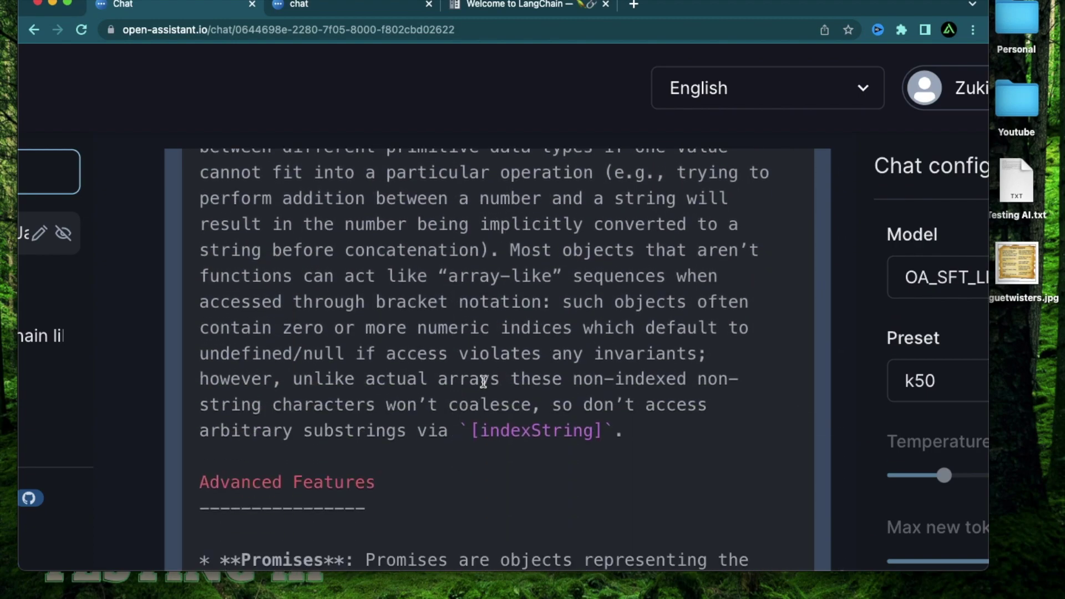
scroll(486, 383, "up", 15)
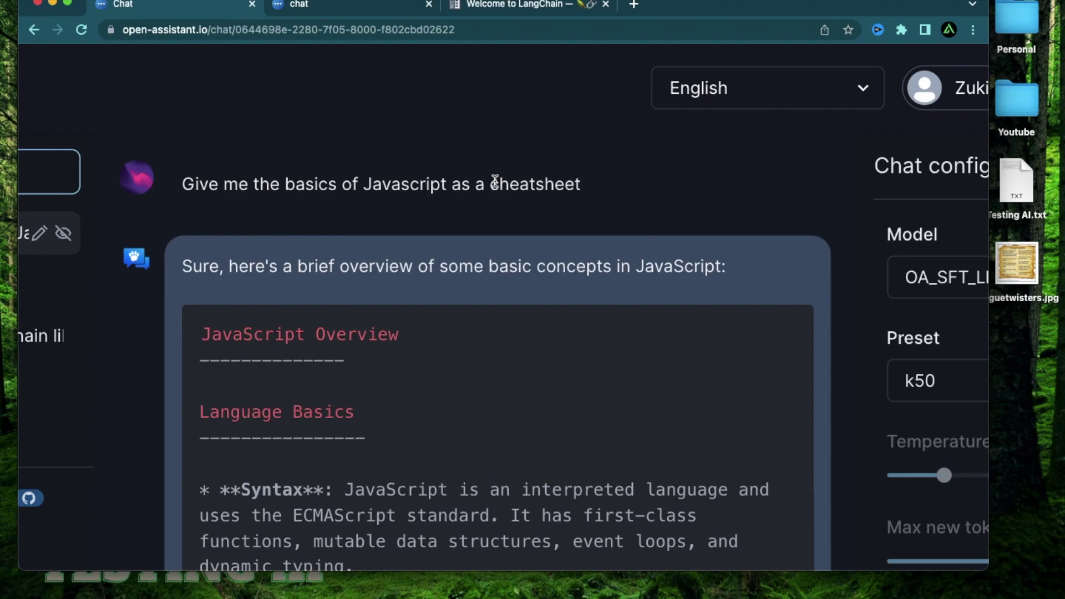
left_click_drag(492, 183, 590, 183)
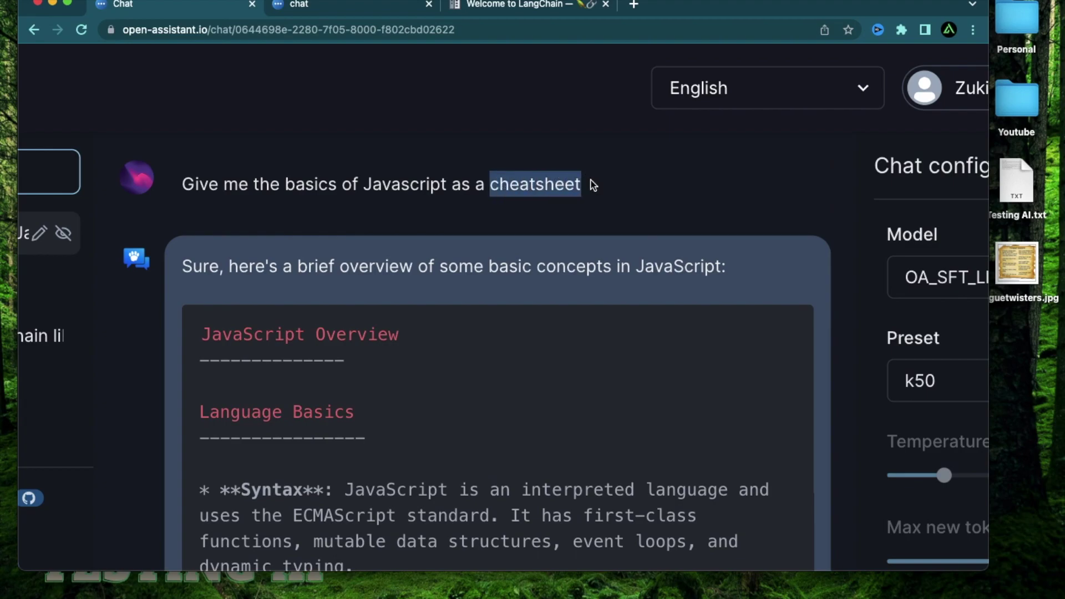
scroll(448, 424, "down", 10)
scroll(447, 423, "down", 15)
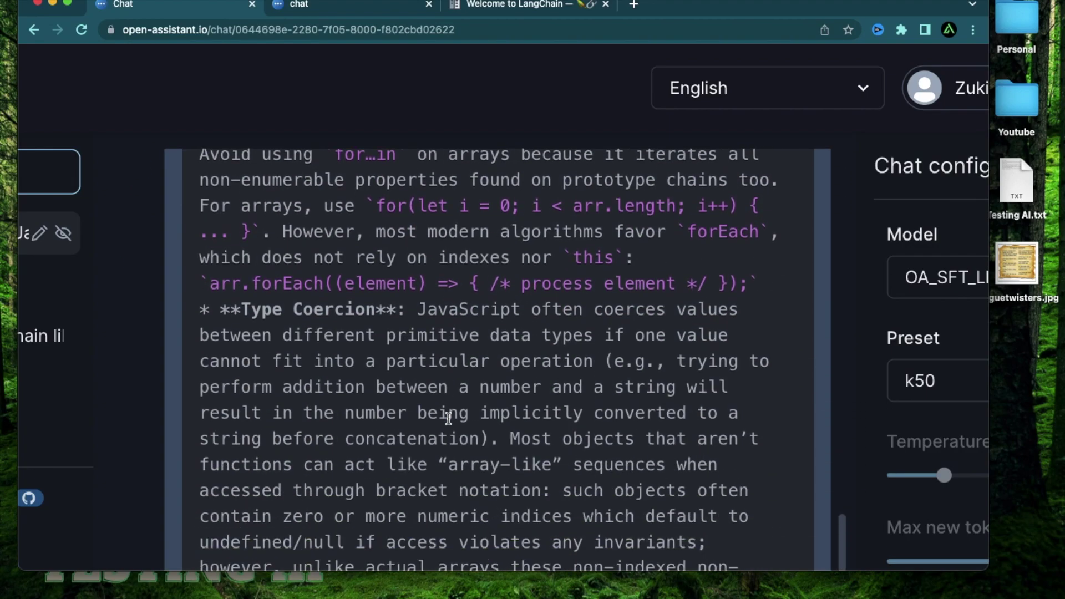
scroll(535, 333, "down", 5)
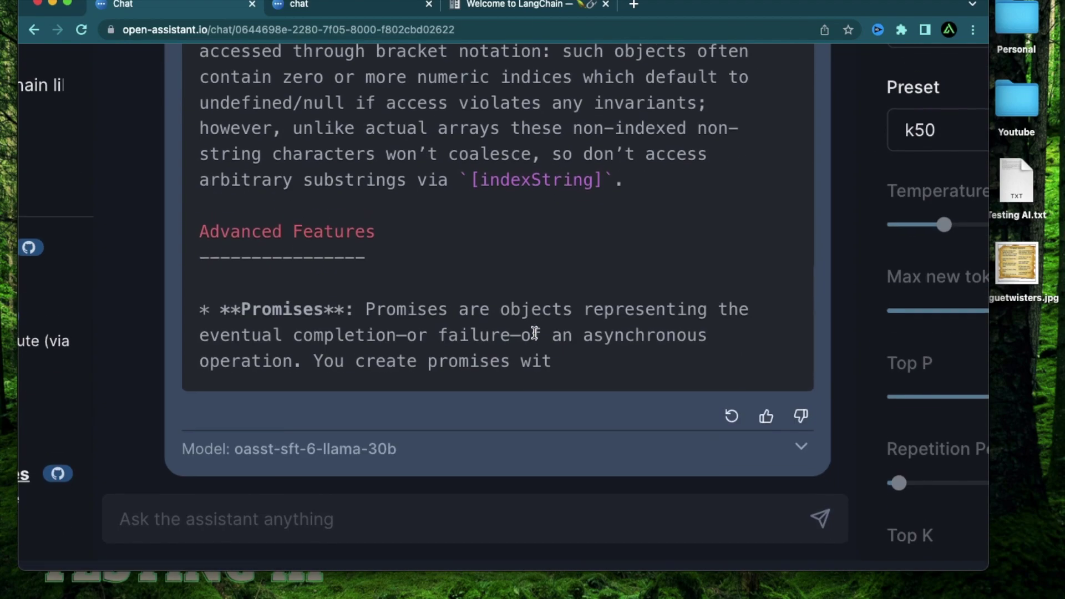
Ask the assistant to 'Please continue' the cut-off JavaScript cheatsheet
left_click(289, 528)
type("Please continue")
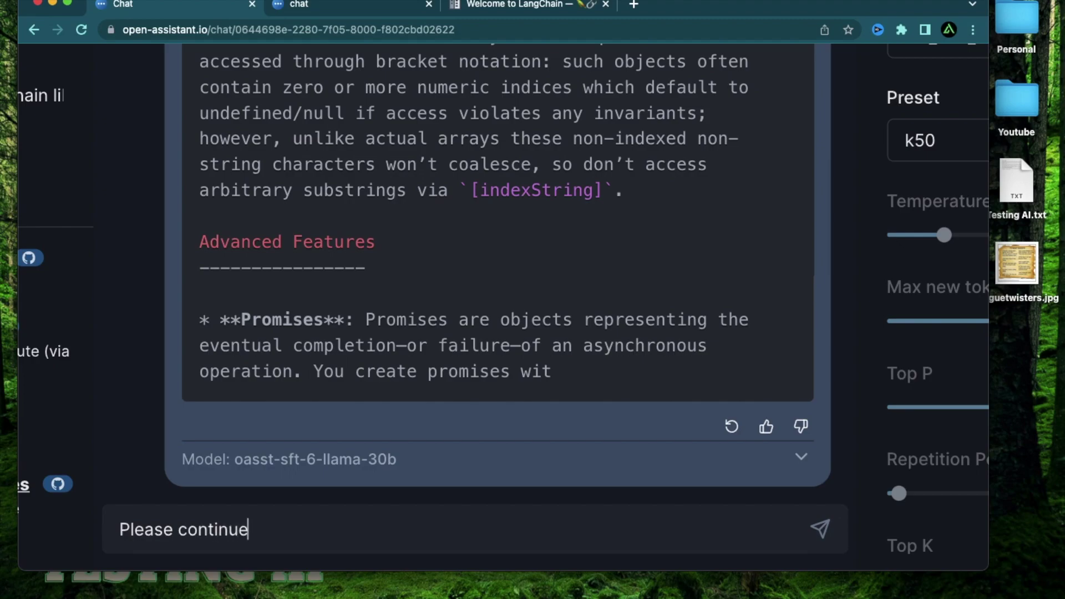
key("Return")
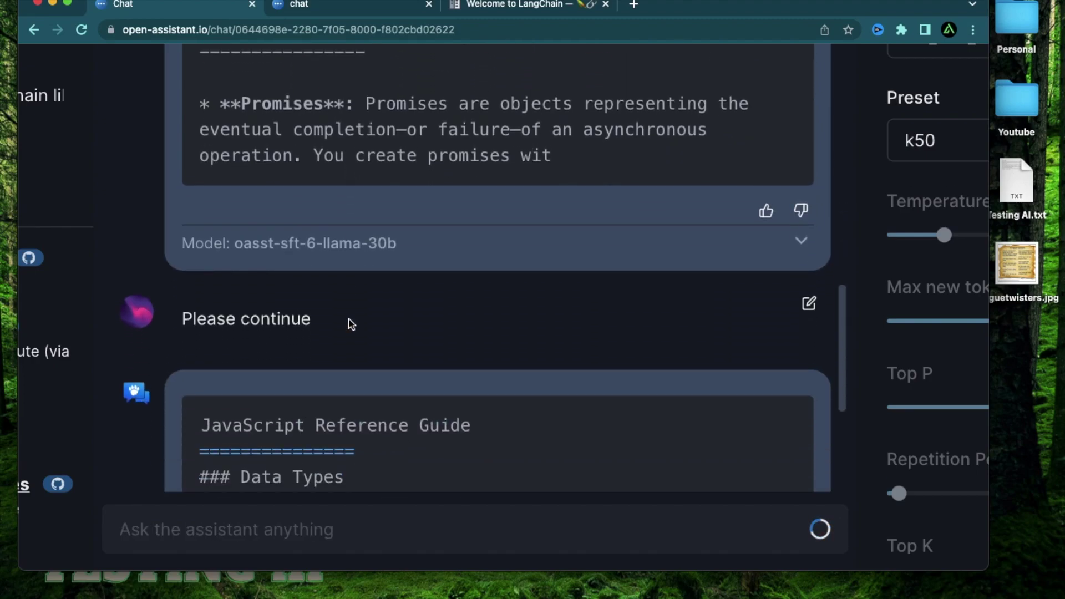
scroll(352, 325, "up", 4)
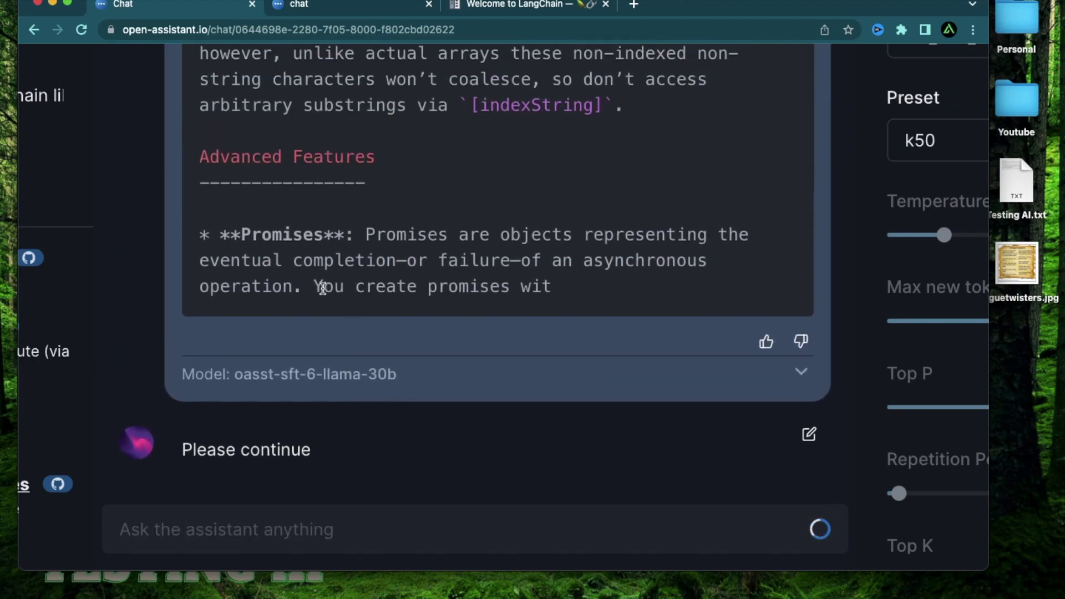
left_click_drag(319, 288, 555, 285)
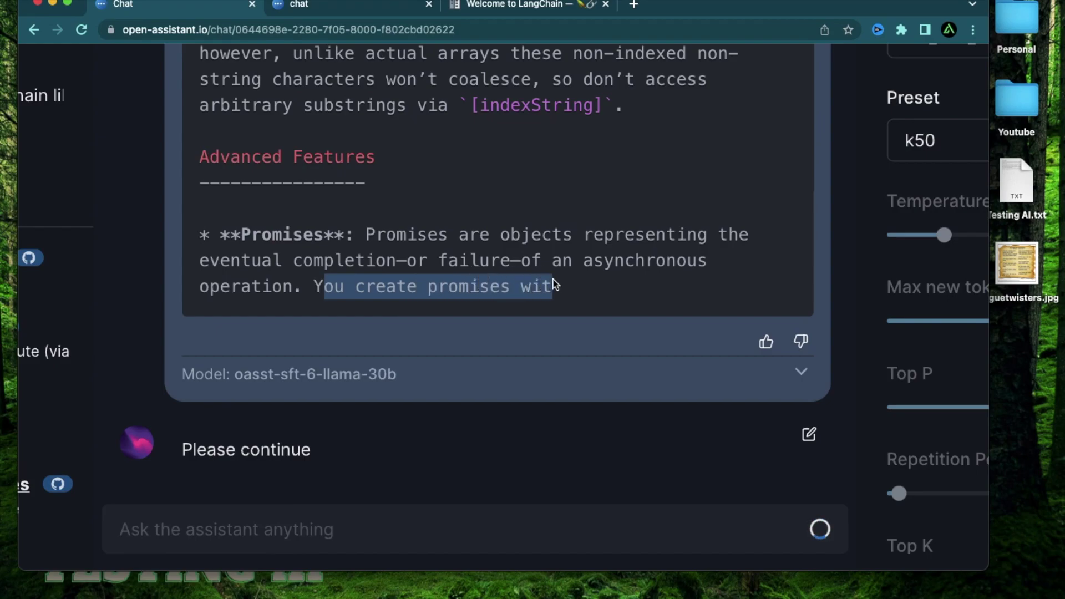
scroll(555, 284, "down", 5)
scroll(555, 284, "down", 5)
scroll(555, 284, "up", 3)
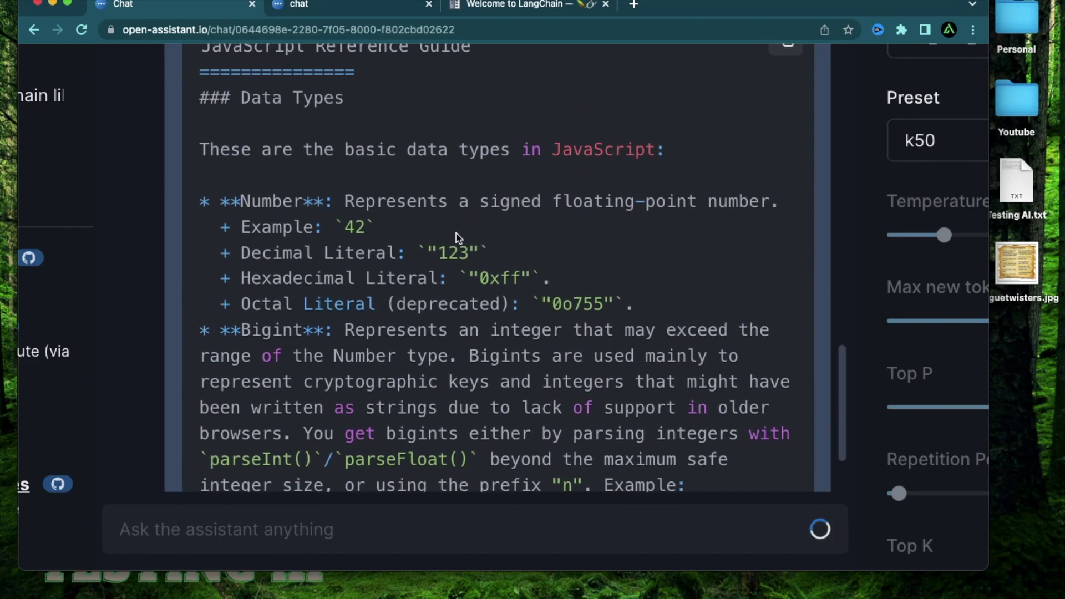
scroll(456, 233, "up", 1)
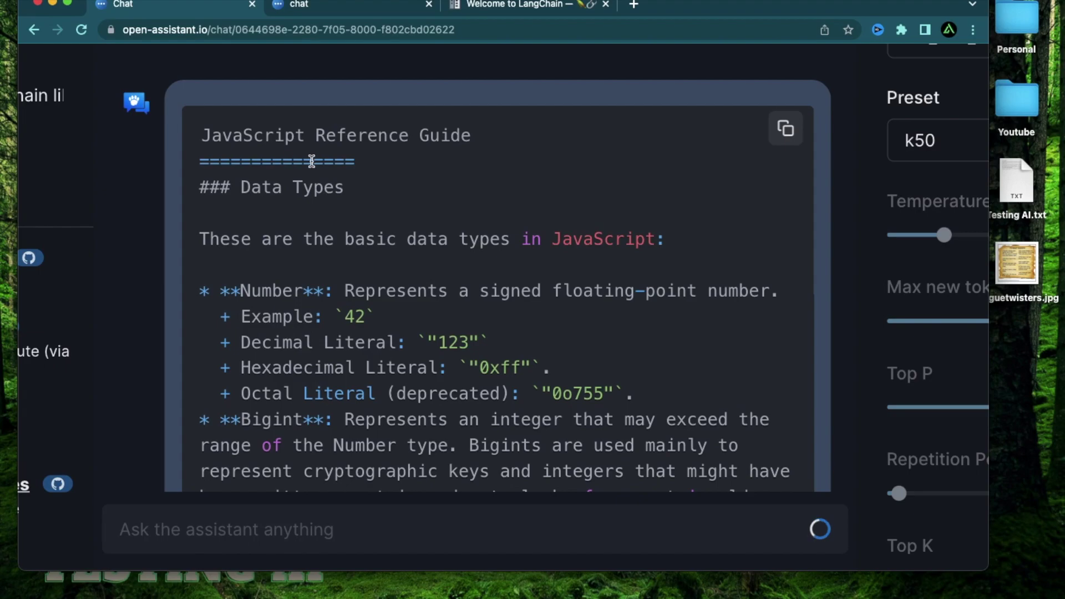
Zoom the page in and scroll back to the guide's data types section
key("super+0")
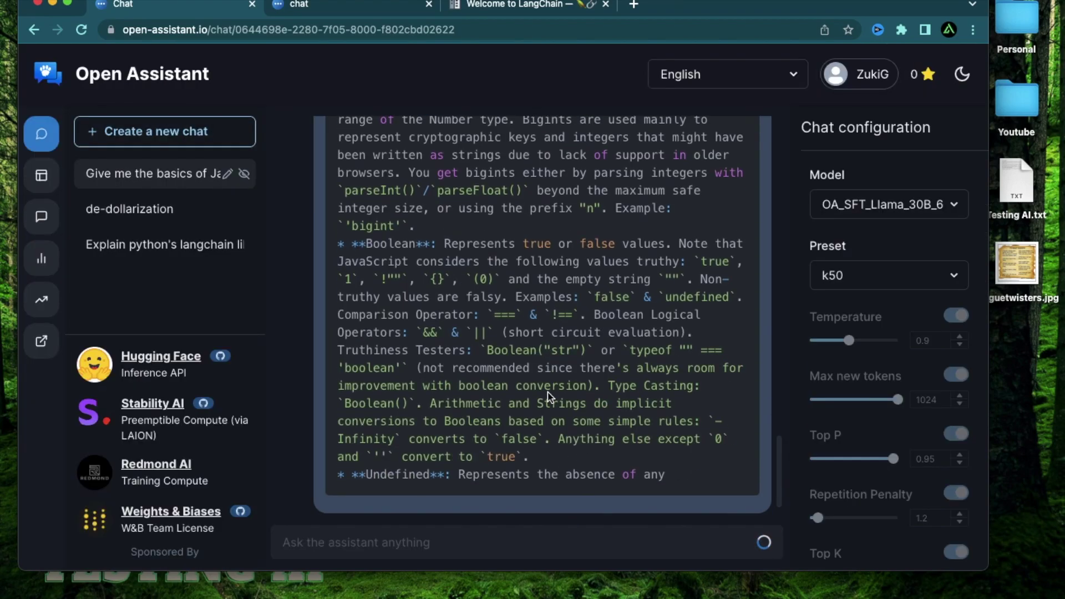
key("super+equal")
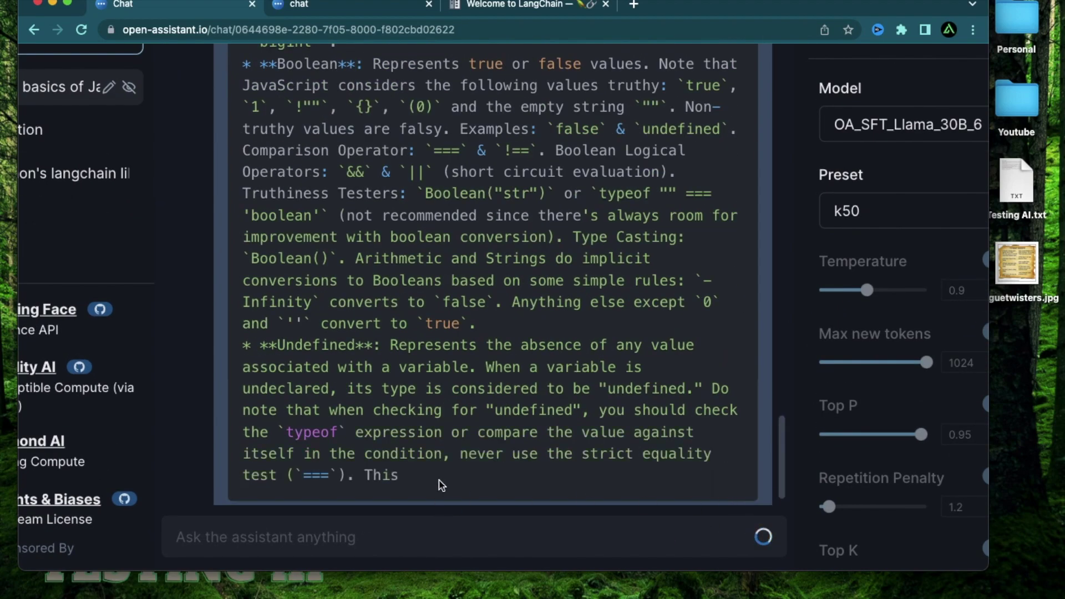
scroll(483, 316, "up", 5)
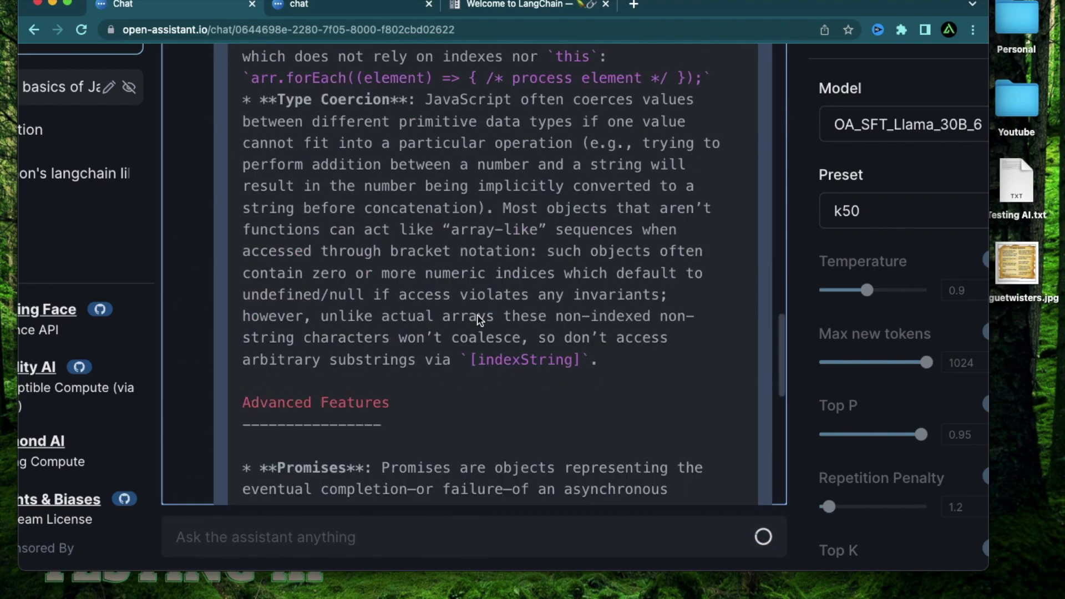
scroll(478, 316, "up", 5)
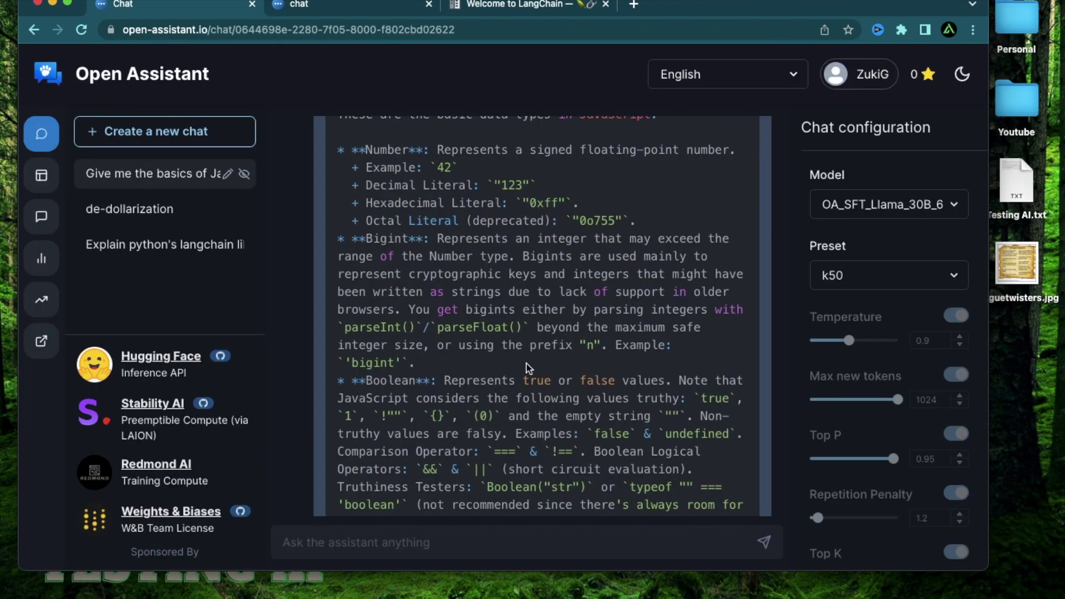
scroll(607, 269, "up", 1)
scroll(558, 279, "up", 2)
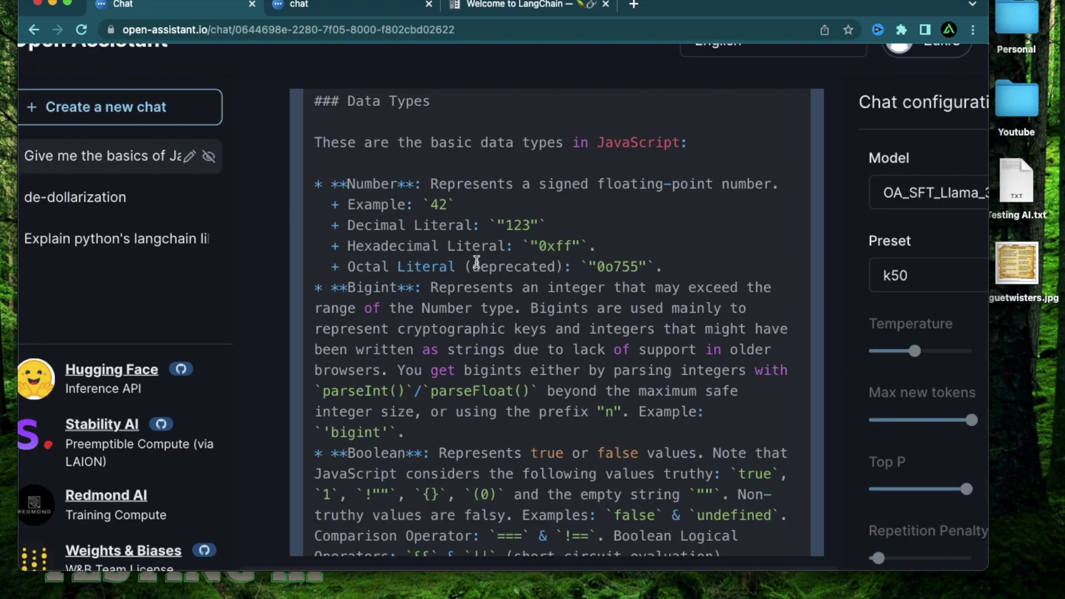
scroll(436, 273, "up", 3)
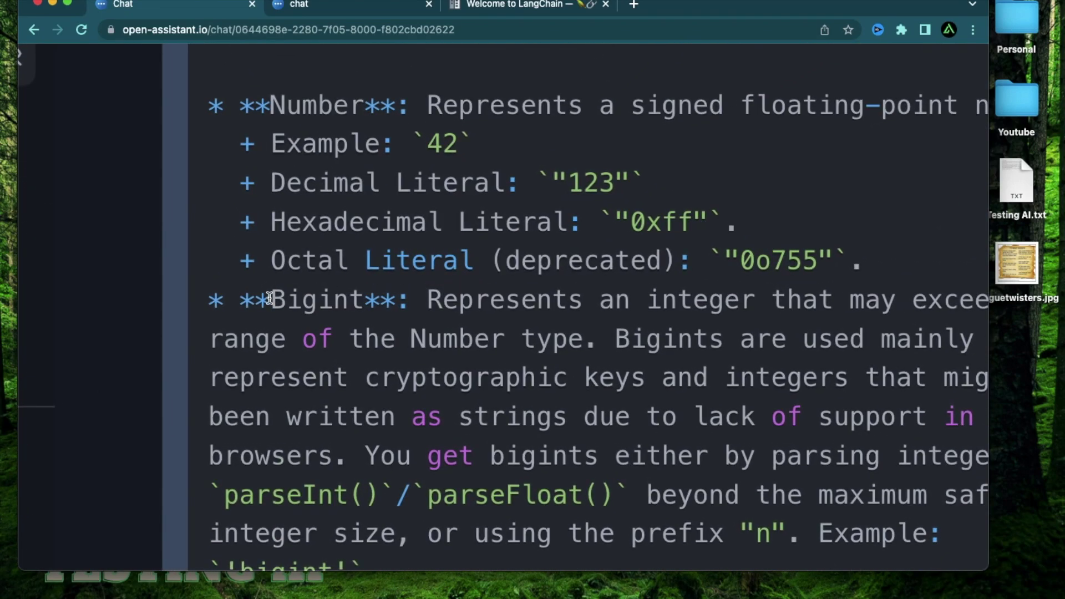
Highlight the BigInt entry and its description in the data types list
left_click_drag(266, 300, 360, 297)
left_click(445, 301)
left_click_drag(430, 301, 752, 417)
scroll(634, 332, "down", 5)
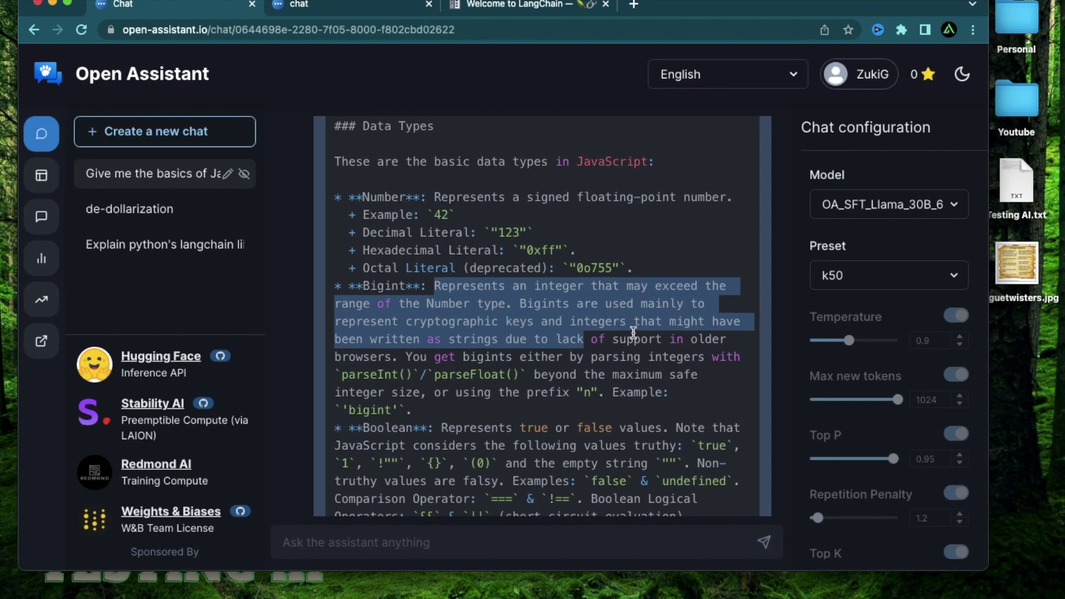
scroll(610, 263, "up", 3)
scroll(610, 263, "up", 2)
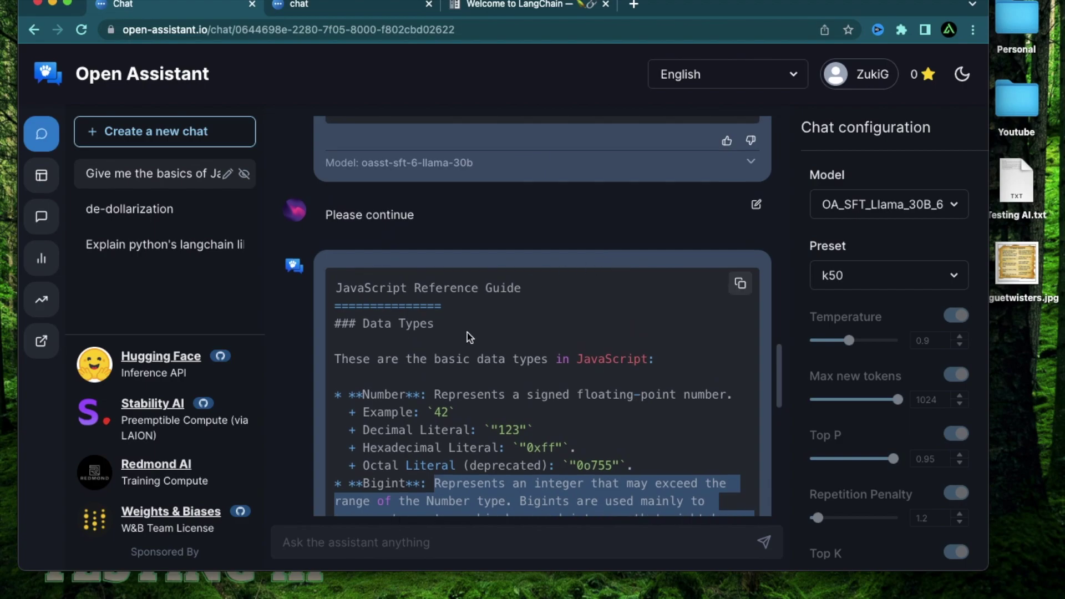
scroll(470, 337, "down", 10)
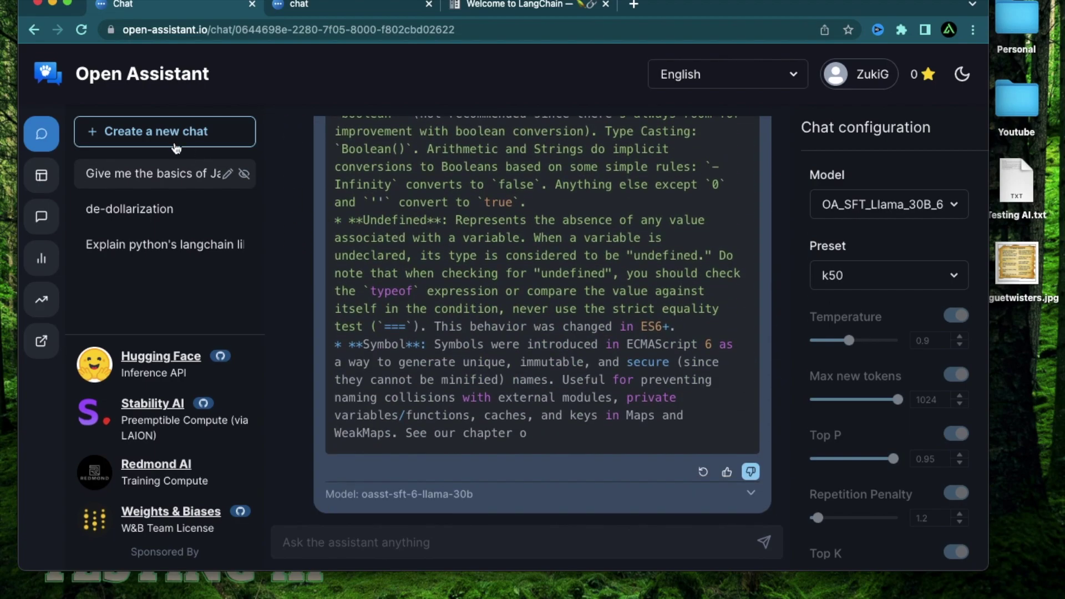
left_click(175, 143)
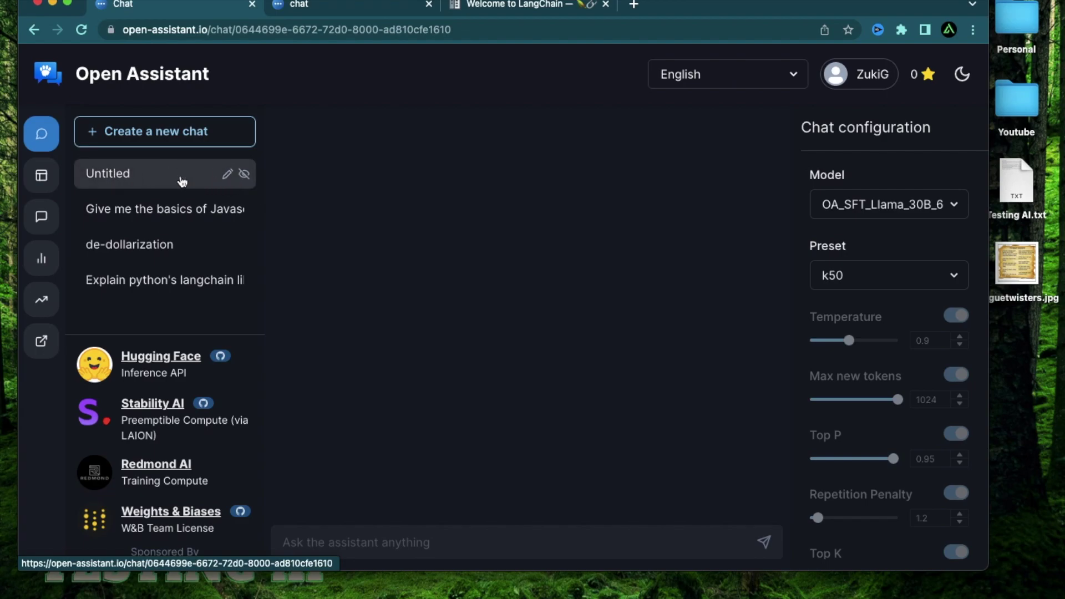
Request a cheatsheet for regular expressions in Python and zoom out to read the full reply
type("Give me a che")
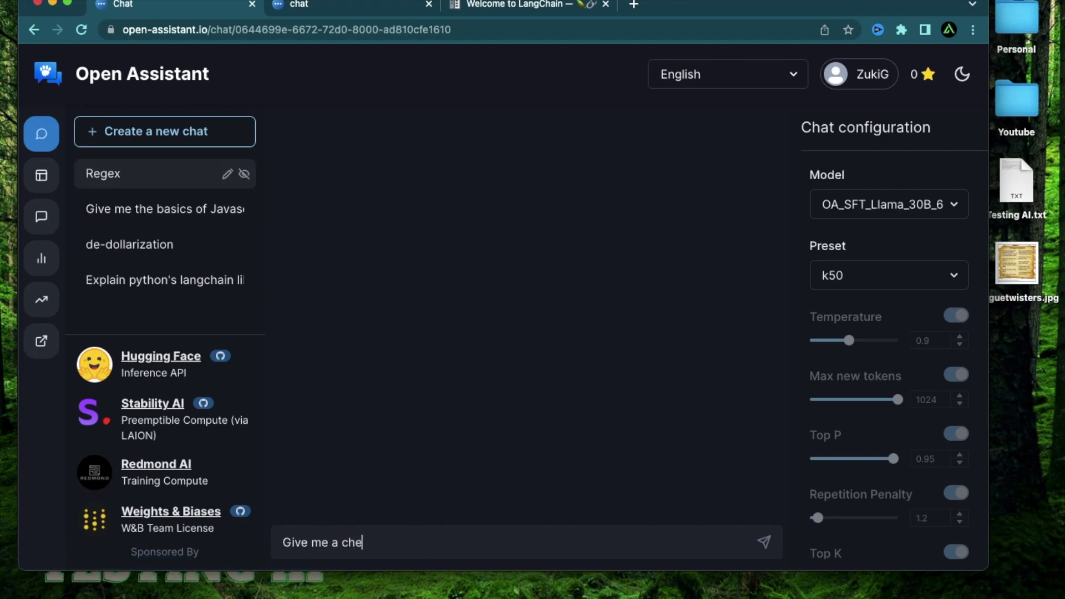
type("atsheet for regu")
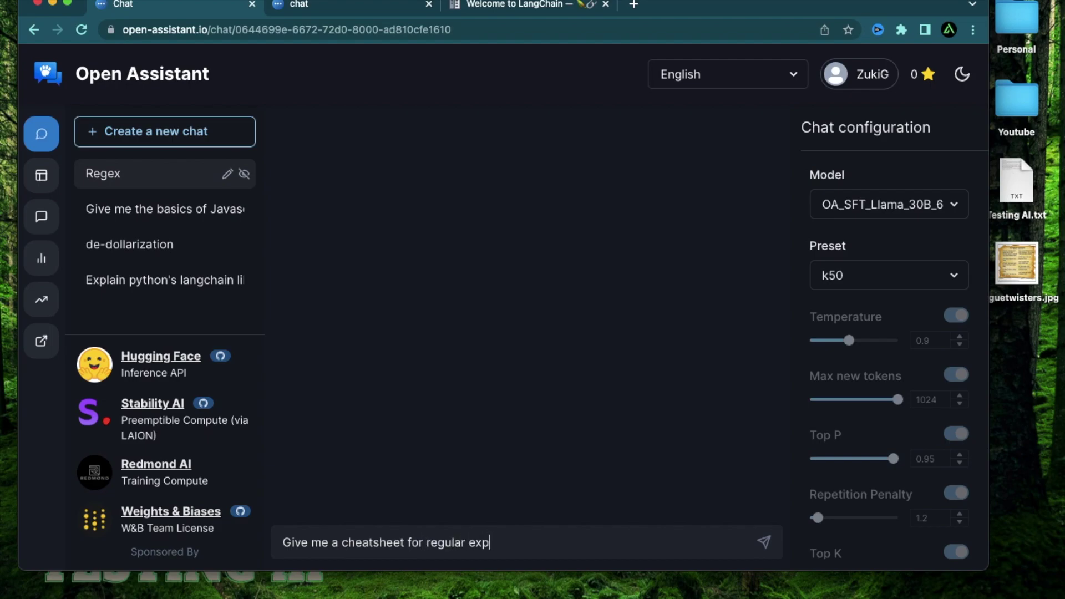
type("lar exp")
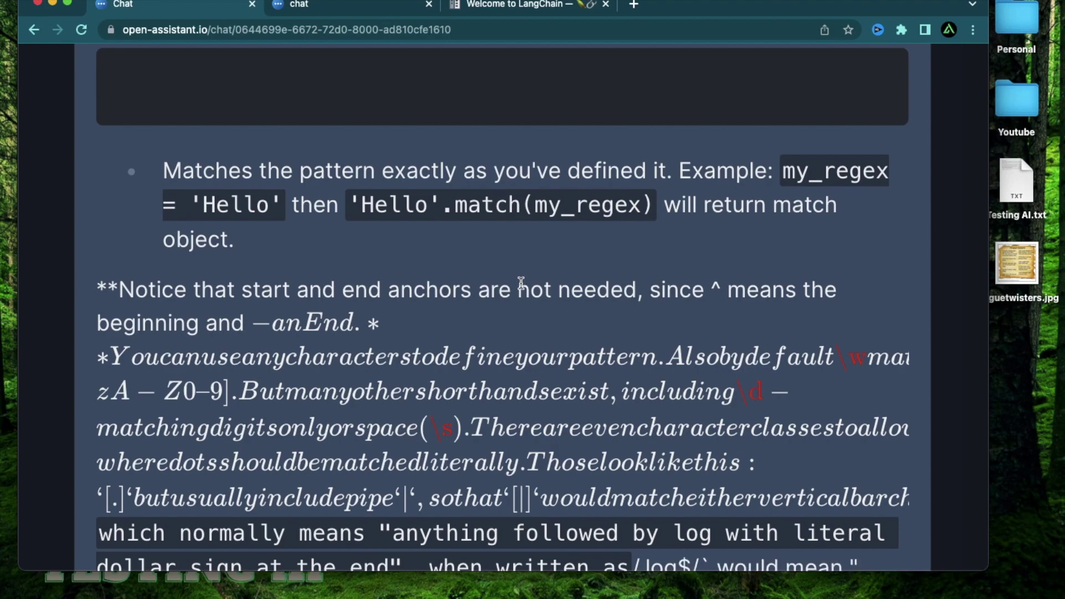
key("super+minus")
key("super+minus")
key("super+minus")
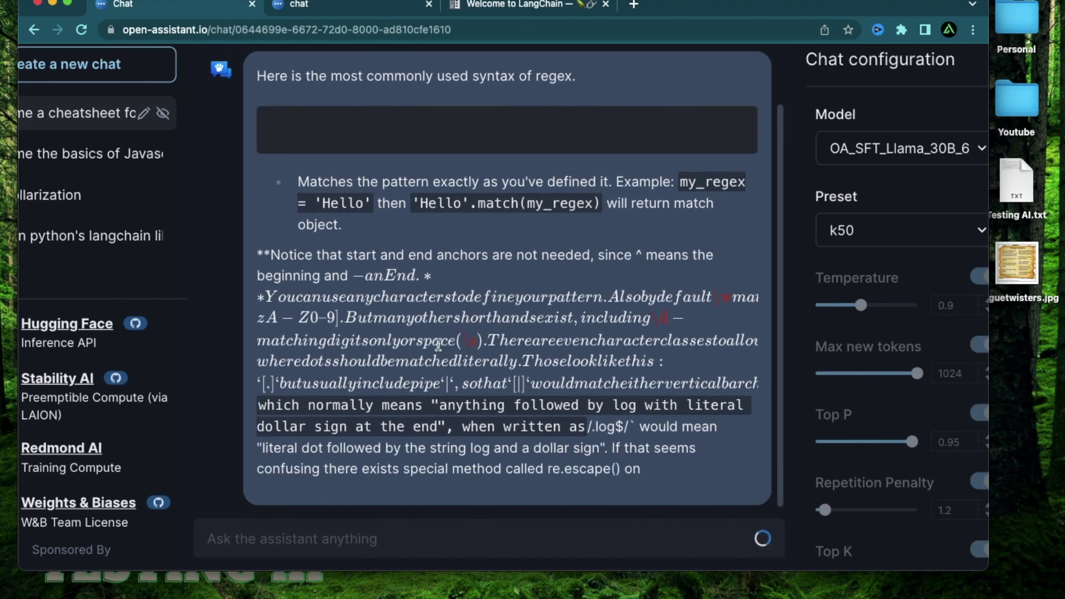
key("super+minus")
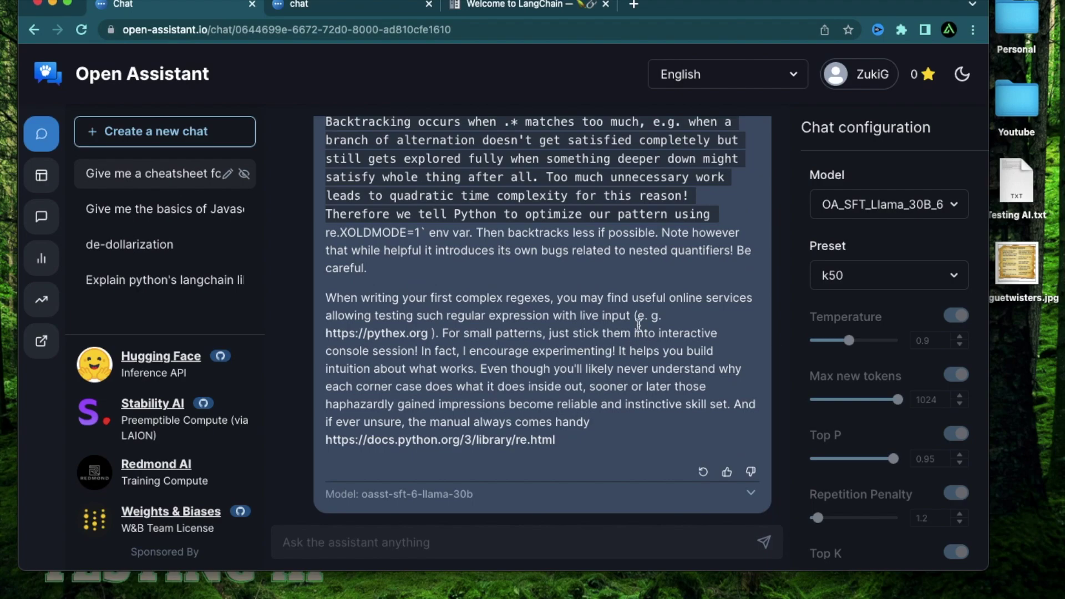
scroll(519, 288, "up", 15)
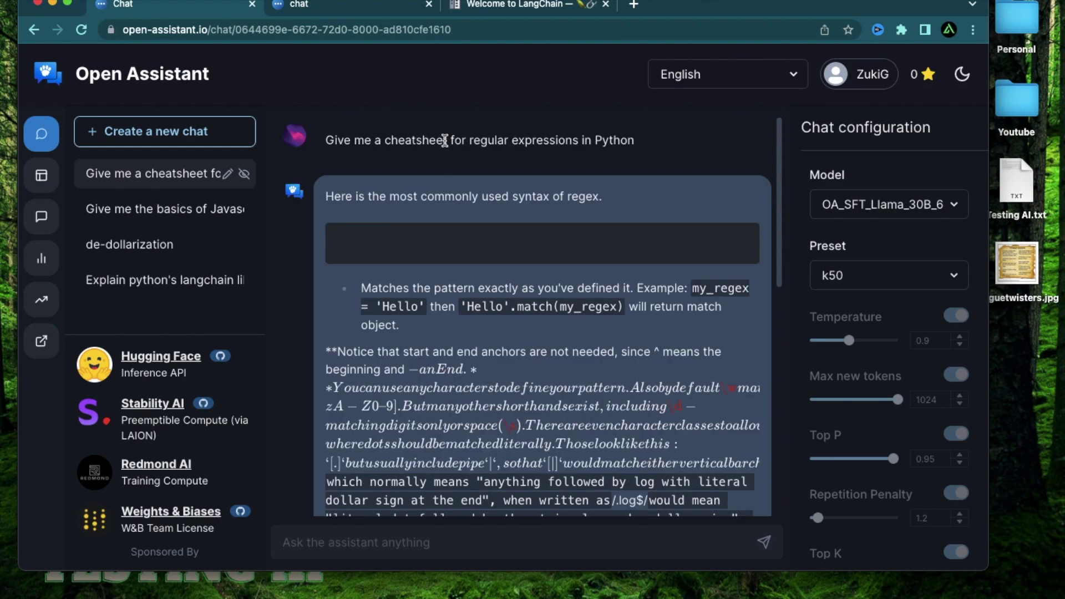
scroll(555, 355, "down", 15)
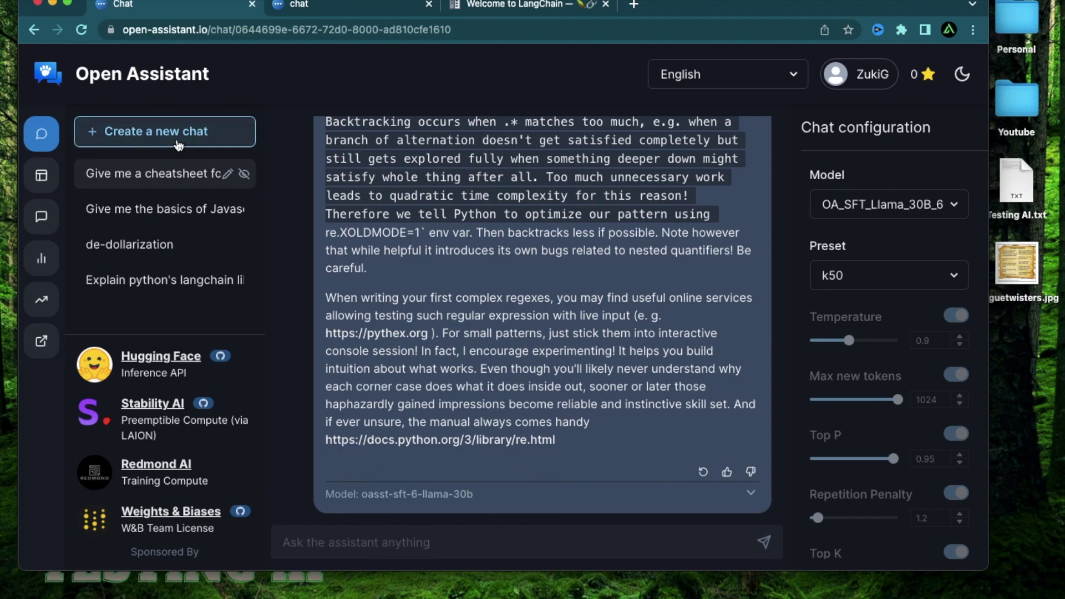
left_click(179, 145)
Rename the new chat to 'API use'
left_click(227, 173)
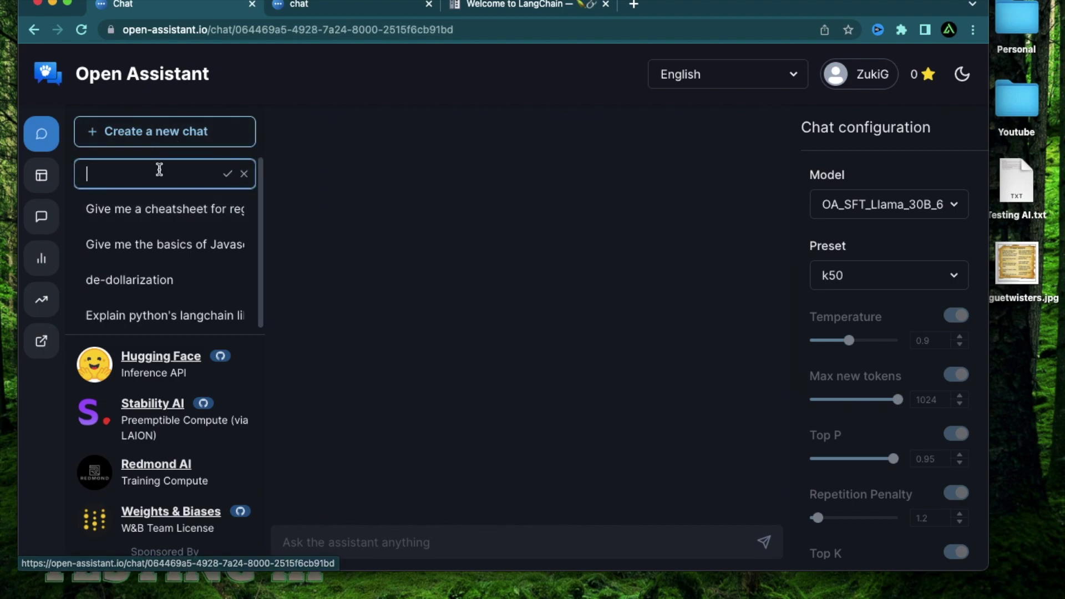
type("API u")
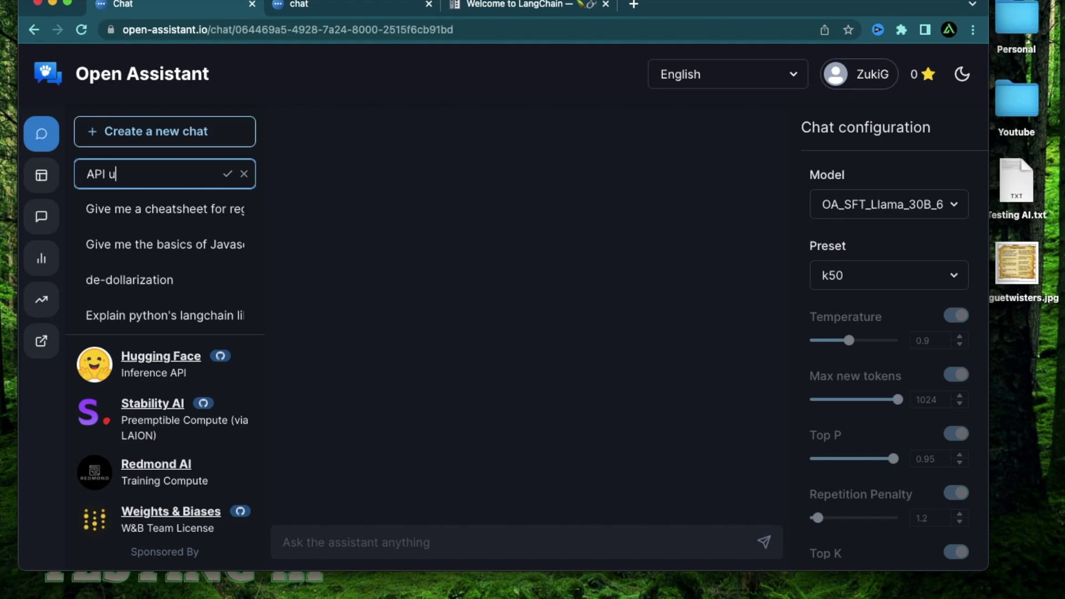
type("se")
key("Return")
left_click(288, 542)
Request a Java code example, getting code that reads example.txt and writes output.txt
type("Give me a code example of using a Java API")
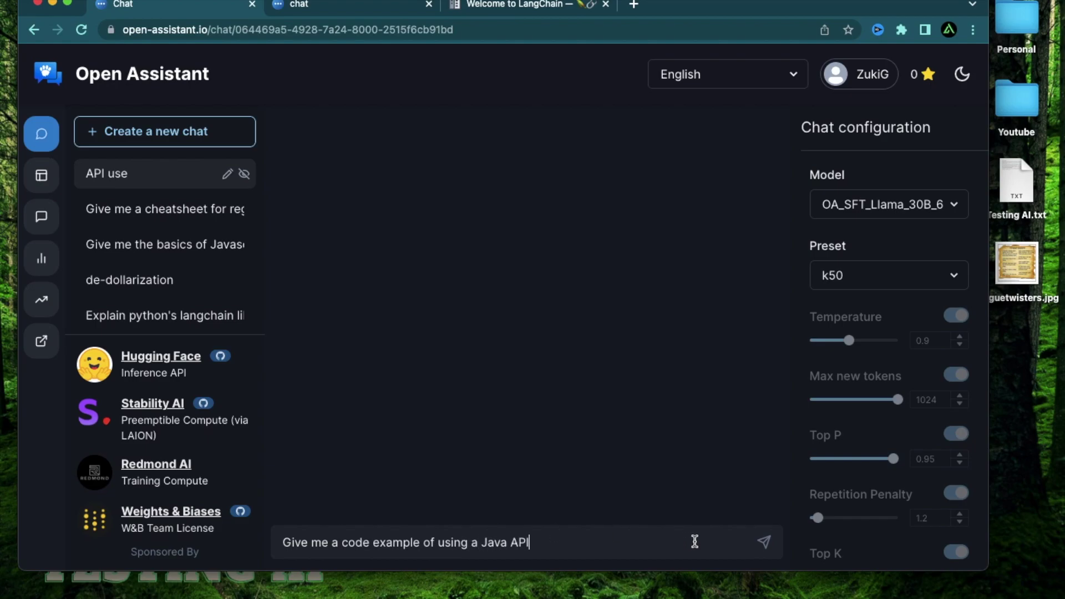
key("Return")
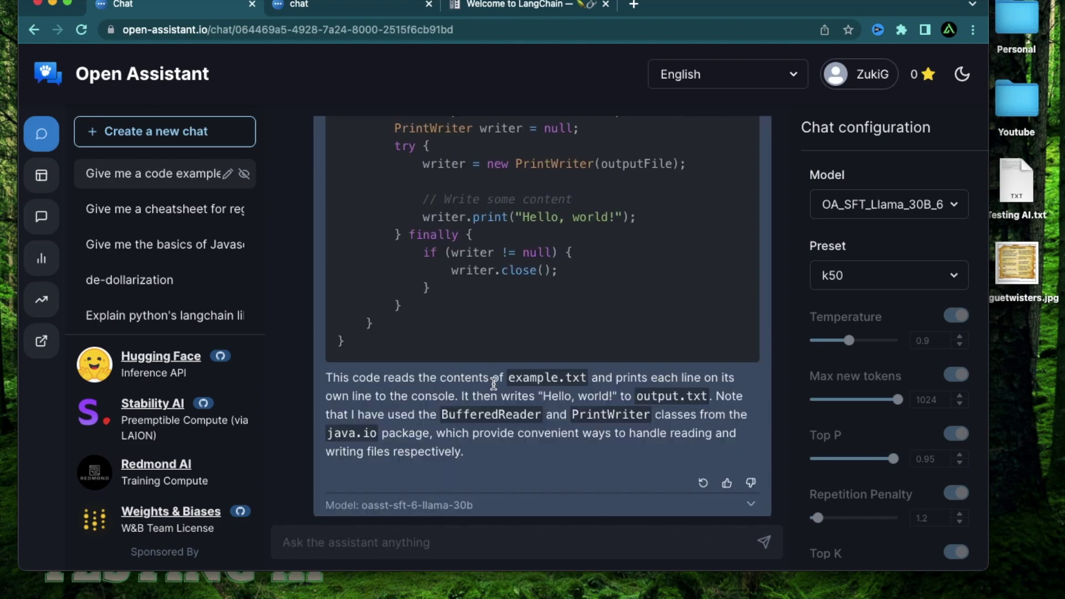
scroll(495, 381, "up", 3)
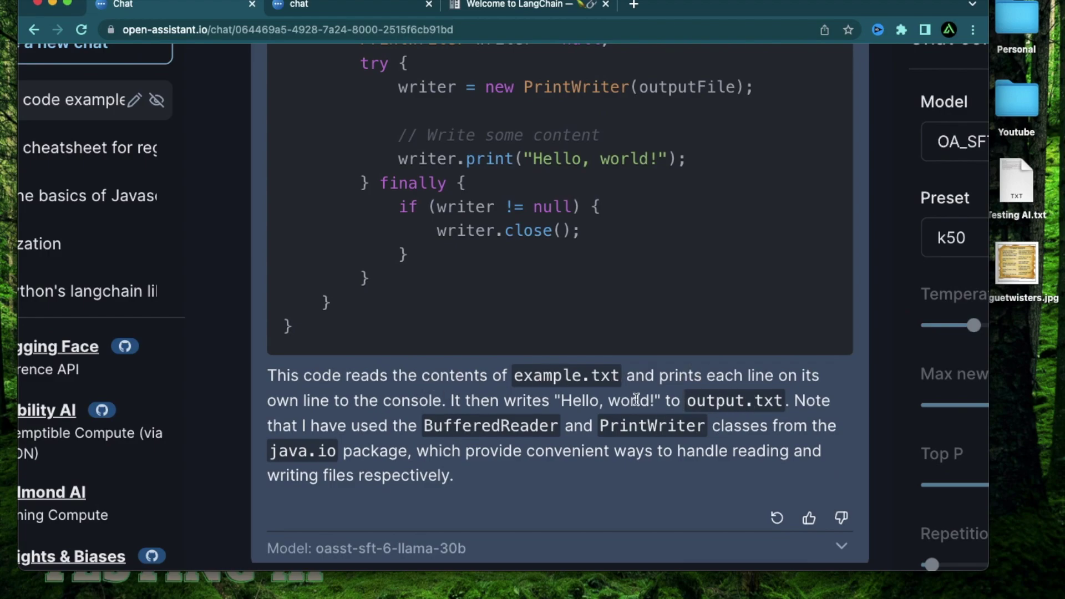
key("super+0")
Request a Stable Diffusion code example and highlight its bytes-conversion and image-upload comments
type("Gi")
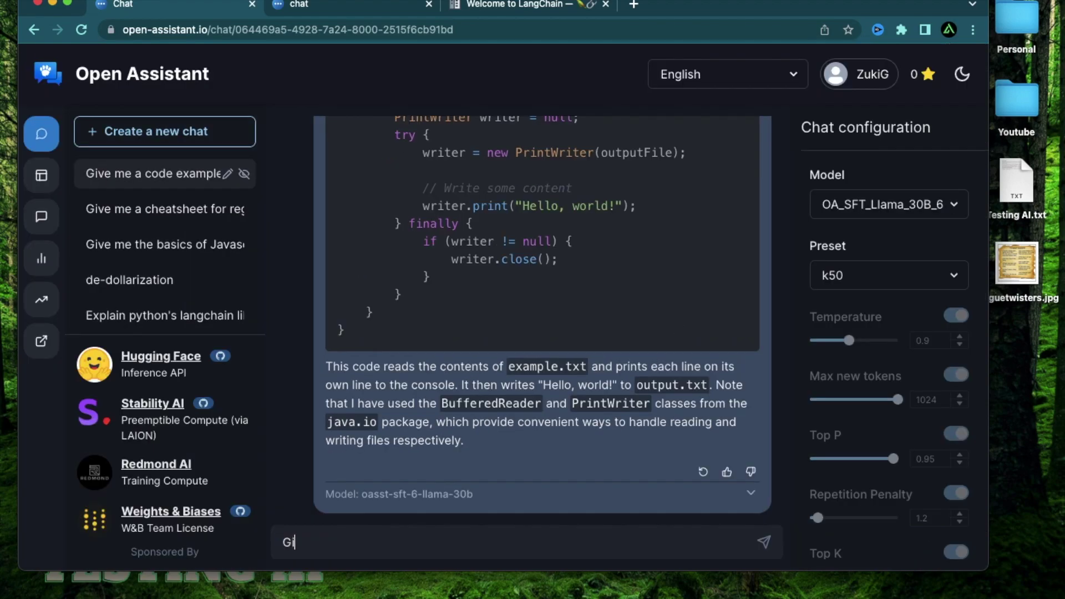
type("ve me a code example of usi")
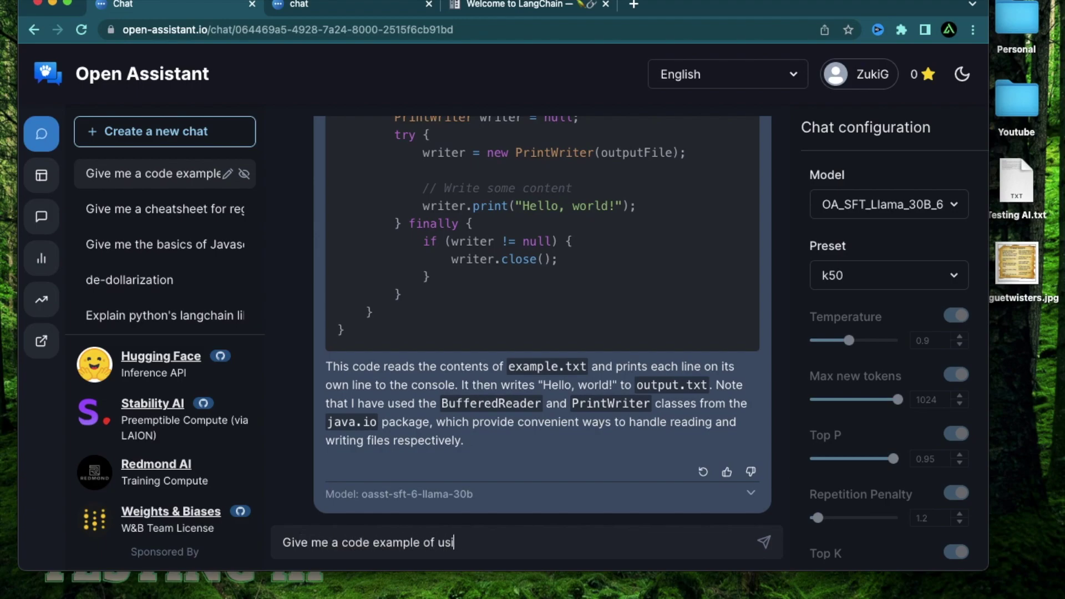
type("ng the")
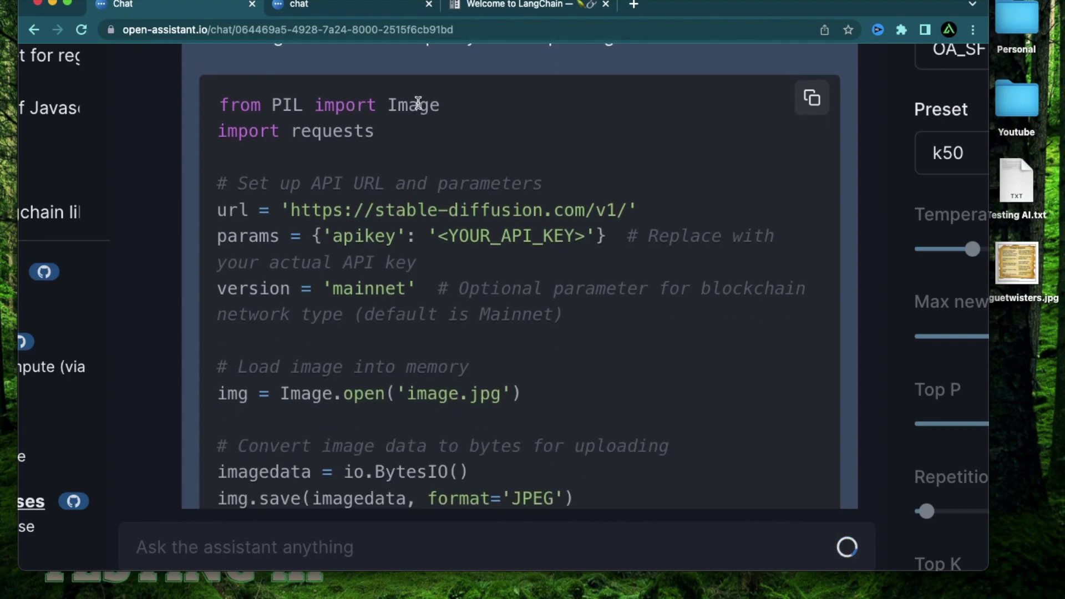
scroll(499, 194, "up", 1)
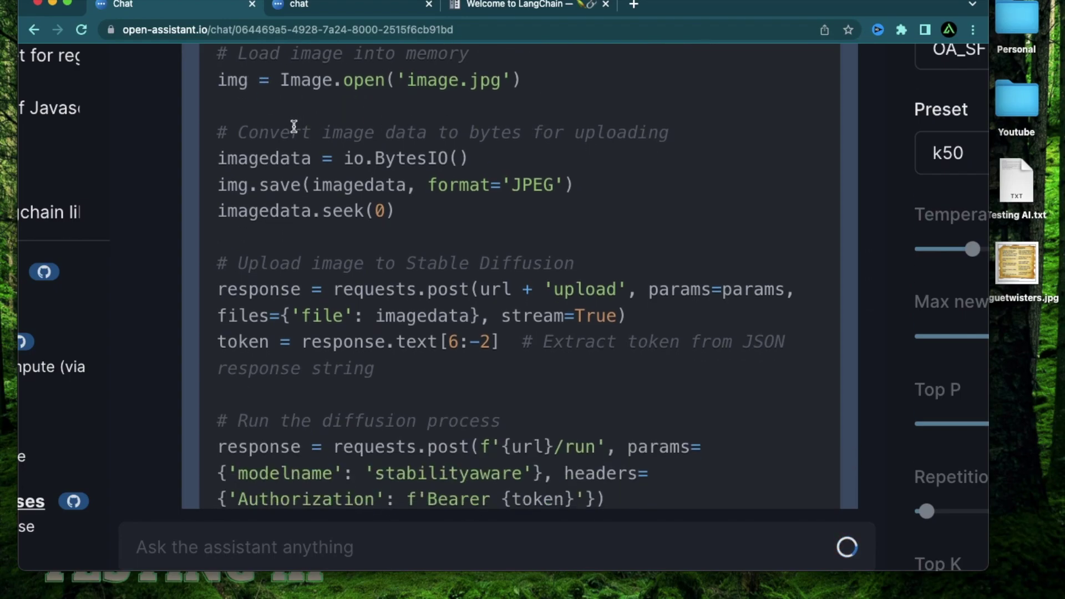
left_click_drag(290, 131, 644, 134)
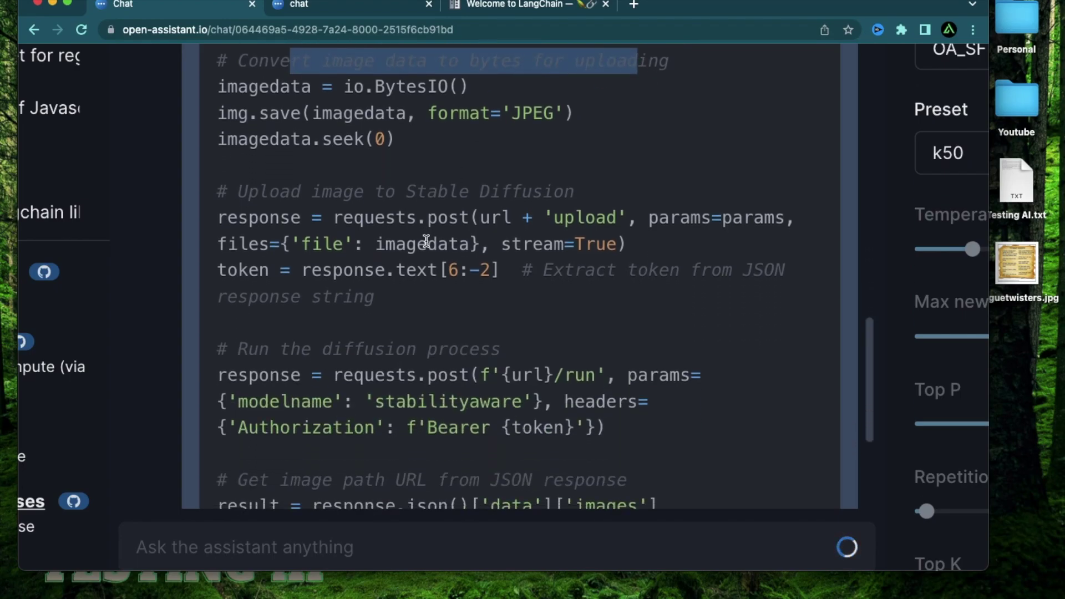
left_click_drag(312, 173, 598, 179)
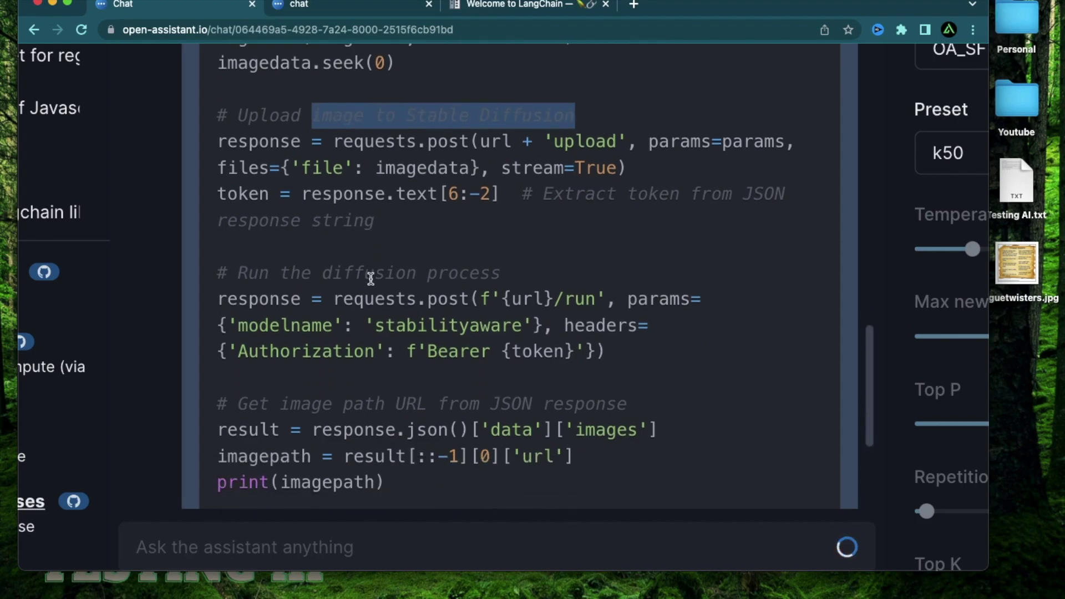
left_click_drag(282, 230, 526, 239)
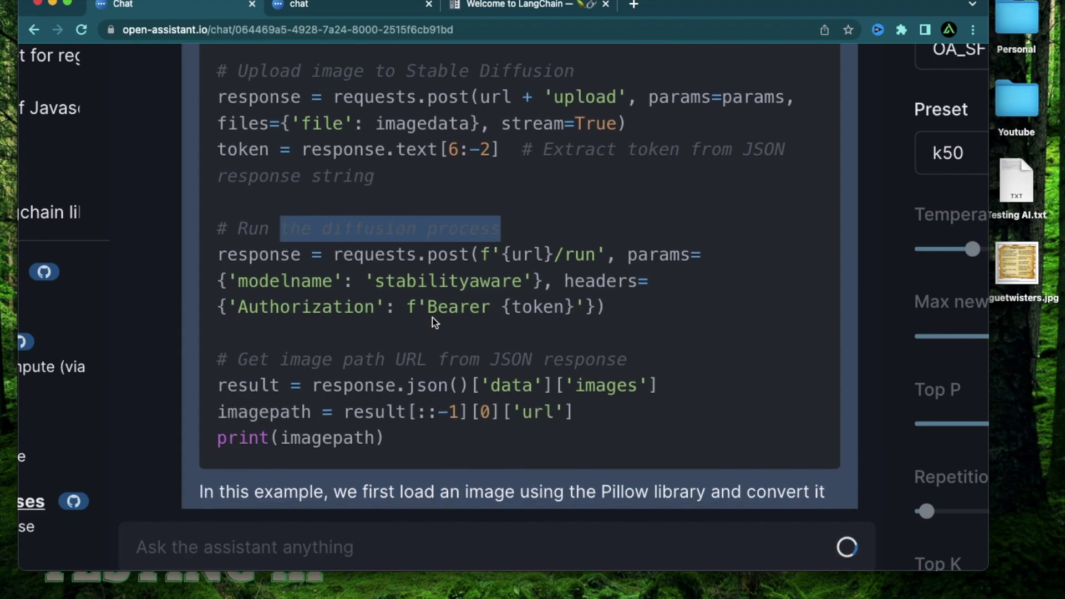
left_click_drag(313, 211, 636, 217)
Scroll through the rest of the Python example, then start a new empty chat
scroll(503, 314, "down", 5)
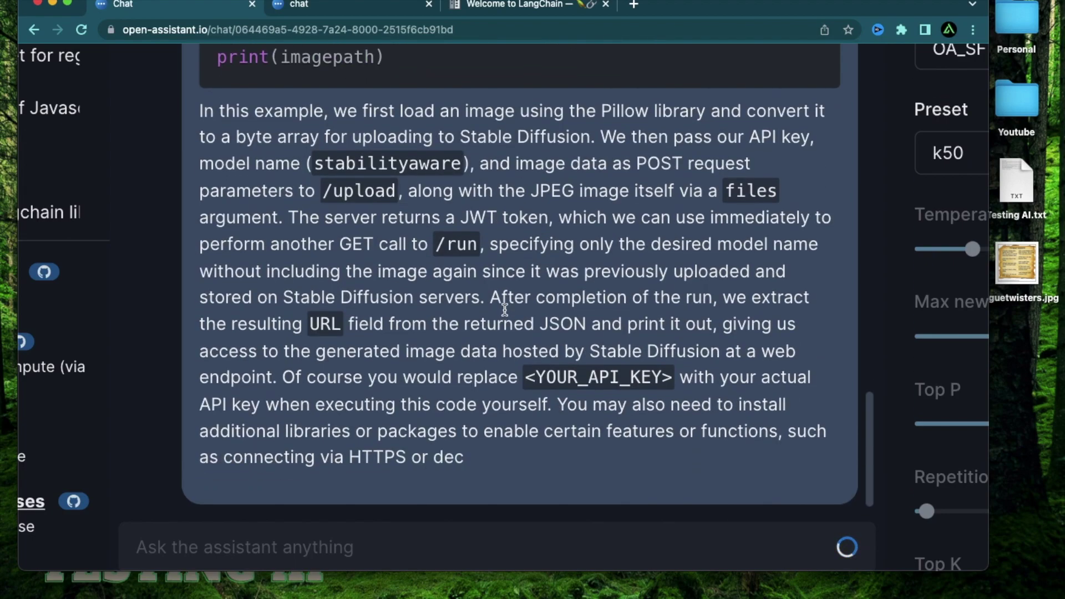
scroll(565, 253, "down", 5)
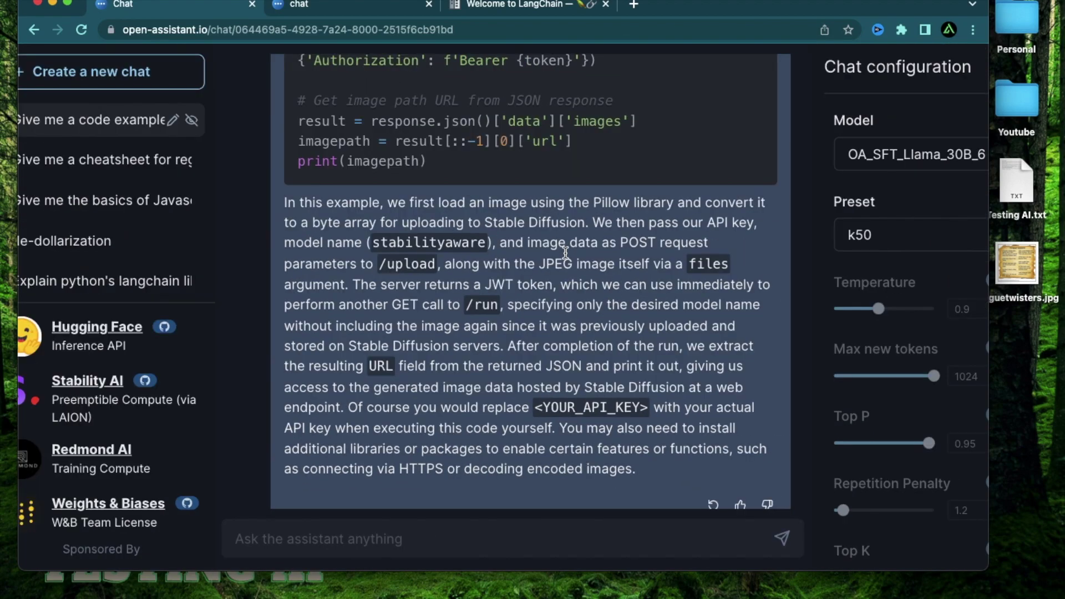
scroll(608, 261, "down", 3)
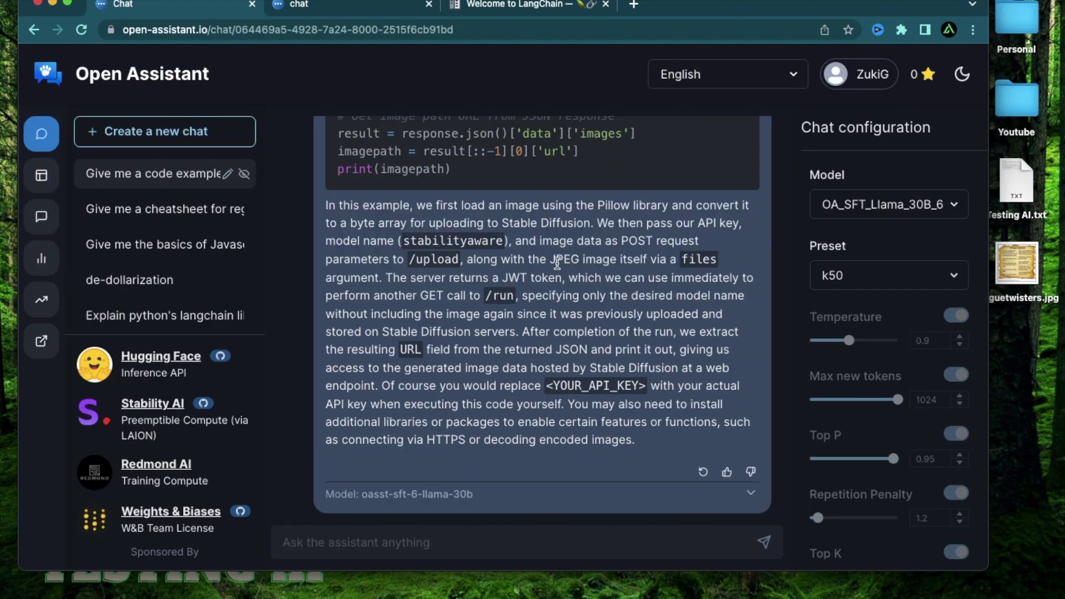
scroll(557, 263, "up", 10)
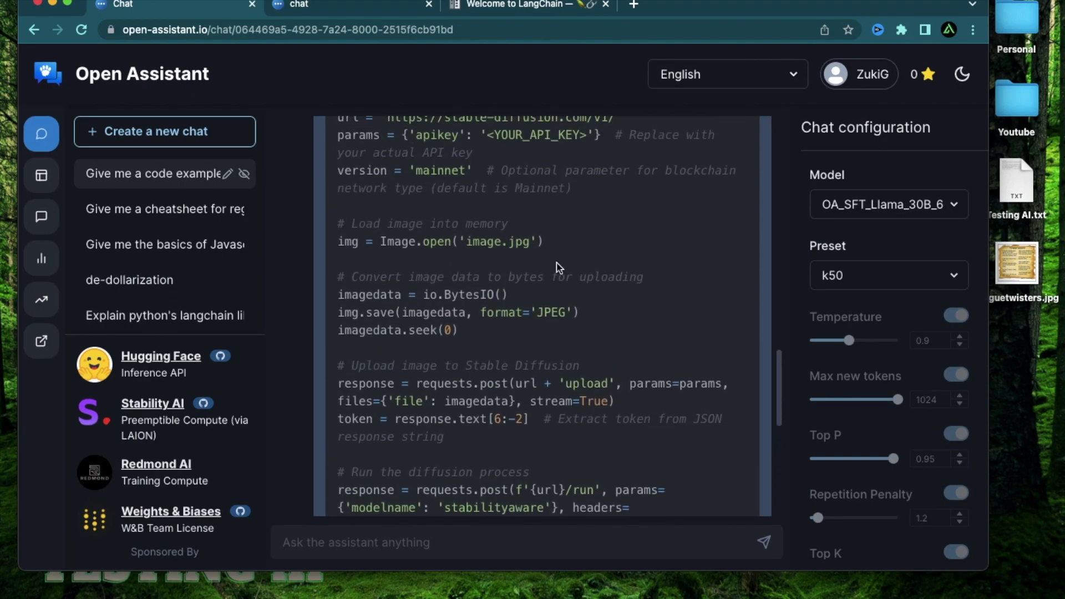
scroll(559, 268, "up", 10)
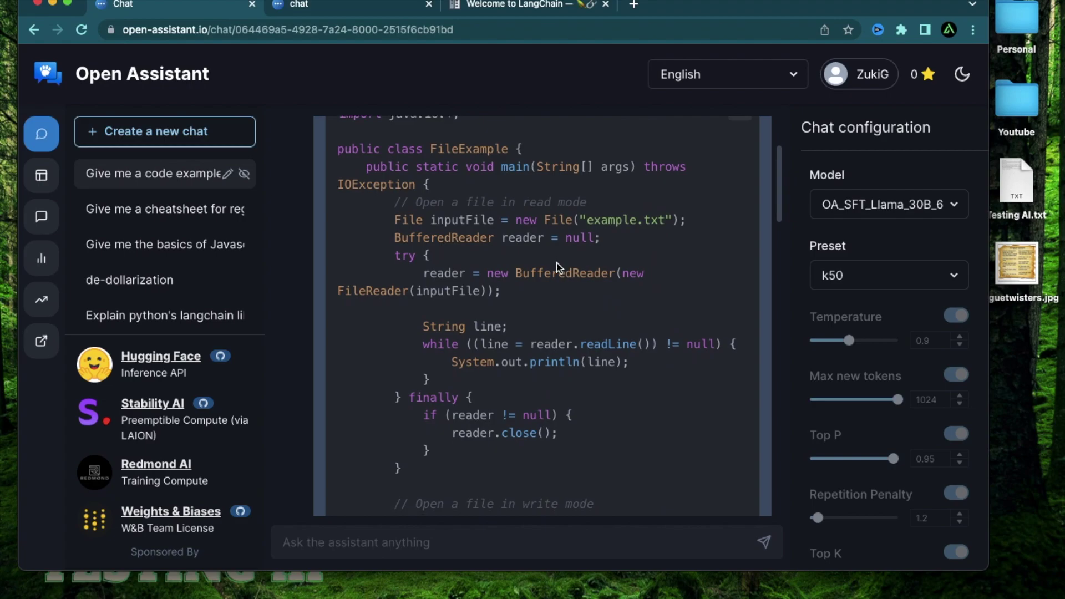
scroll(559, 268, "down", 10)
scroll(588, 280, "up", 4)
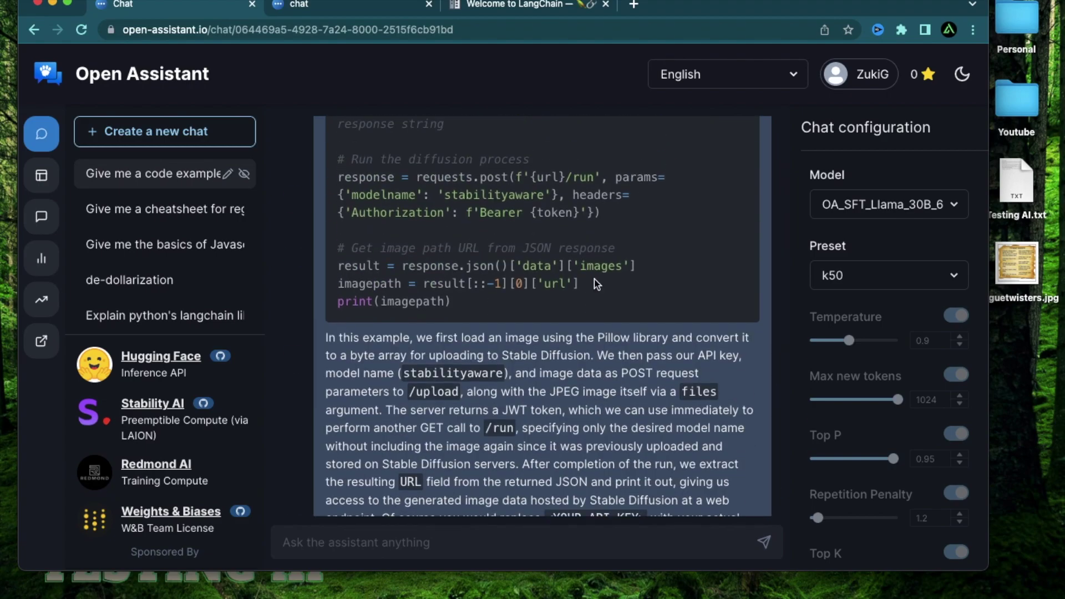
scroll(596, 284, "up", 5)
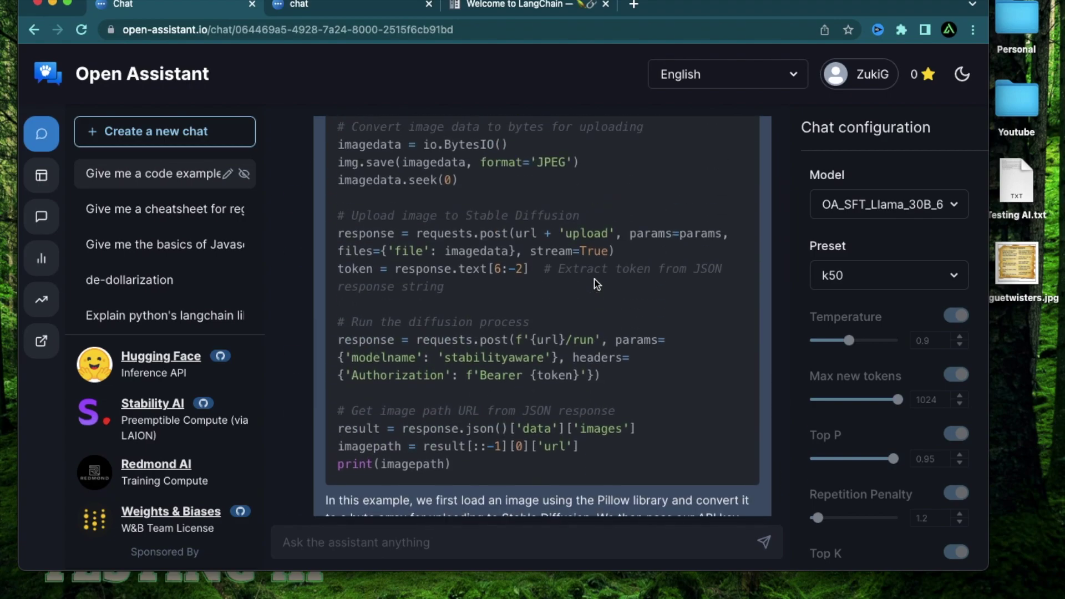
left_click(177, 137)
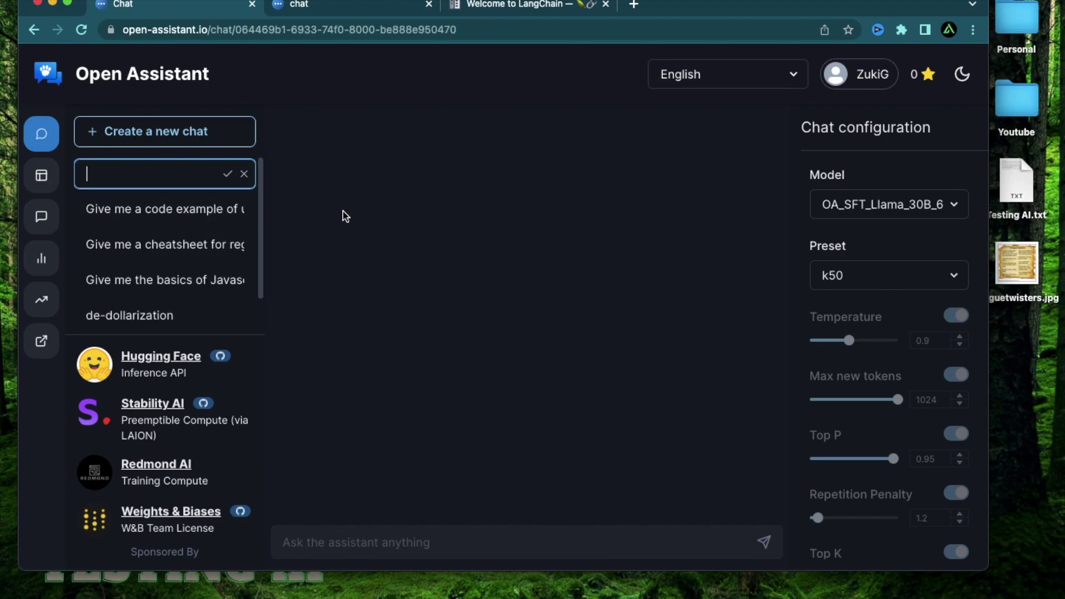
Title the chat 'Newsletter' and ask for an email newsletter body for an AI YouTube channel
type("New")
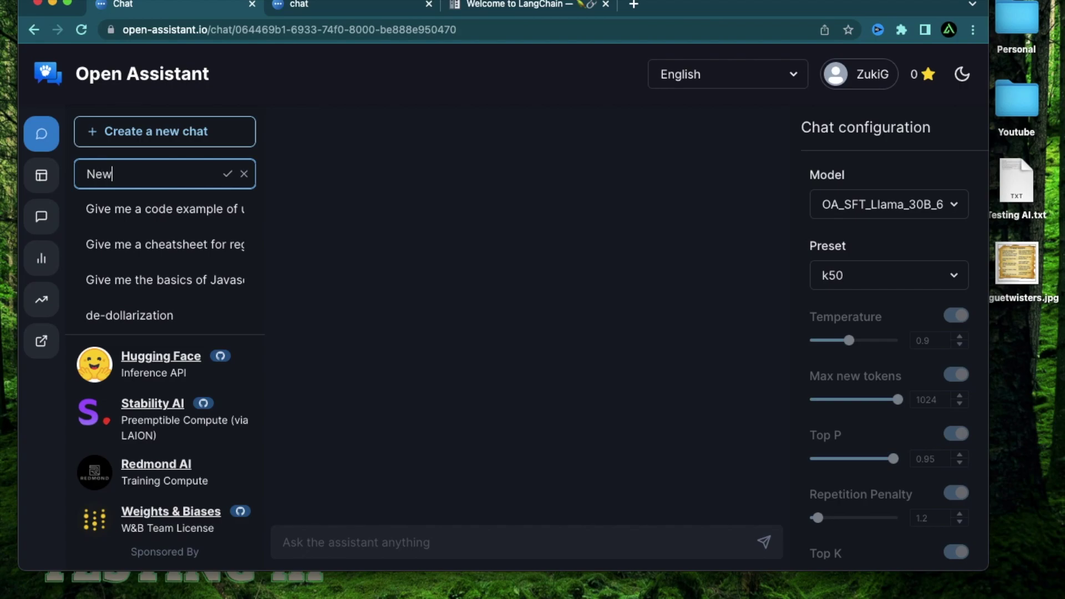
type("sletter")
key("Return")
left_click(356, 542)
type("Create me the body of an email ")
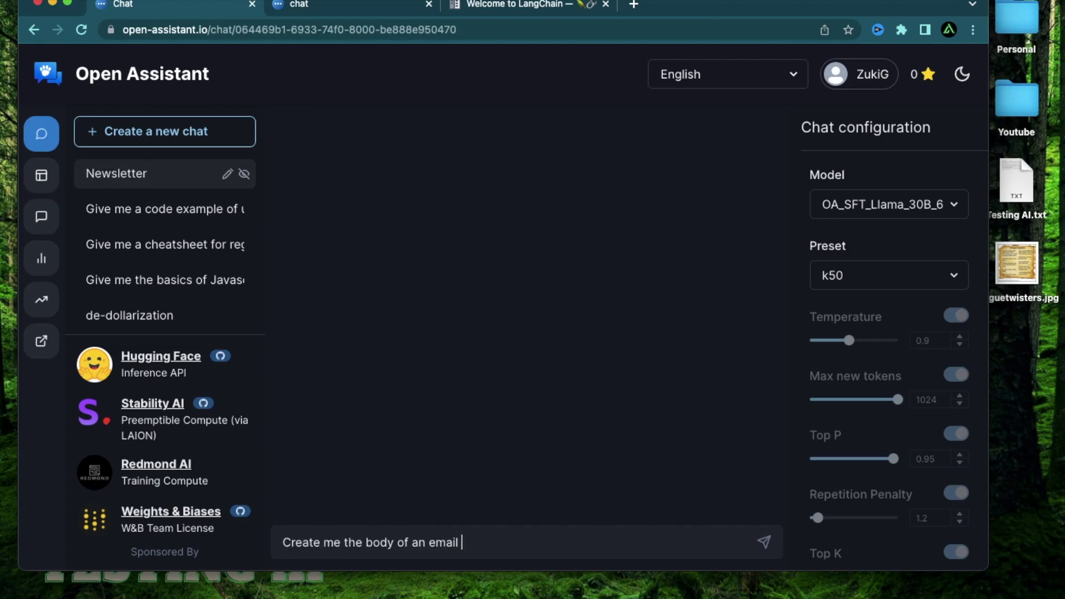
type("newsletter for ")
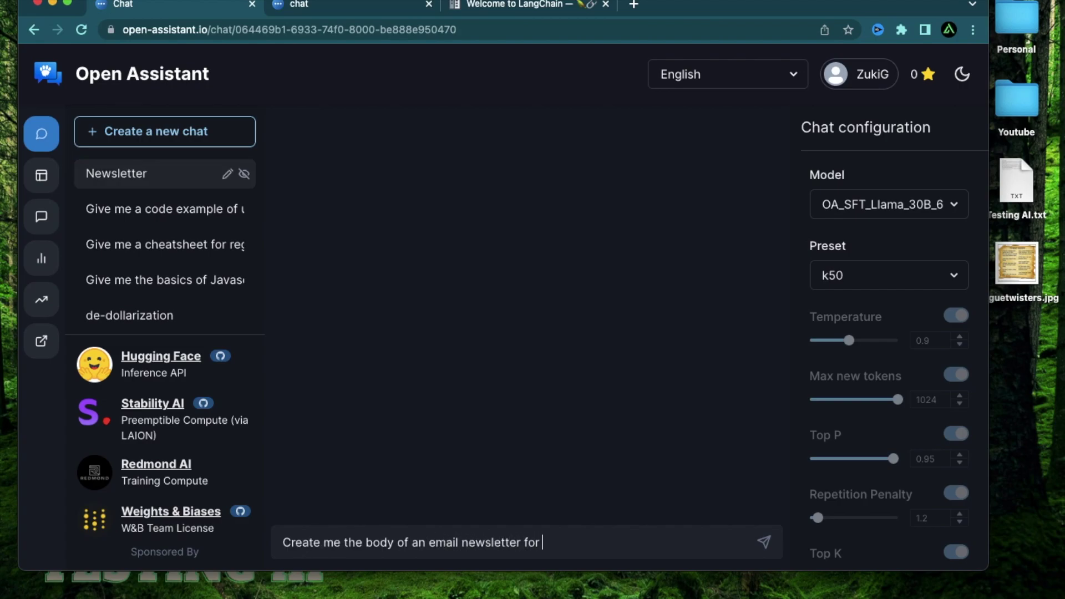
type("my AI youtube")
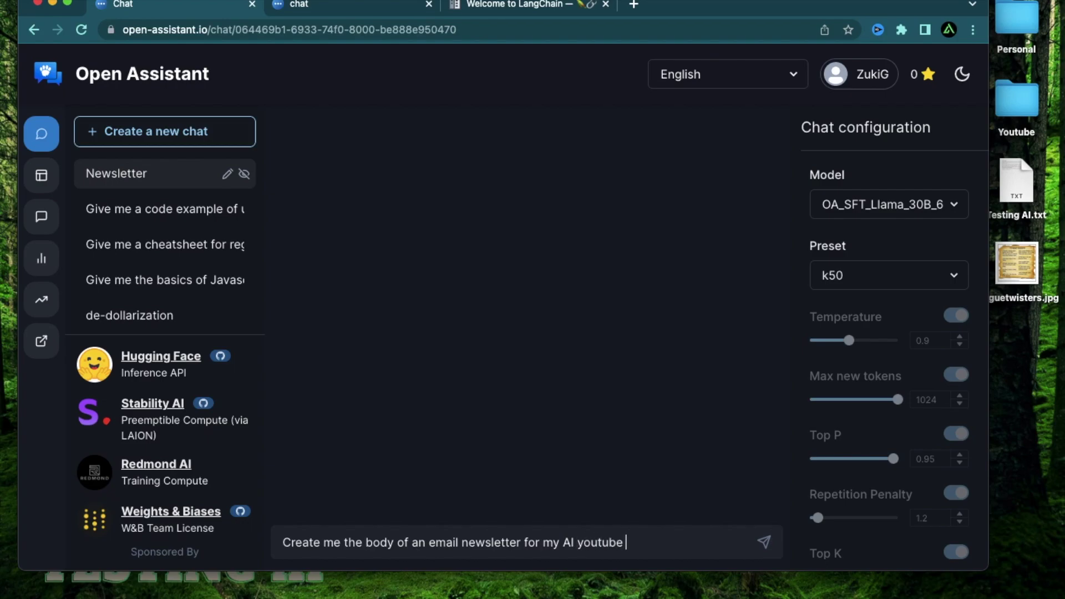
type(" channel")
key("Return")
Scroll through the drafted newsletter body to review it
scroll(604, 390, "up", 3)
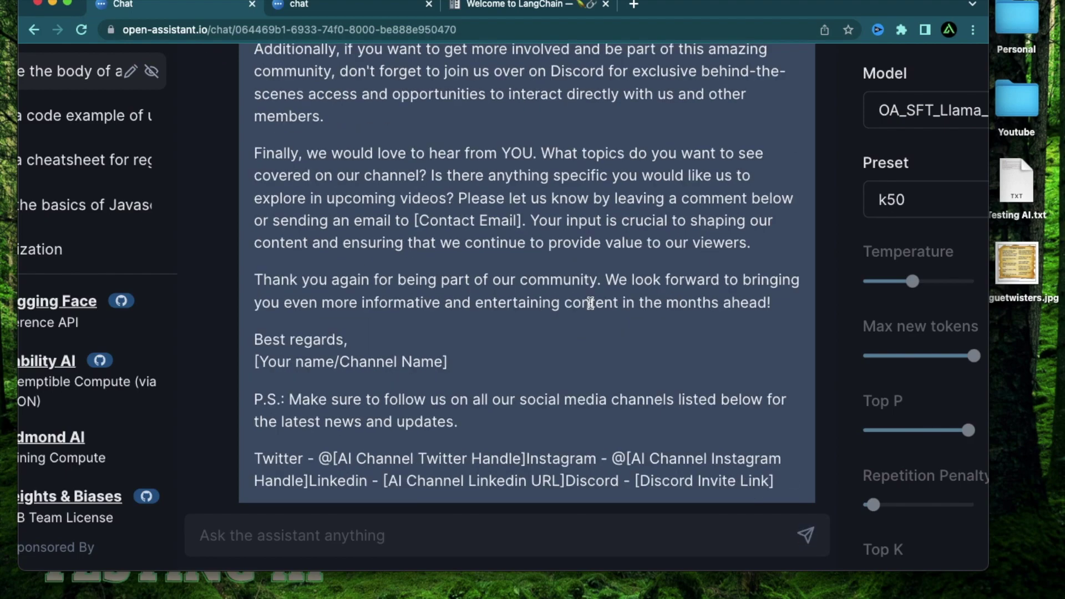
scroll(591, 302, "up", 3)
scroll(591, 303, "up", 5)
scroll(591, 302, "down", 6)
scroll(591, 305, "down", 3)
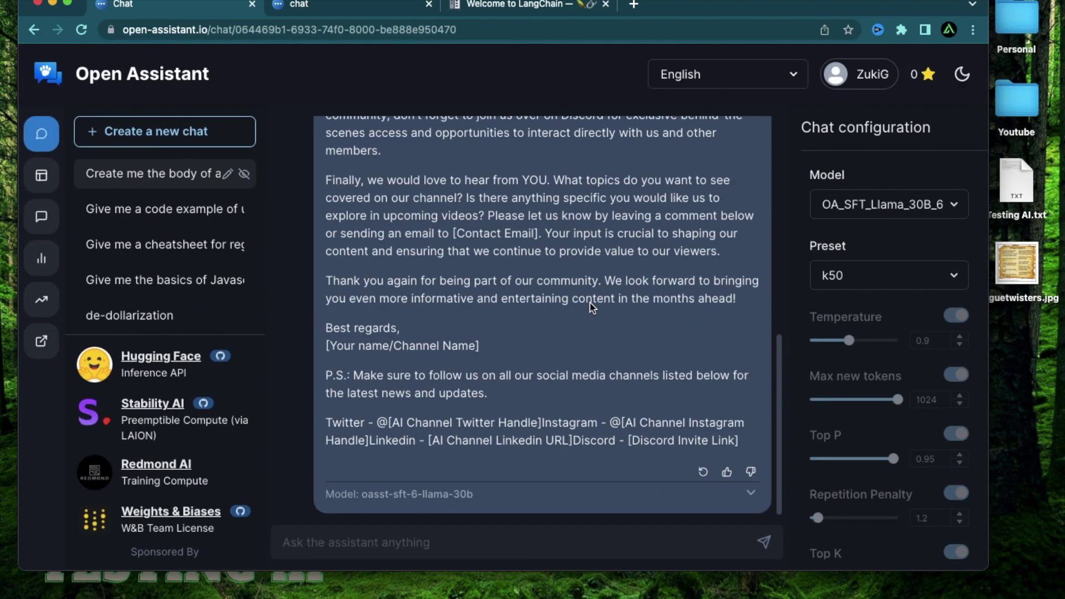
Ask to add 5 AI art tools to the email and review the updated list, zoomed out
left_click(425, 542)
type("Now add 5 ai art tools")
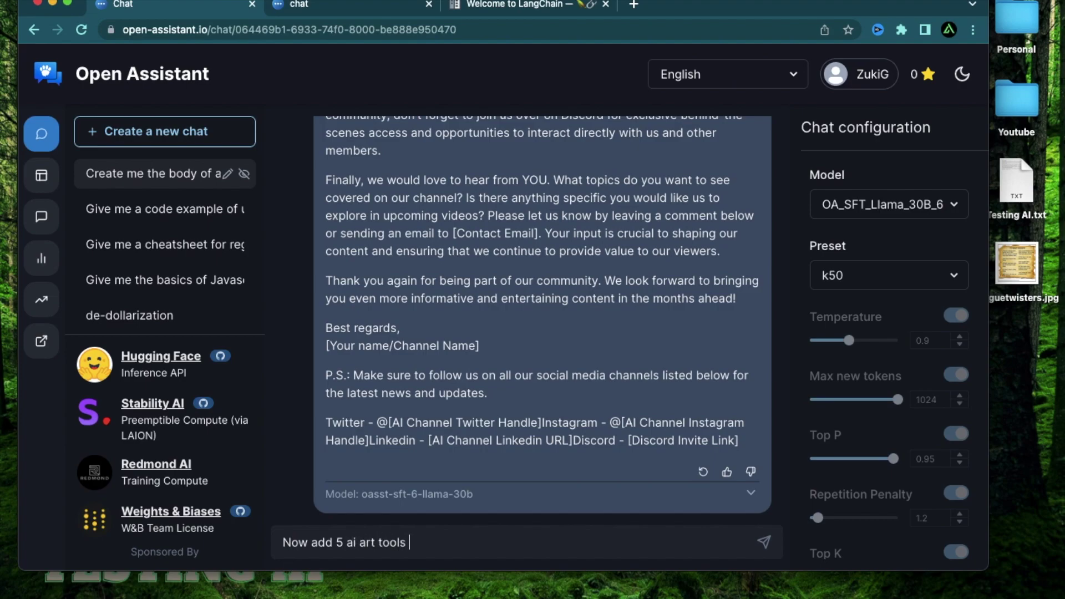
type(" to that email")
key("Return")
scroll(547, 353, "up", 3)
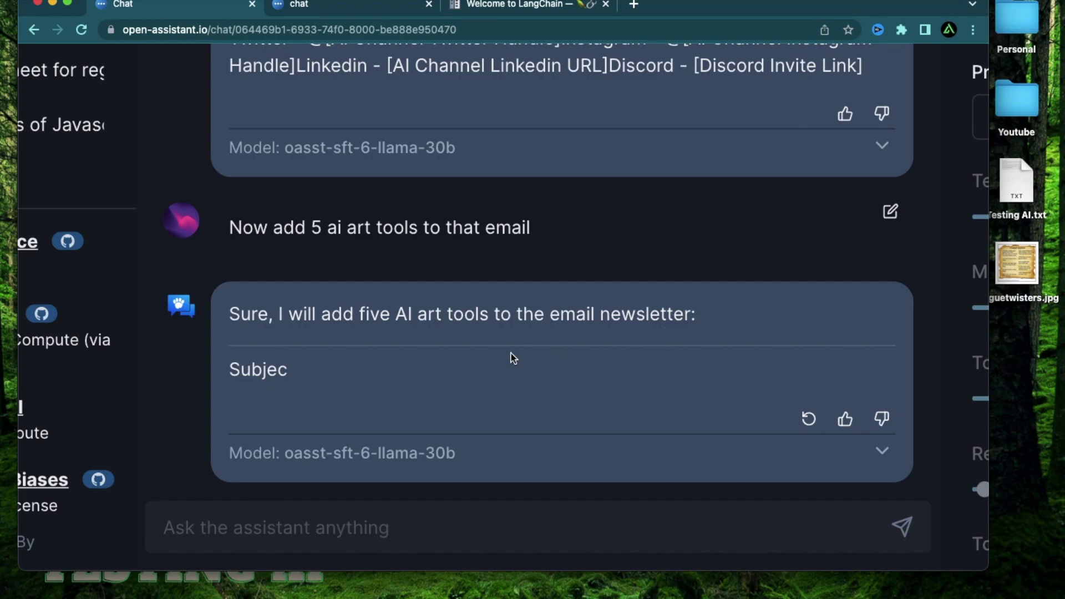
scroll(569, 362, "down", 3)
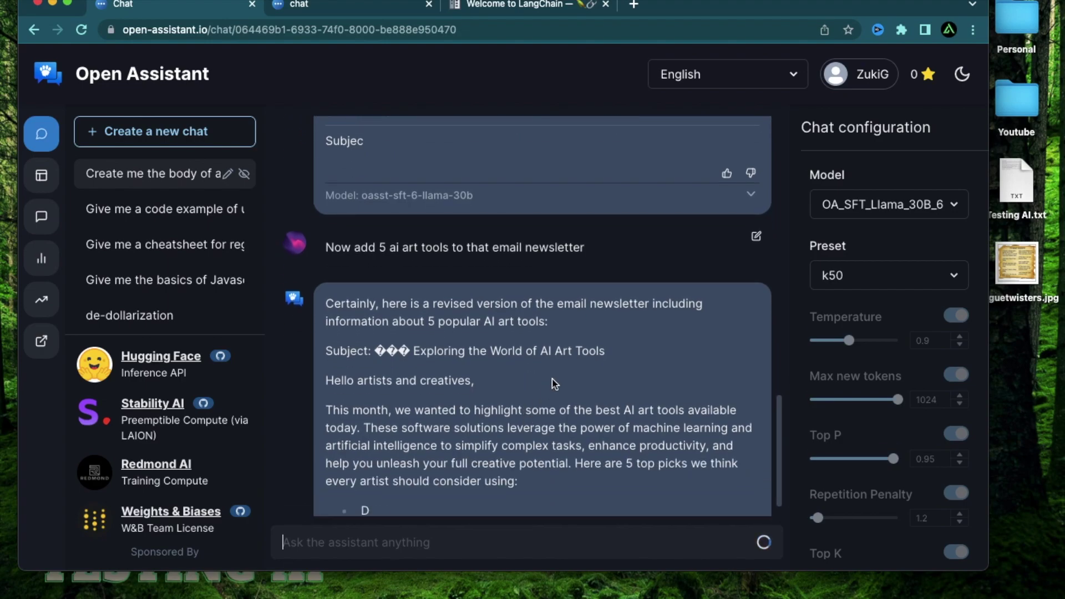
scroll(555, 380, "up", 3)
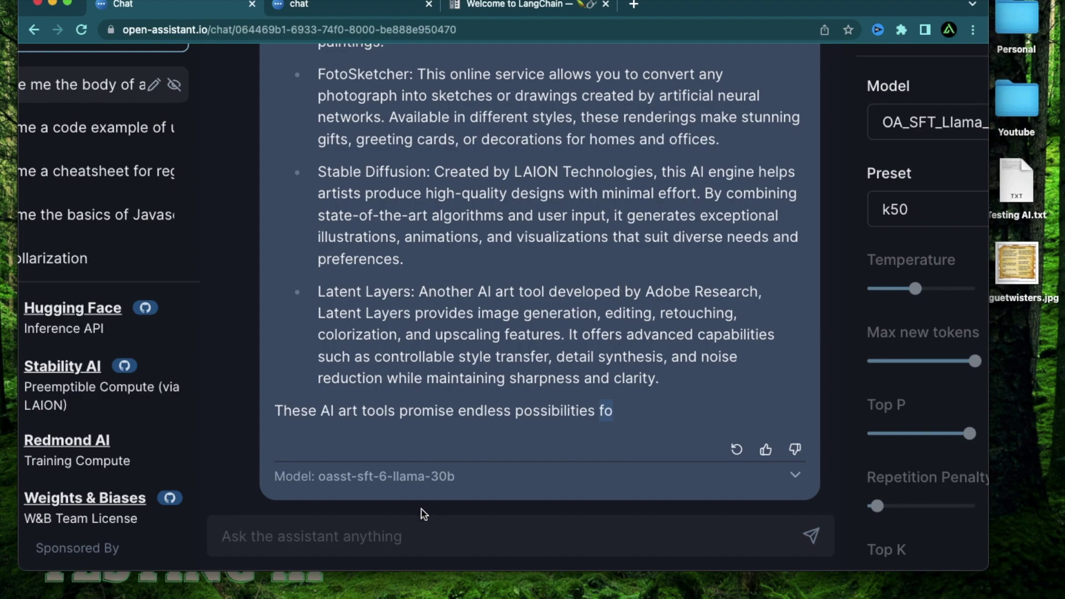
key("ctrl+minus")
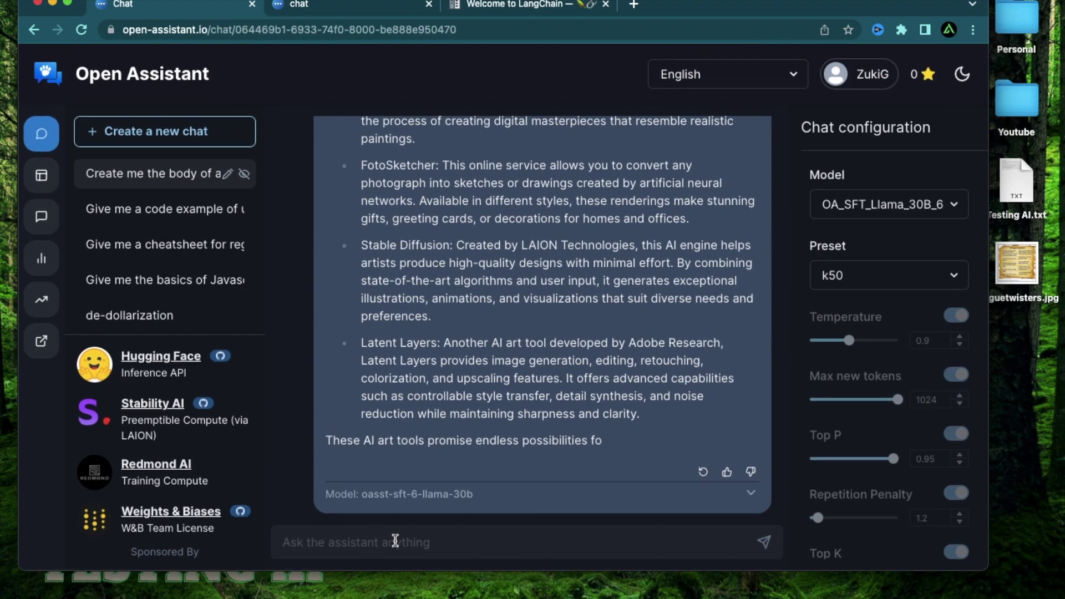
Ask to replace the 5 AI art tools with Discord-only ones and review the rewritten newsletter
type("now change ")
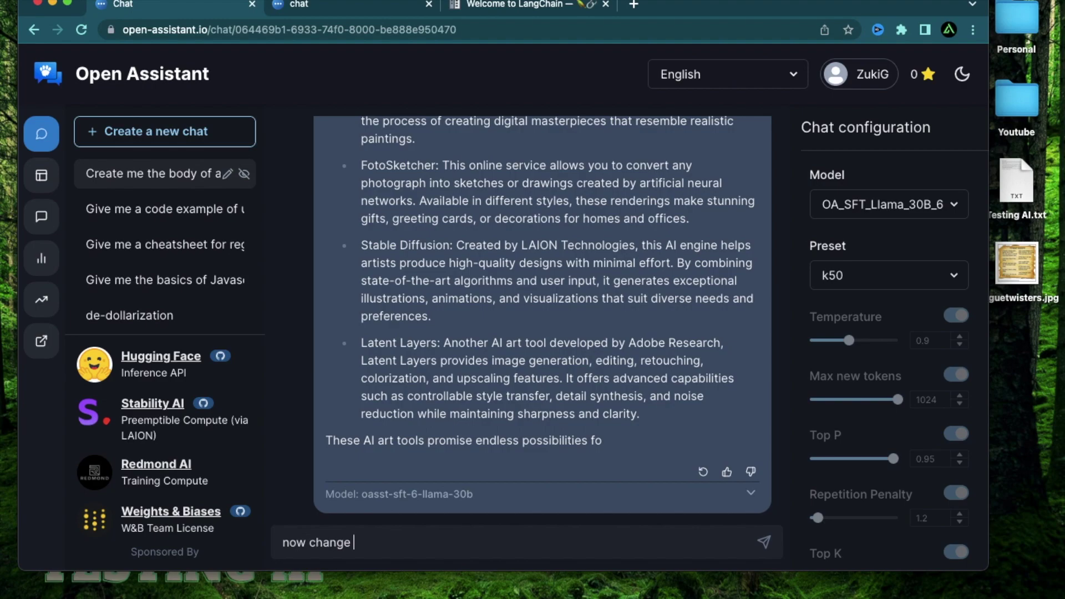
type("those 5 AI art tools to ones")
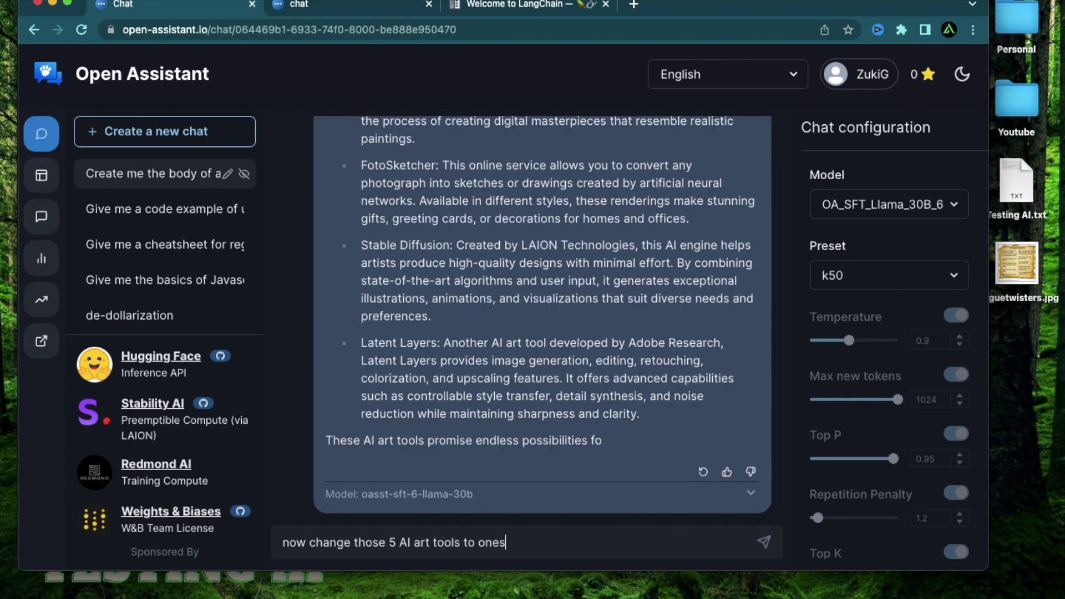
type(" which are discor")
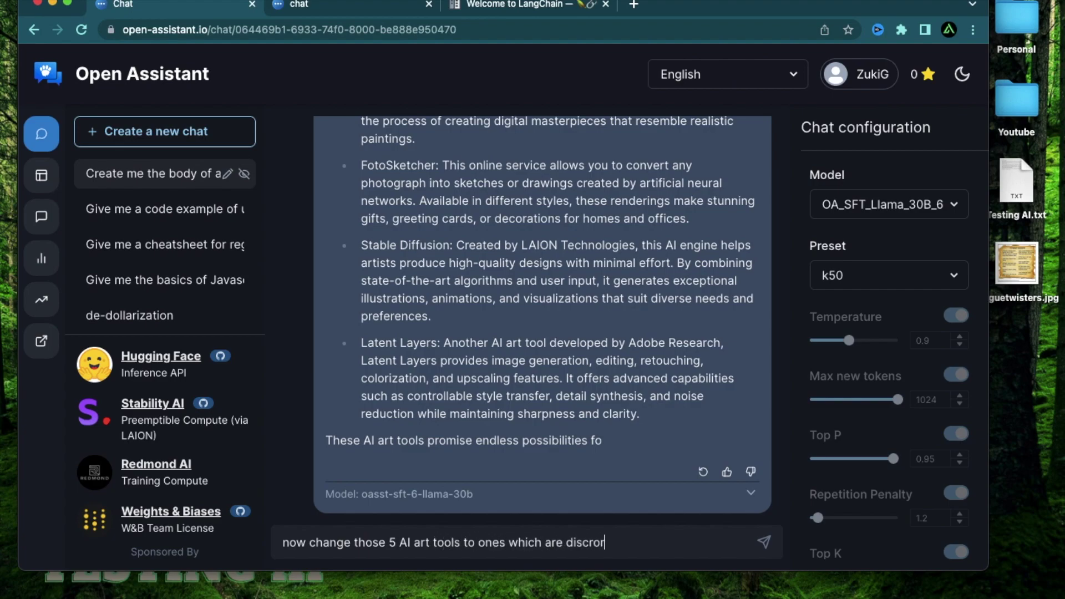
type("d only")
left_click(764, 542)
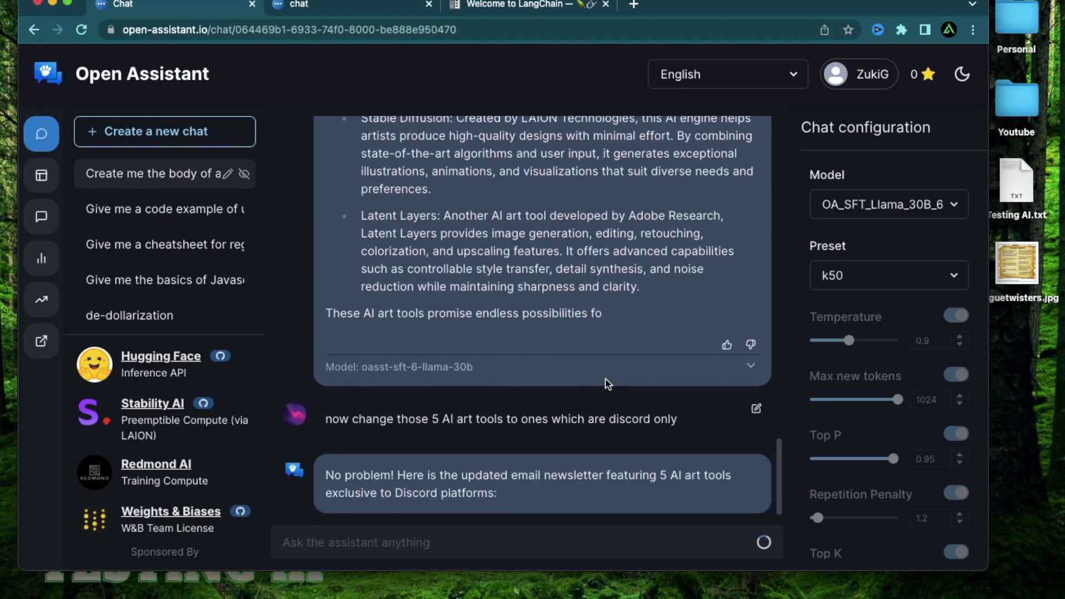
scroll(577, 321, "up", 5)
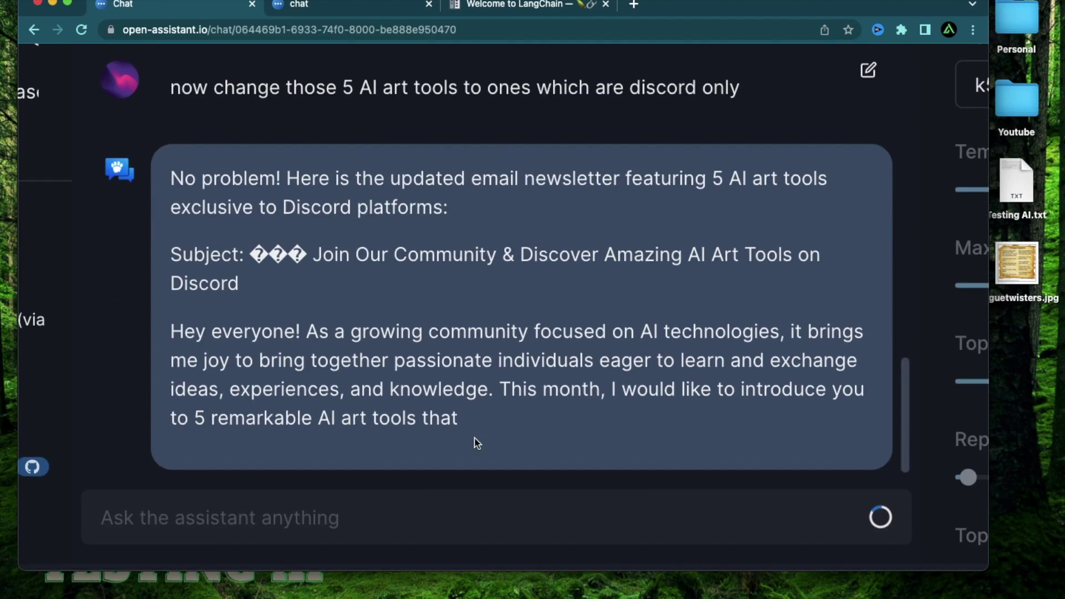
scroll(477, 294, "down", 5)
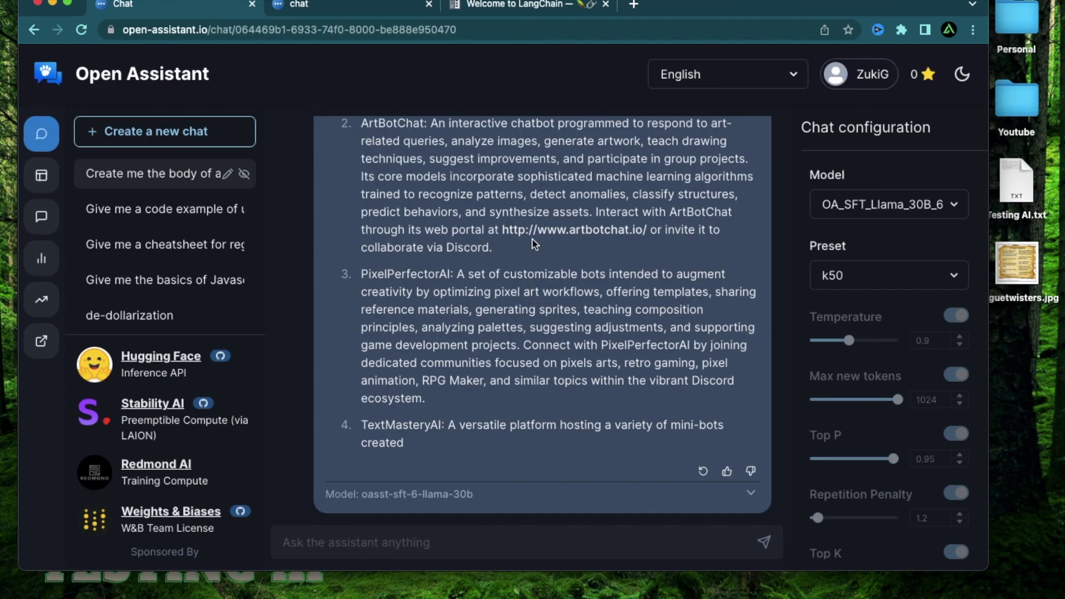
scroll(534, 244, "up", 5)
scroll(532, 239, "up", 2)
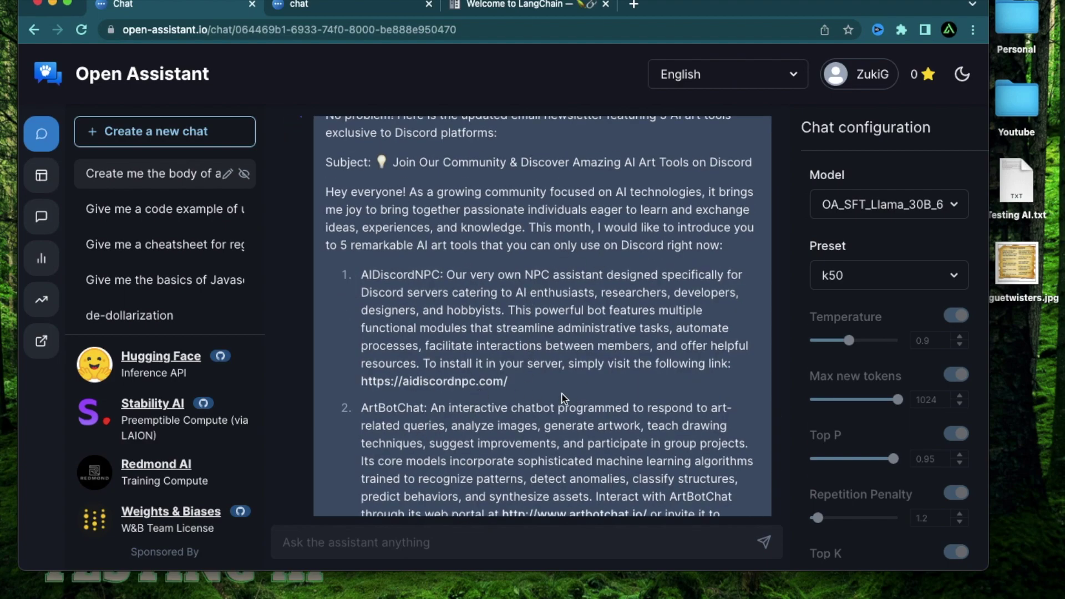
scroll(564, 398, "down", 3)
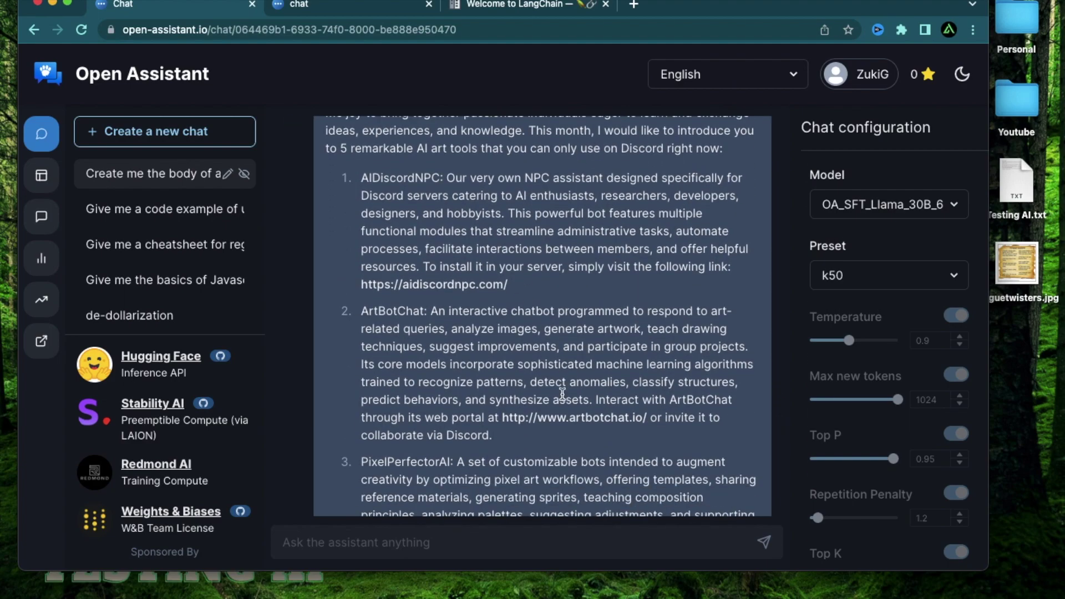
scroll(562, 394, "down", 5)
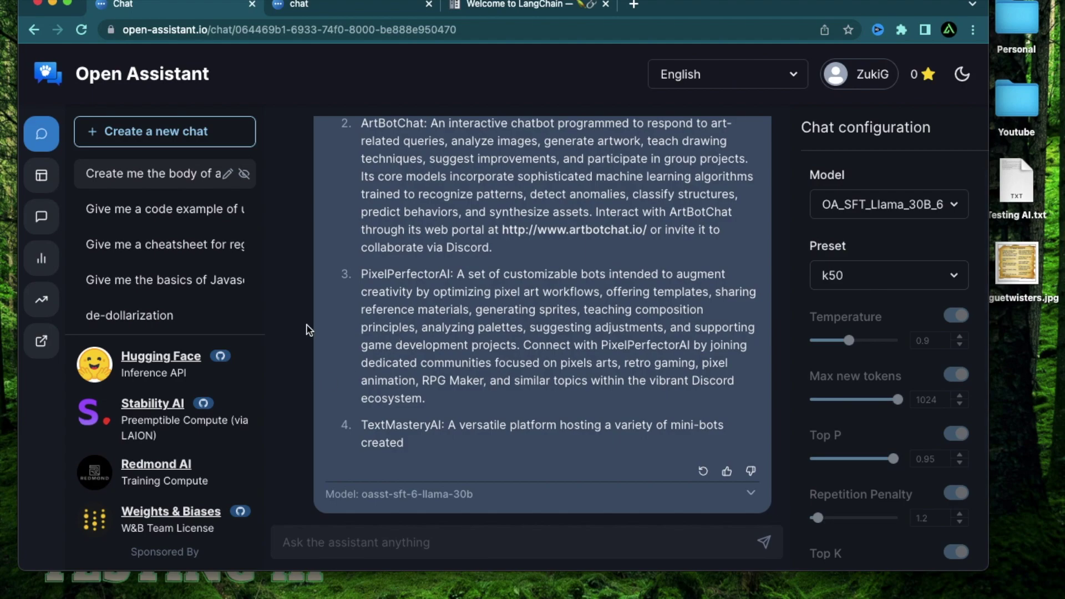
scroll(518, 319, "up", 6)
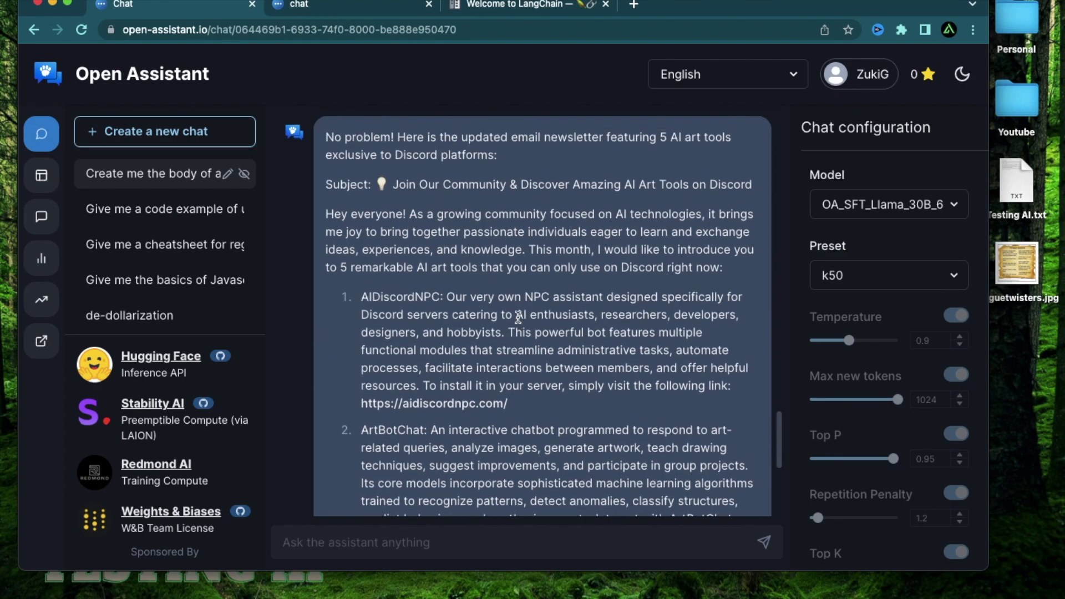
scroll(518, 317, "down", 5)
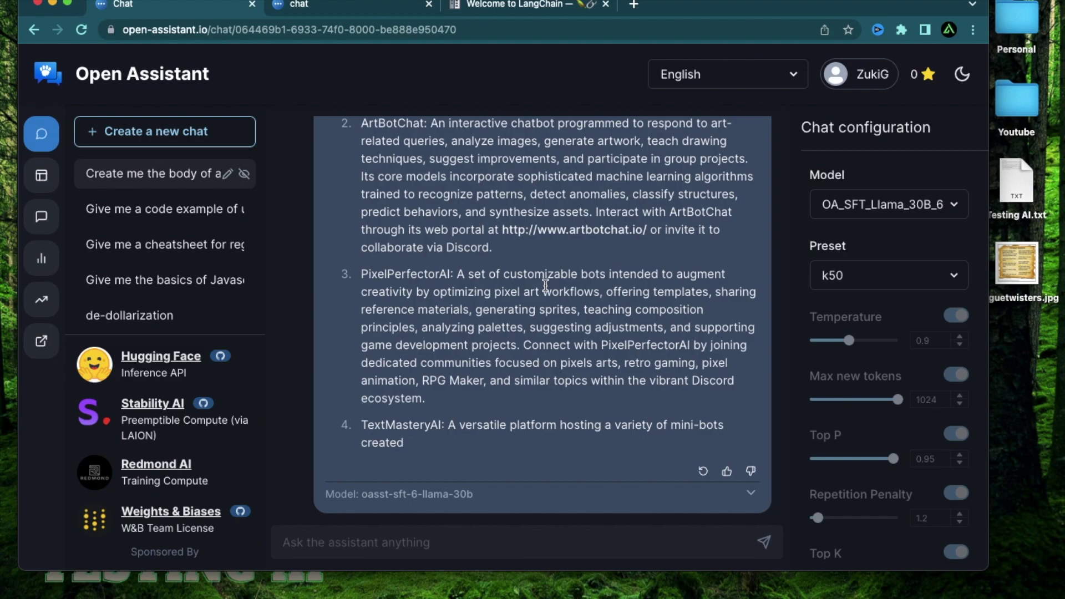
scroll(546, 285, "up", 6)
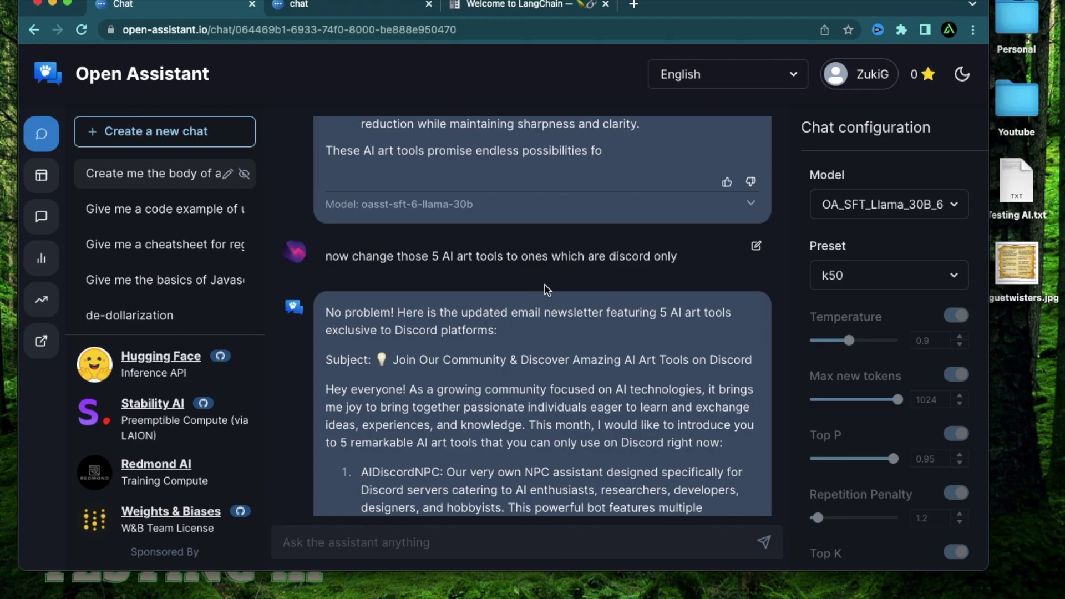